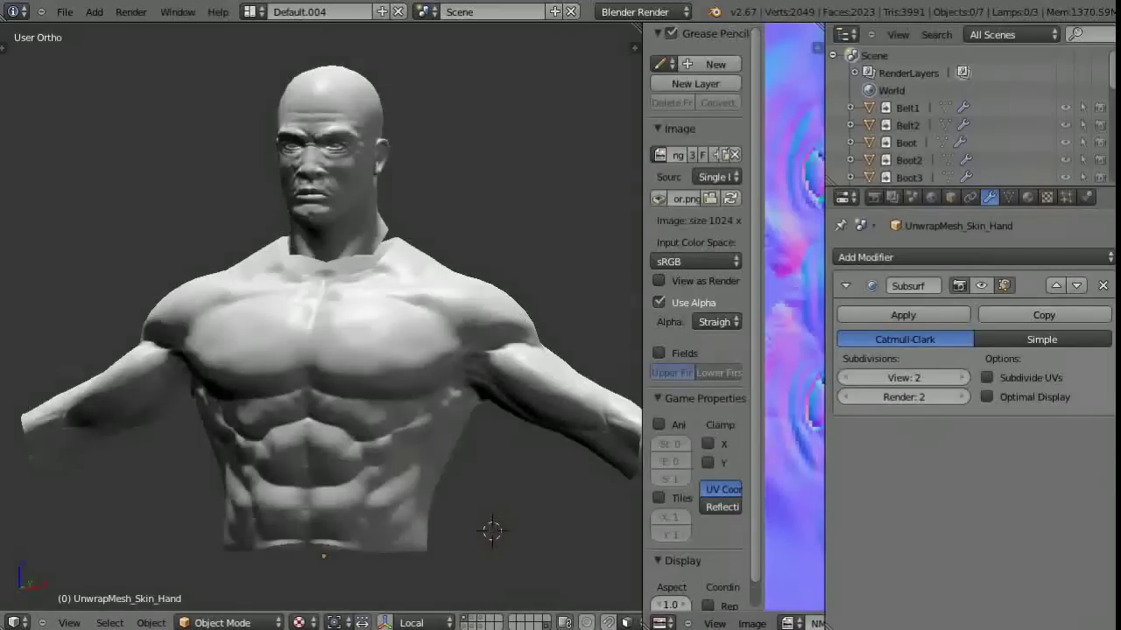
# Step: Switch to solid shading and show only the unwrapped props mesh's layer
pyautogui.hotkey('alt', 'z')
pyautogui.press('2')
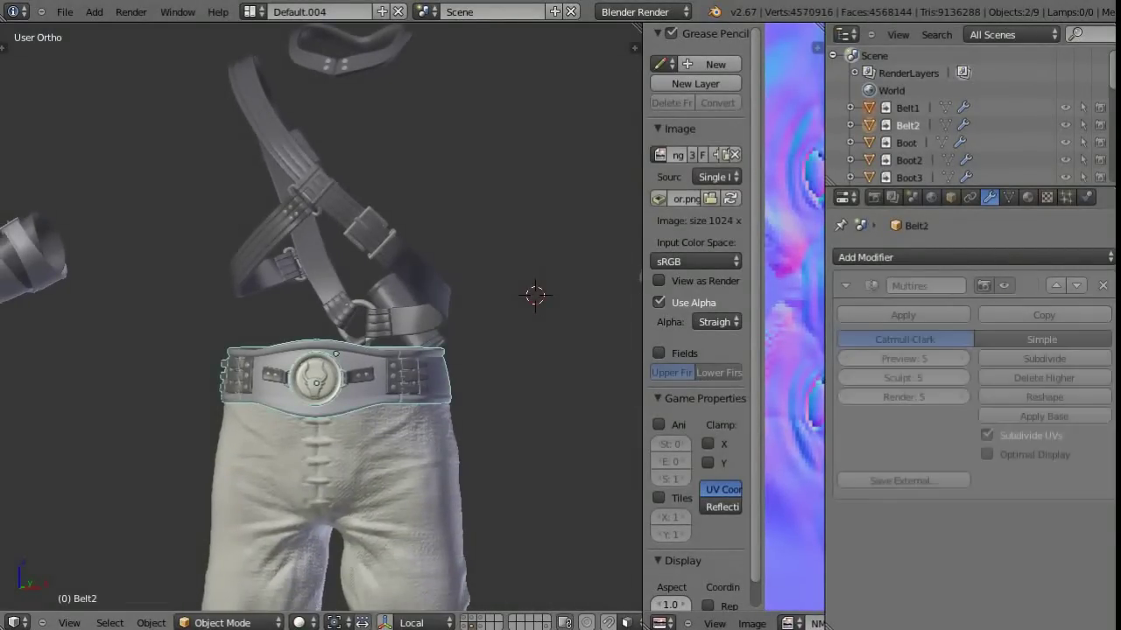
pyautogui.press('3')
pyautogui.press('4')
# Step: Select the connected belt band faces in Edit Mode and separate them into their own object
pyautogui.press('Tab')
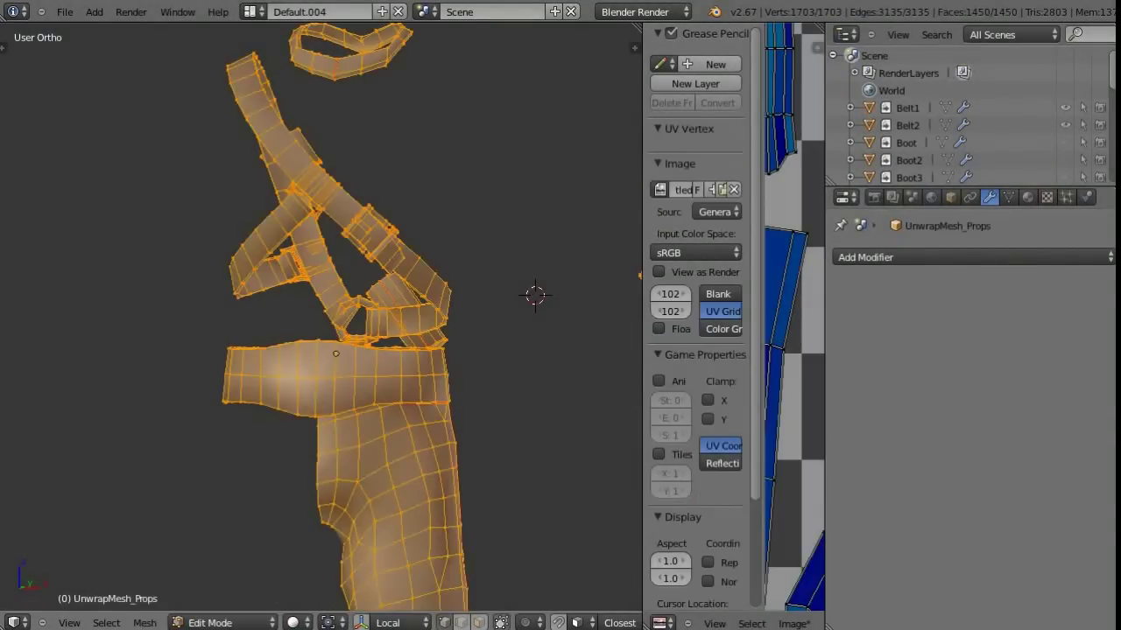
pyautogui.press('a')
pyautogui.press('l')
pyautogui.moveTo(350, 394); pyautogui.dragTo(324, 385, button='middle')
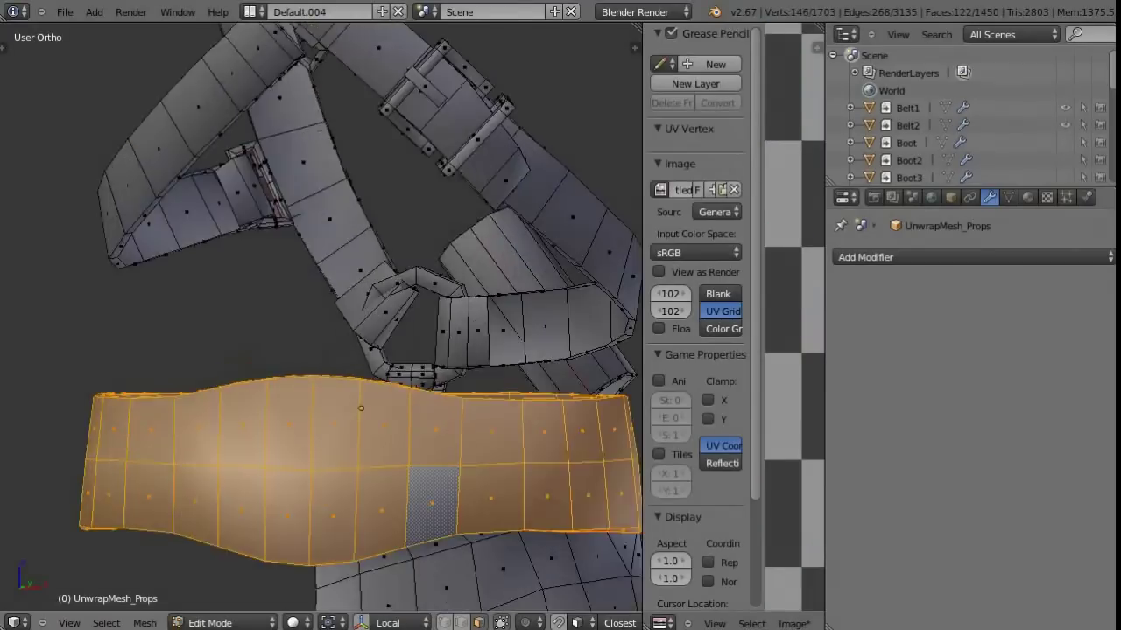
pyautogui.press('p')
pyautogui.click(316, 378)
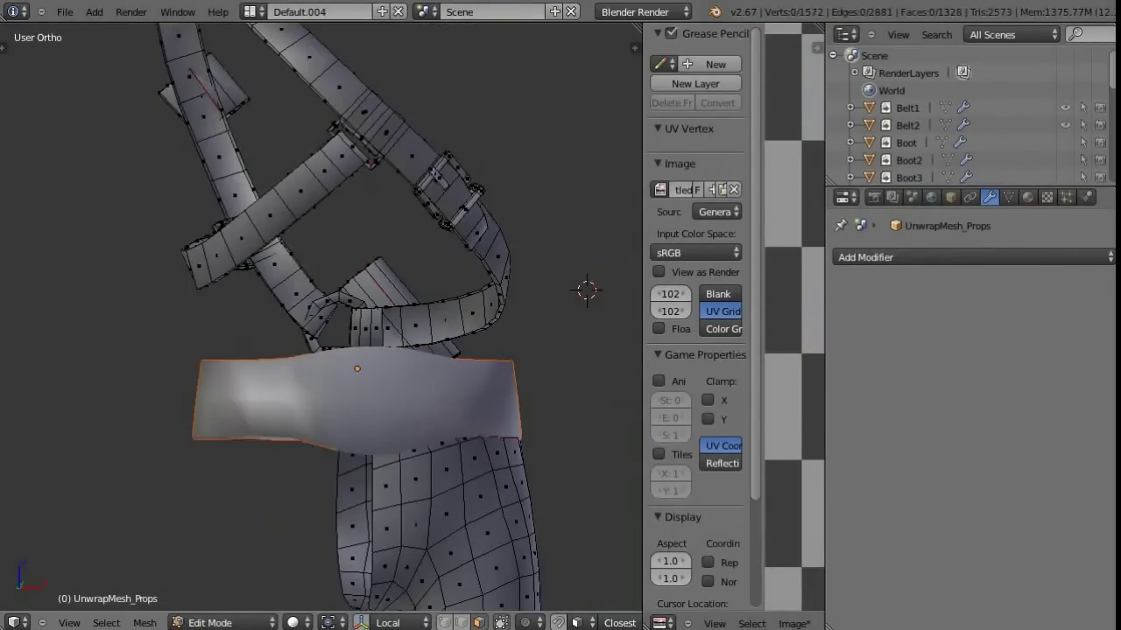
# Step: Rename the separated belt object to UnwrapMesh_Props_Belt in the sidebar
pyautogui.press('n')
pyautogui.press('Tab')
pyautogui.rightClick(245, 394)
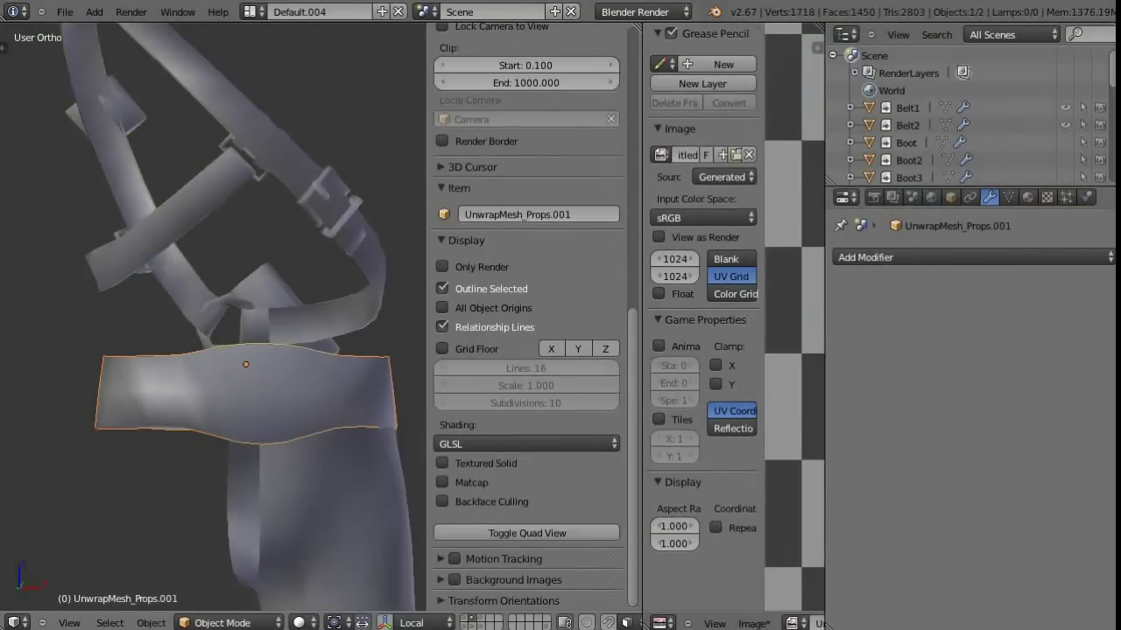
pyautogui.scroll(2, 525, 262)
pyautogui.doubleClick(517, 319)
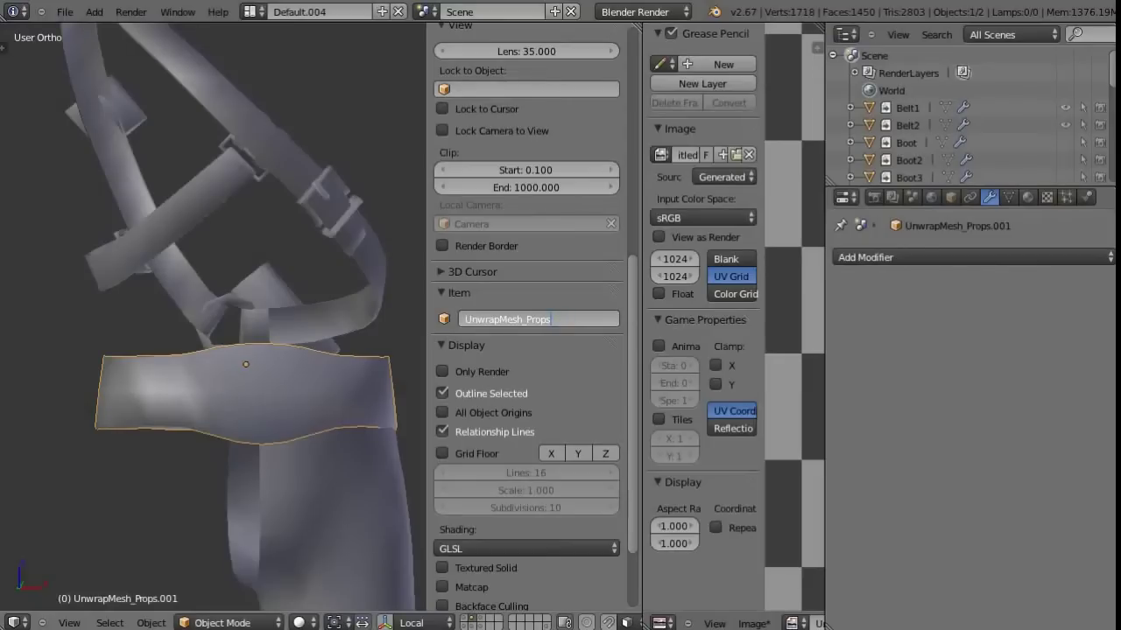
pyautogui.write('_Belt')
pyautogui.press('Return')
# Step: Isolate the belt in local view and give the image editor more room
pyautogui.press('n')
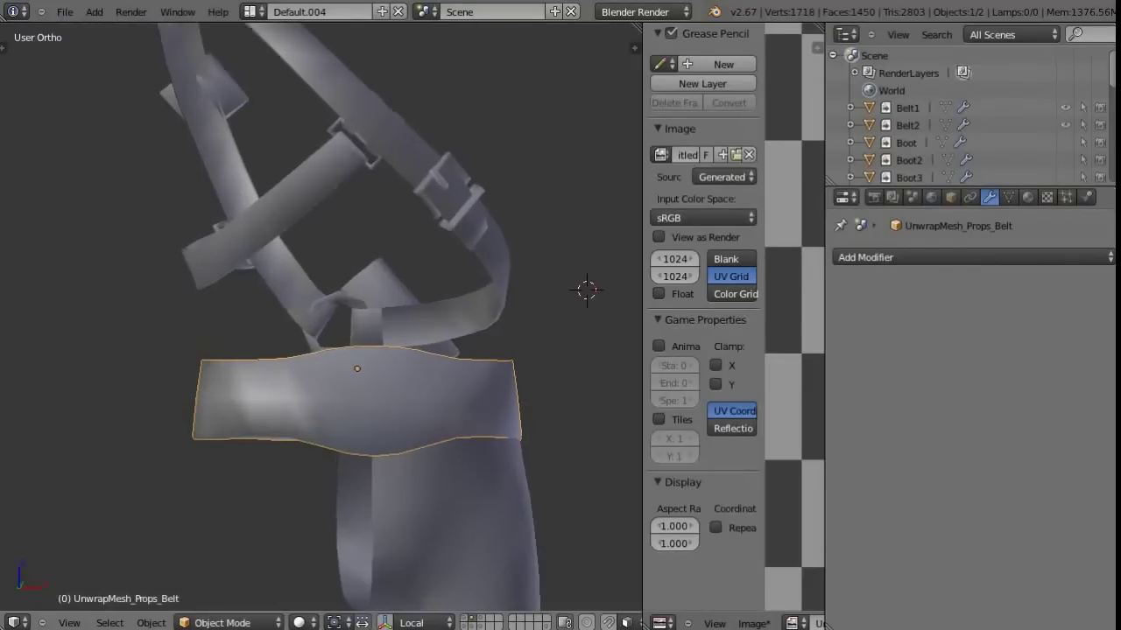
pyautogui.moveTo(585, 288); pyautogui.dragTo(618, 277, button='middle')
pyautogui.press('KP_Divide')
pyautogui.moveTo(642, 195)
pyautogui.mouseDown()
pyautogui.moveTo(365, 194)
pyautogui.moveTo(565, 194)
pyautogui.mouseUp()
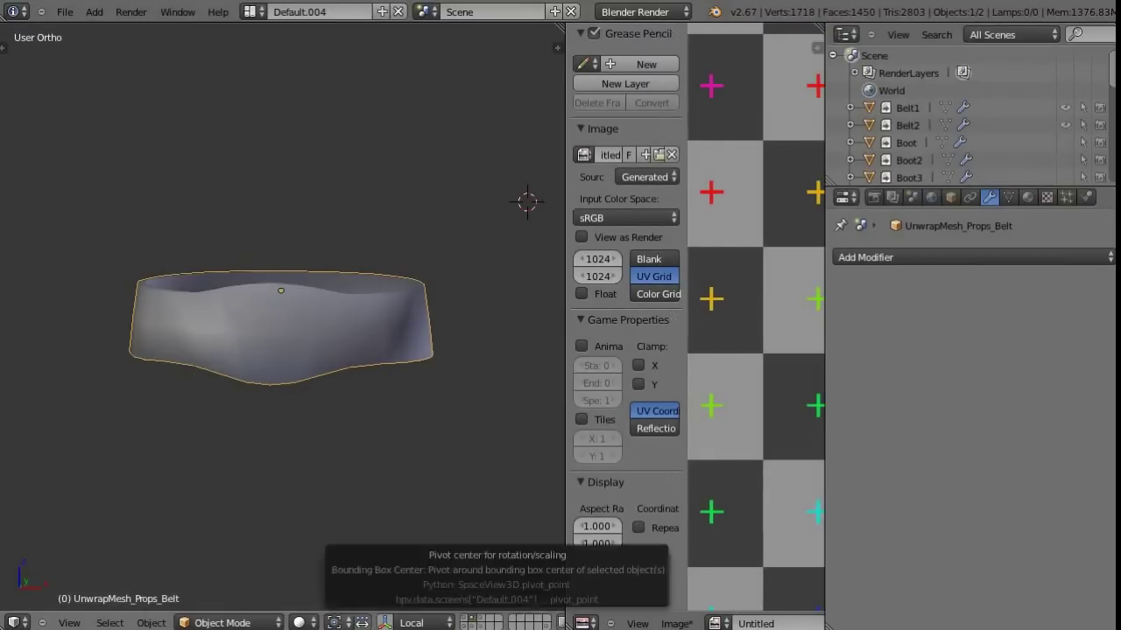
# Step: Check the belt's UV layout, then select the detailed Belt1 sculpt together with the low-poly belt
pyautogui.press('Tab')
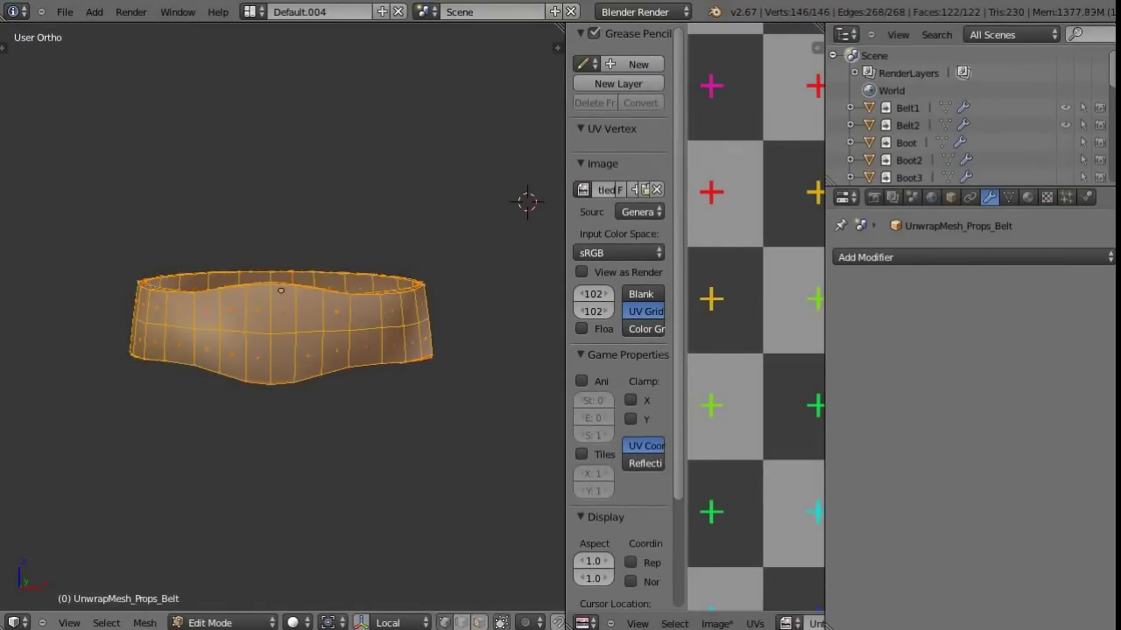
pyautogui.moveTo(566, 262); pyautogui.dragTo(261, 262)
pyautogui.scroll(-6, 586, 315)
pyautogui.scroll(-3, 586, 315)
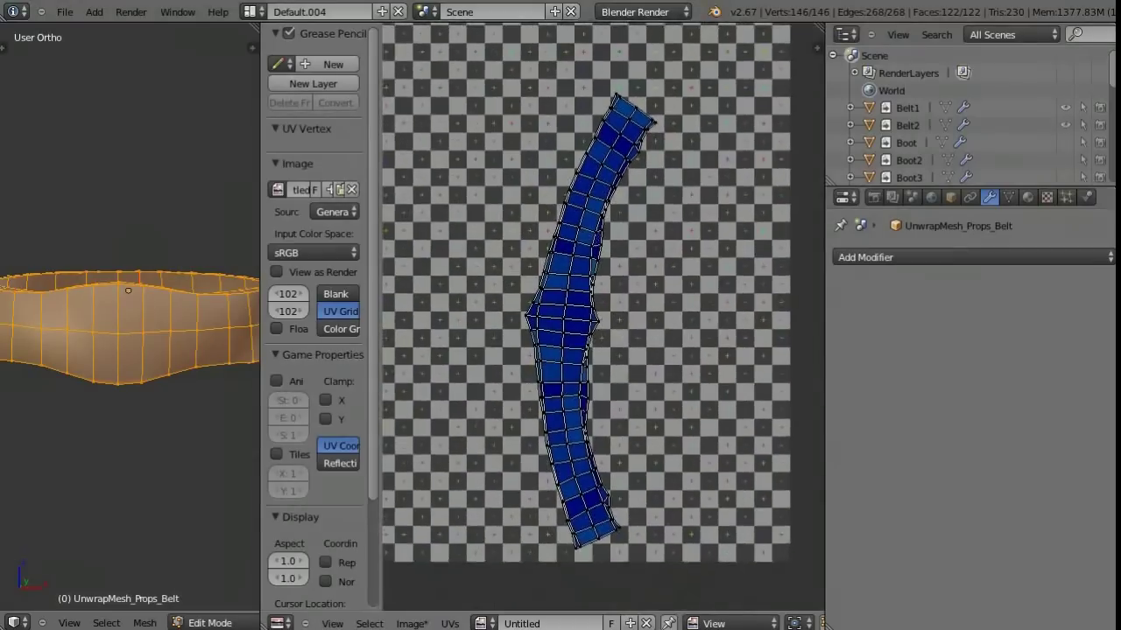
pyautogui.moveTo(261, 202); pyautogui.dragTo(483, 201)
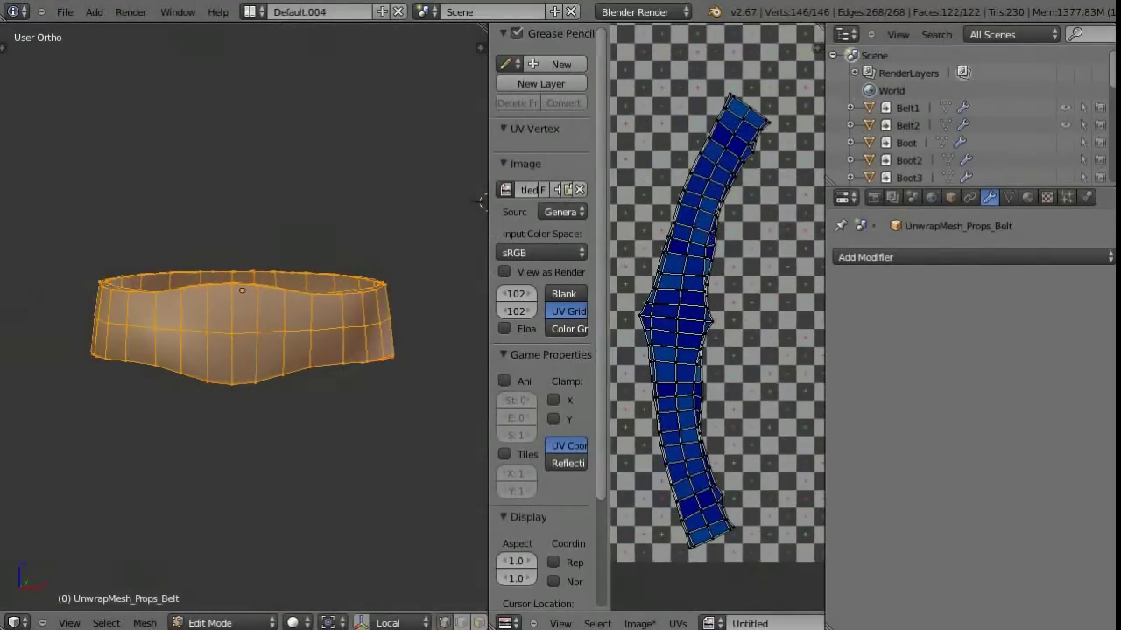
pyautogui.press('Tab')
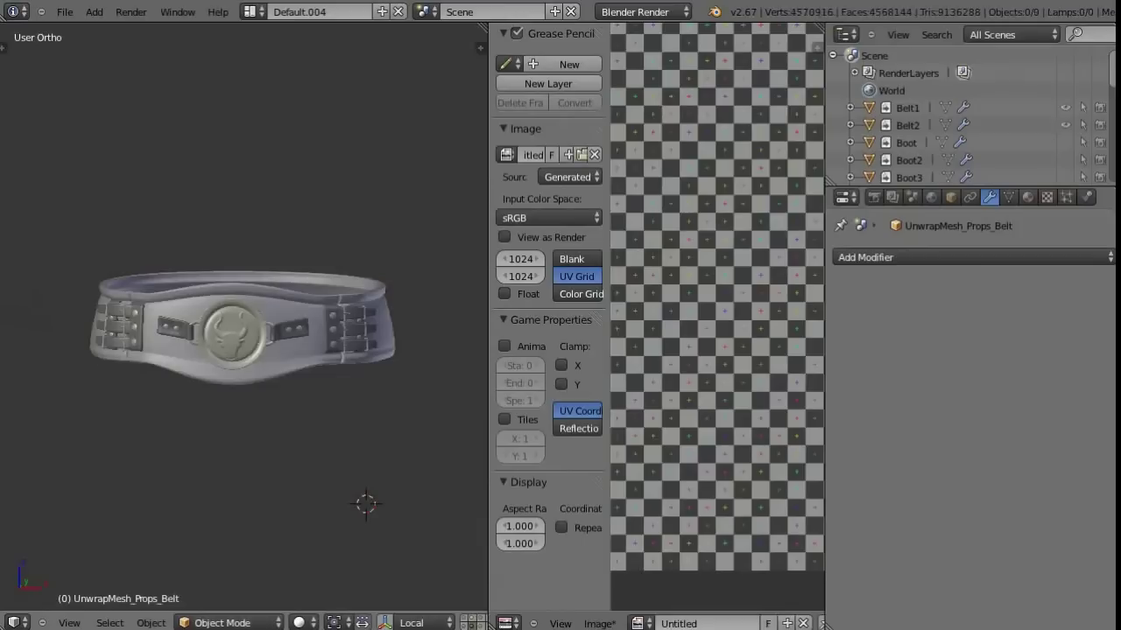
pyautogui.keyDown('shift'); pyautogui.rightClick(241, 285); pyautogui.keyUp('shift')
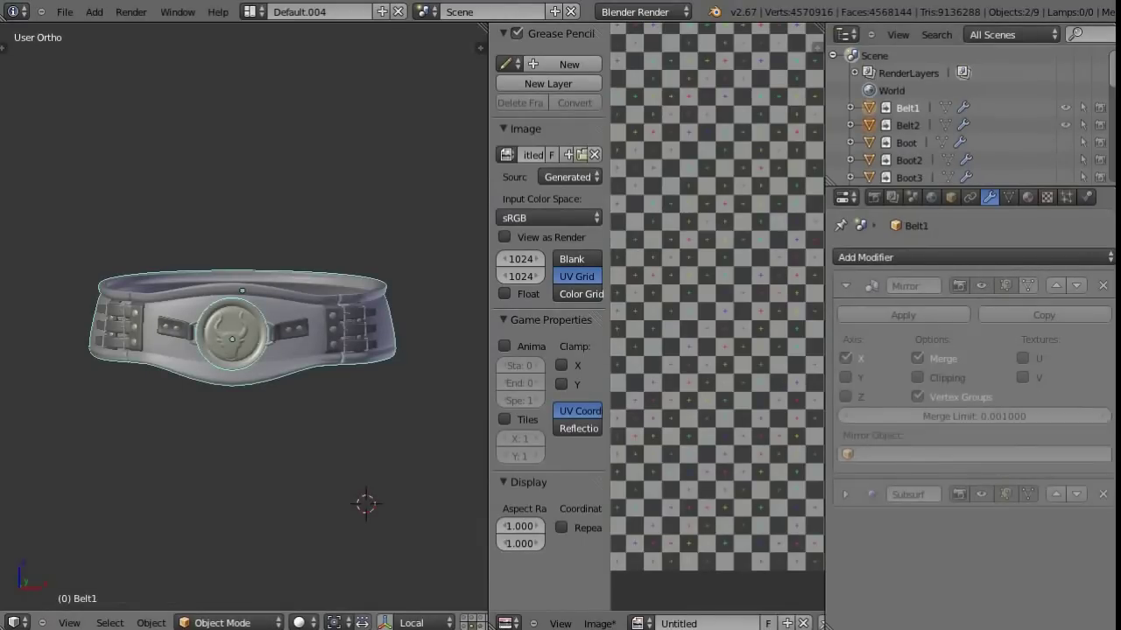
pyautogui.press('2')
pyautogui.hotkey('shift', '1')
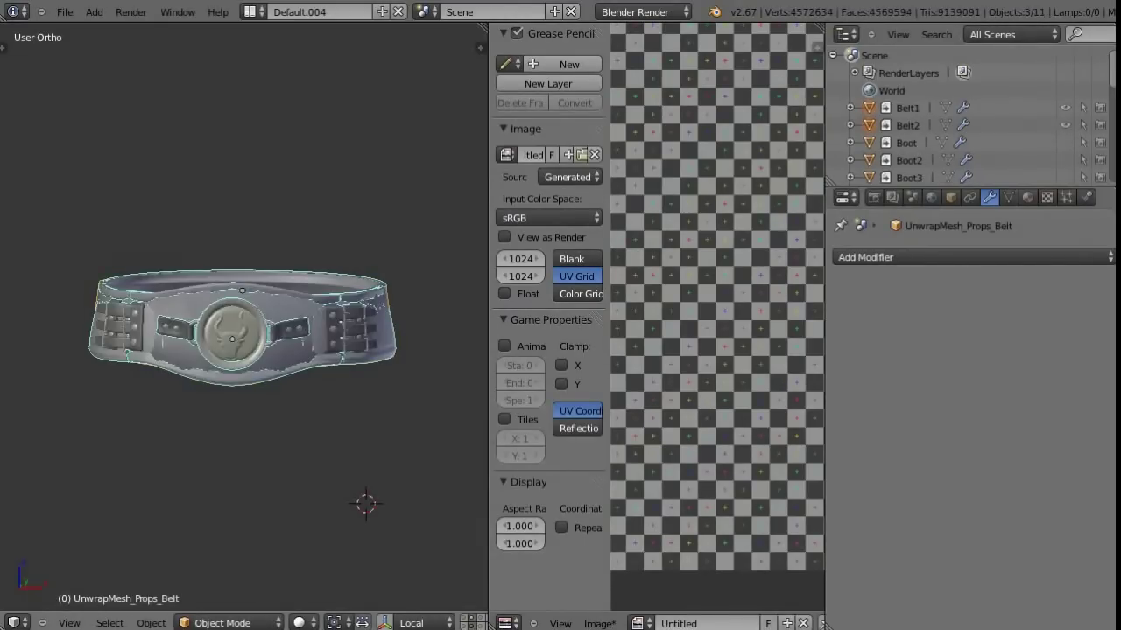
pyautogui.moveTo(246, 394); pyautogui.dragTo(263, 398, button='middle')
# Step: Set the bake options in Render settings to bias 0.500 with Clear enabled
pyautogui.click(873, 197)
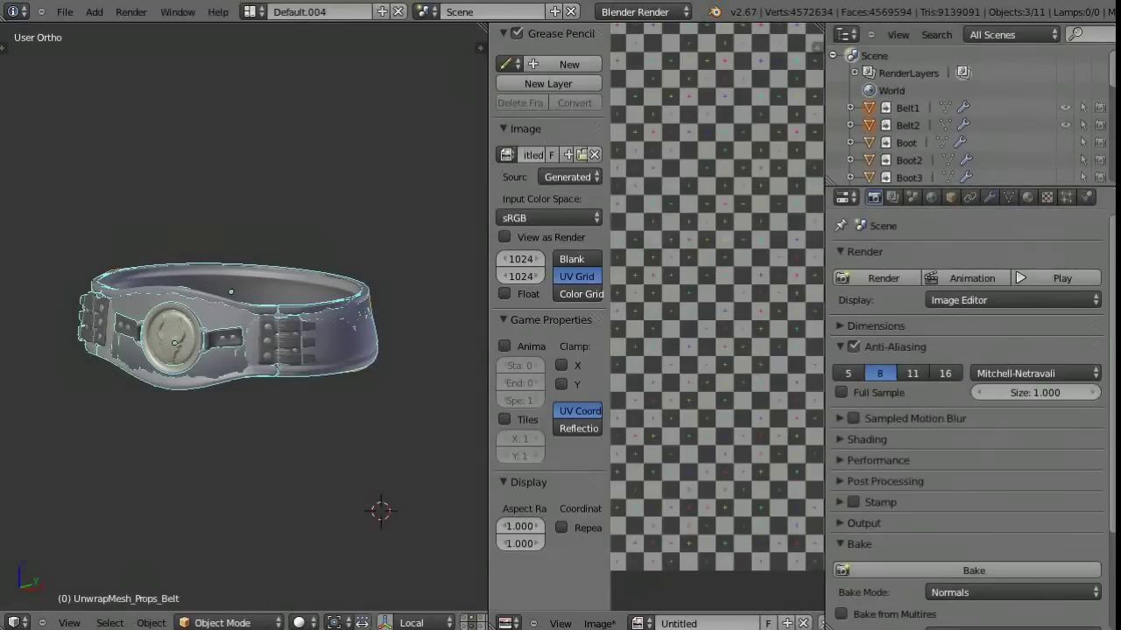
pyautogui.scroll(-8, 971, 402)
pyautogui.click(1035, 577)
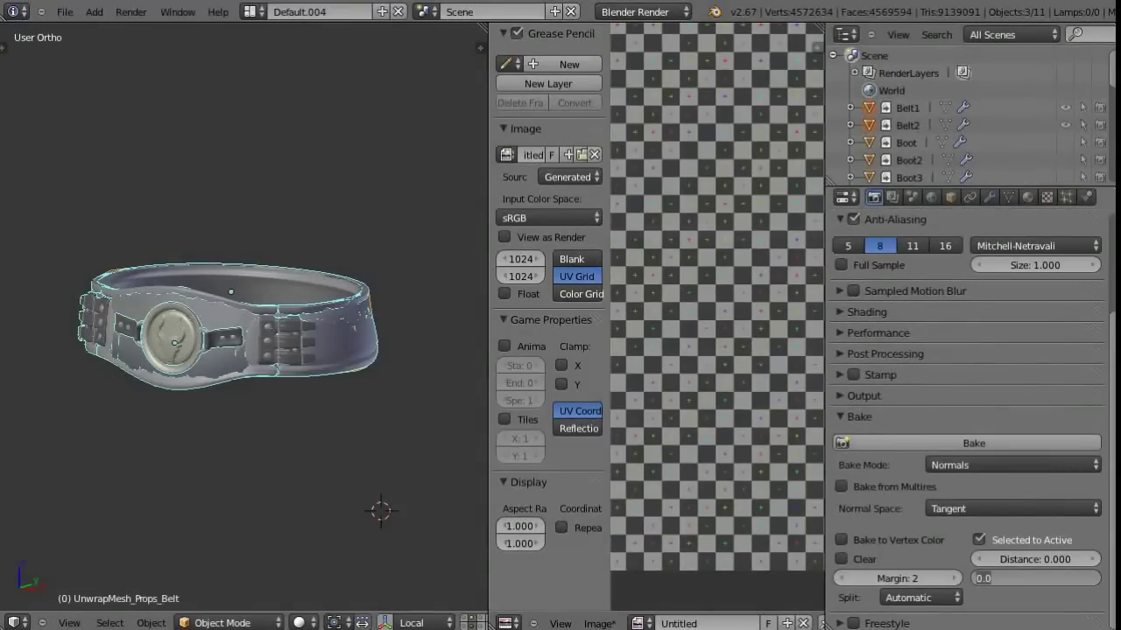
pyautogui.press('Return')
pyautogui.click(842, 559)
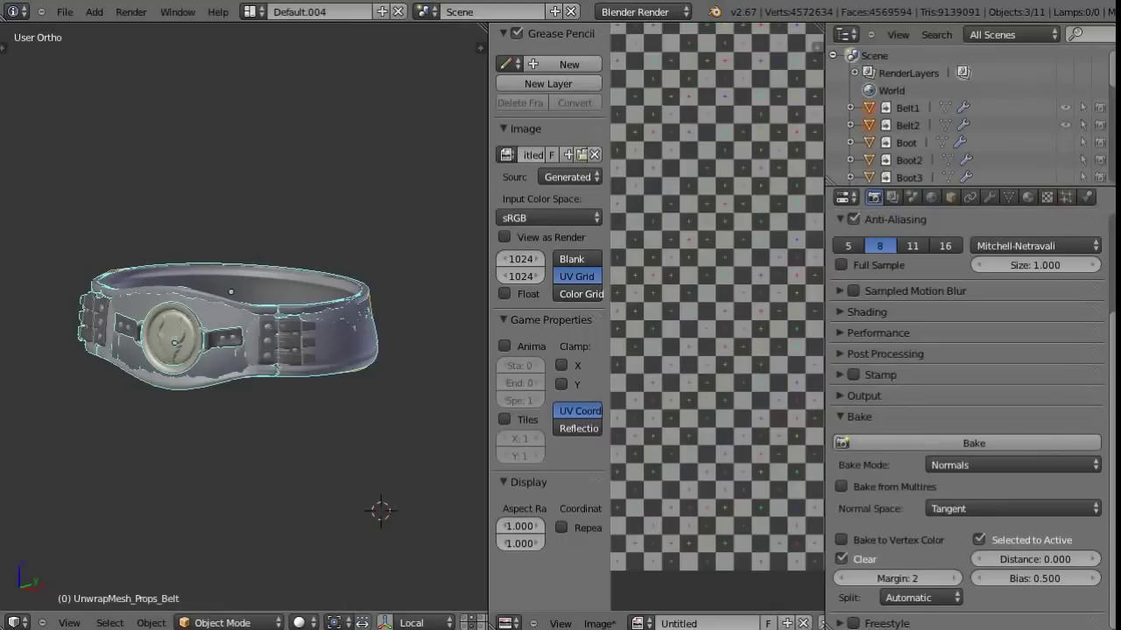
pyautogui.click(892, 197)
pyautogui.click(911, 197)
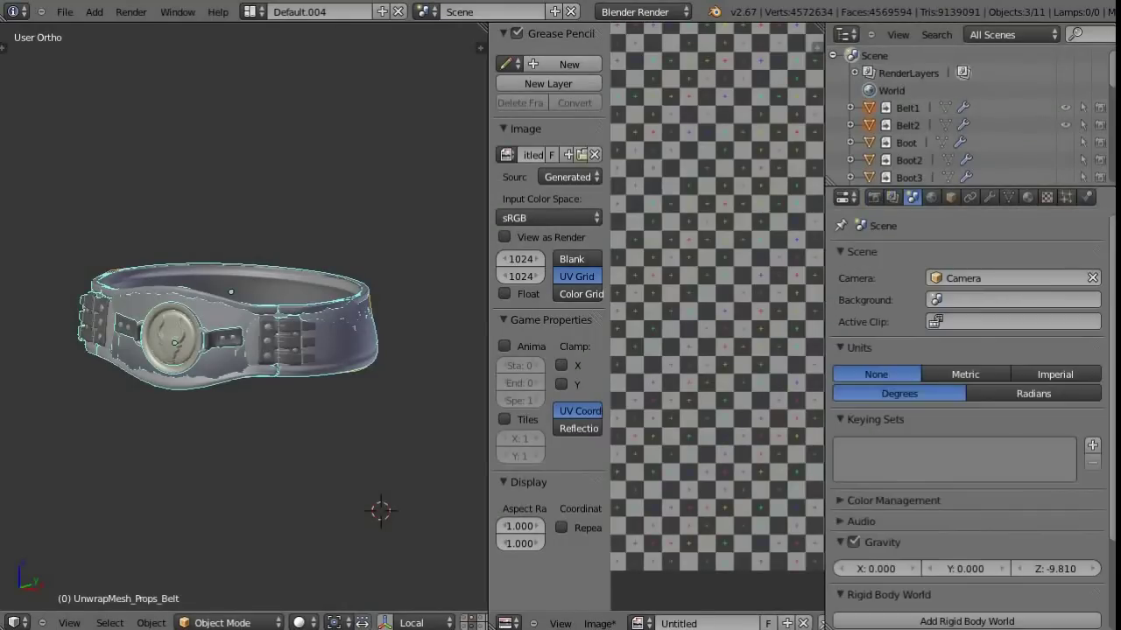
pyautogui.scroll(-5, 963, 394)
pyautogui.click(872, 197)
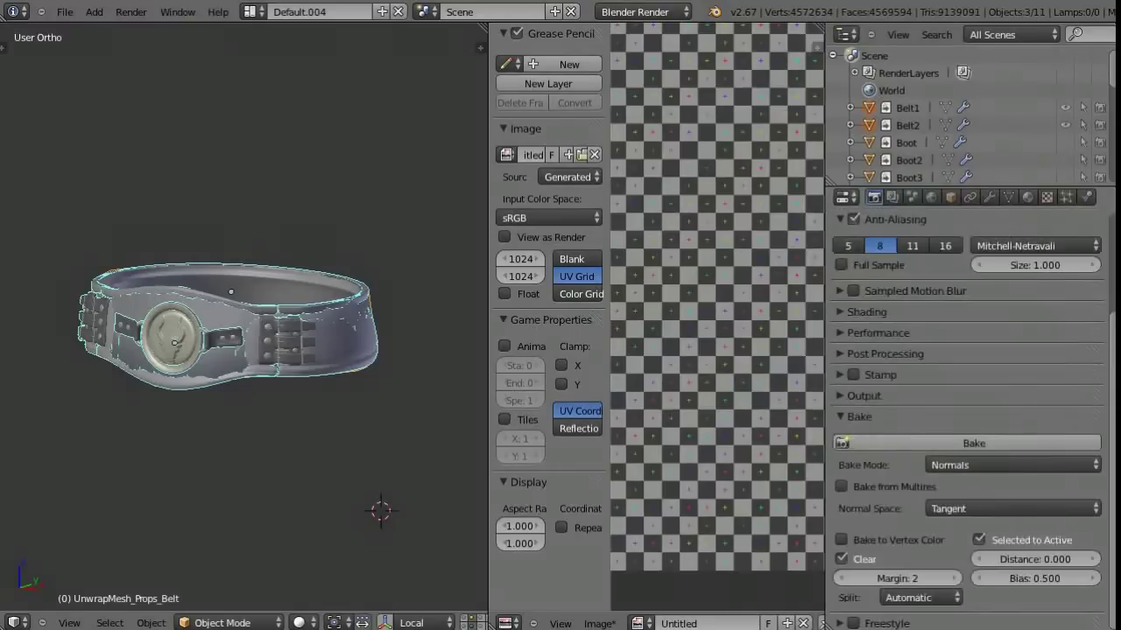
# Step: Bake the tangent-space normal map and inspect it in the widened image editor
pyautogui.click(972, 443)
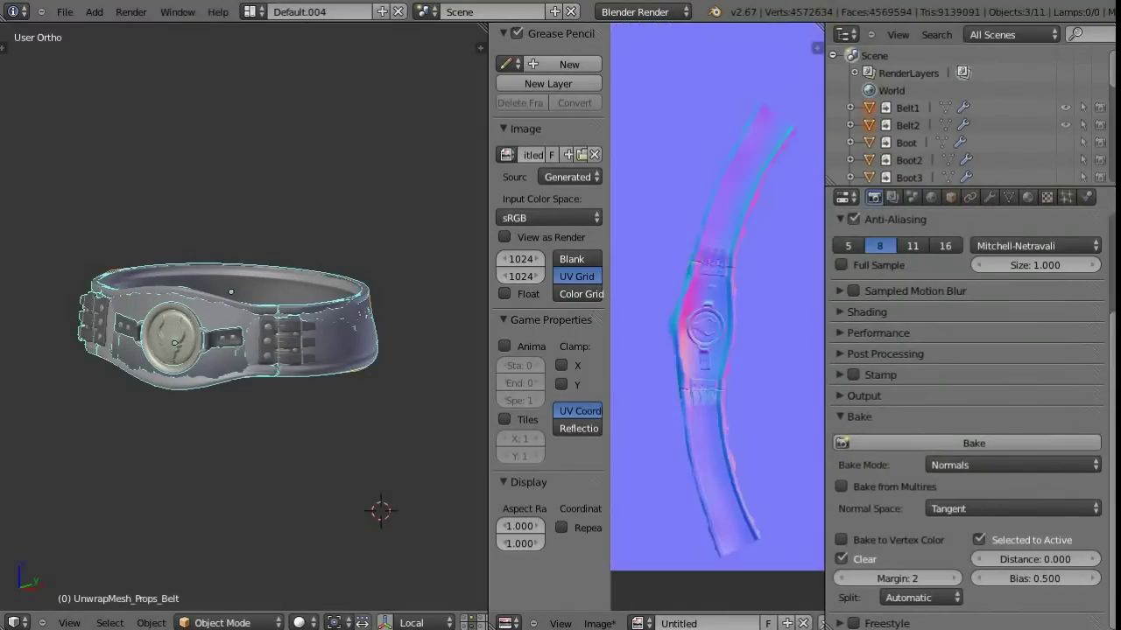
pyautogui.moveTo(488, 509); pyautogui.dragTo(267, 510)
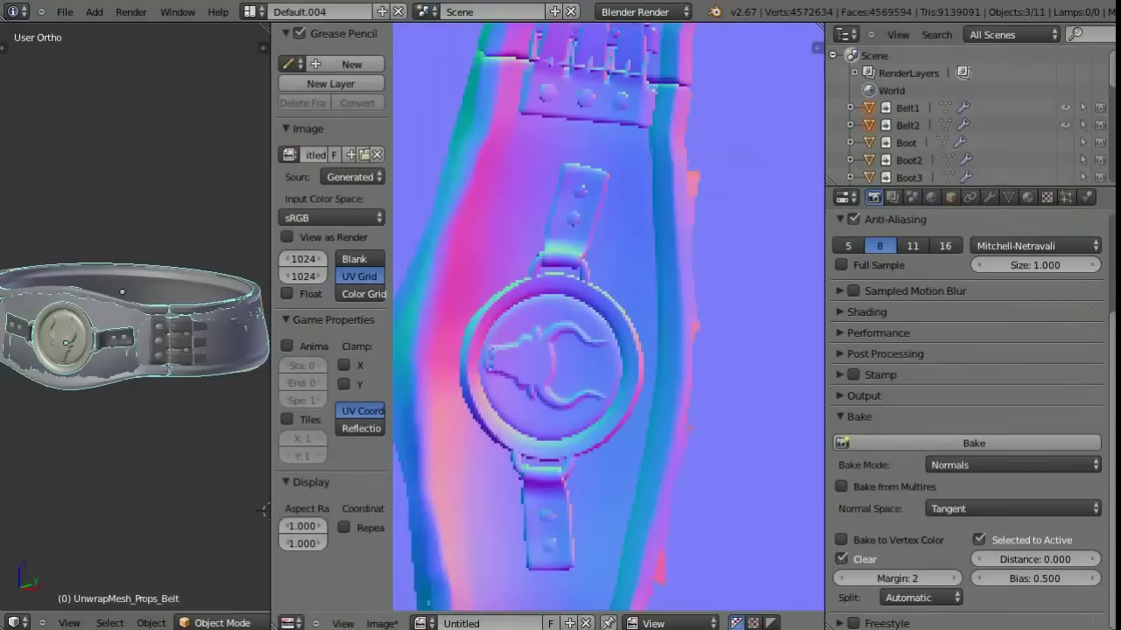
pyautogui.scroll(-5, 608, 315)
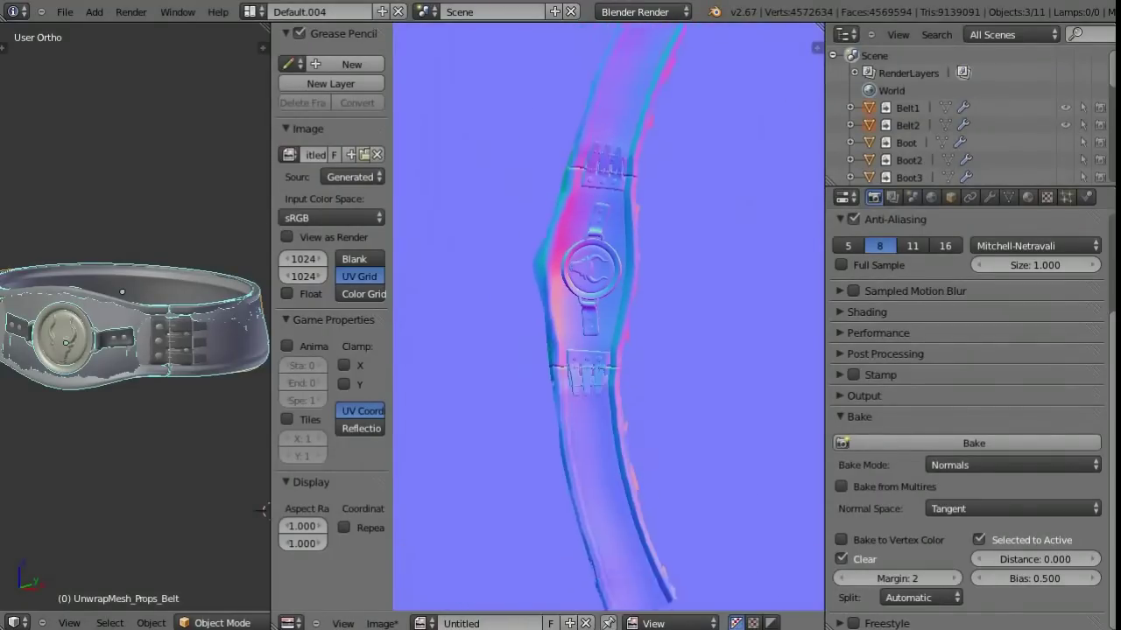
pyautogui.scroll(2, 609, 315)
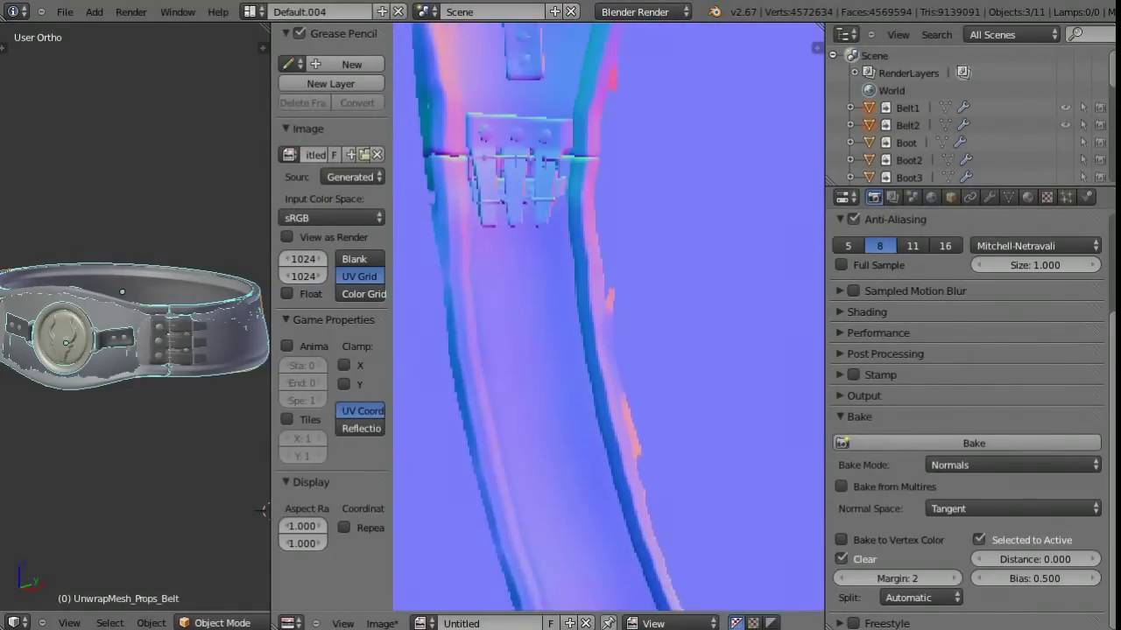
pyautogui.scroll(2, 609, 315)
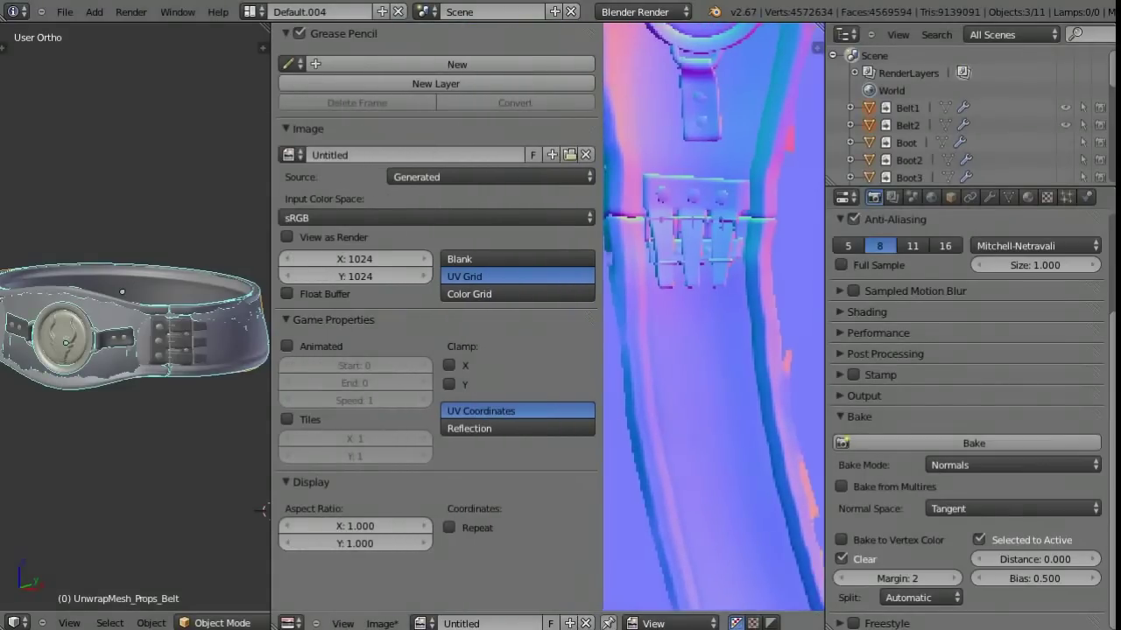
# Step: Save the baked image to the P4 folder as NM_Props_Warrior.png
pyautogui.click(382, 624)
pyautogui.click(414, 519)
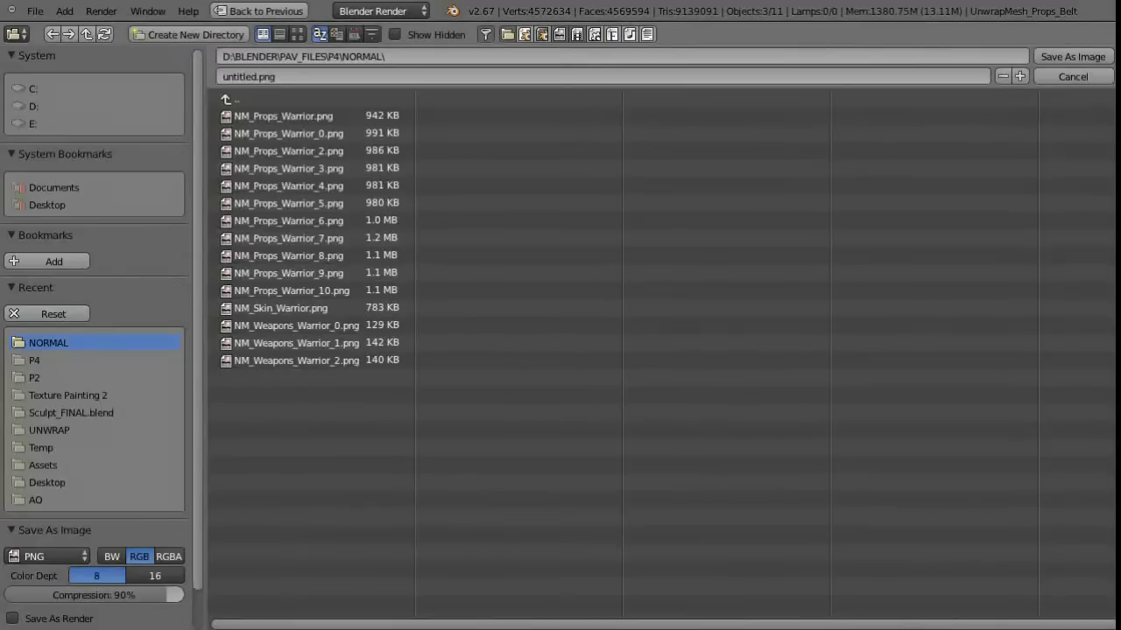
pyautogui.click(280, 220)
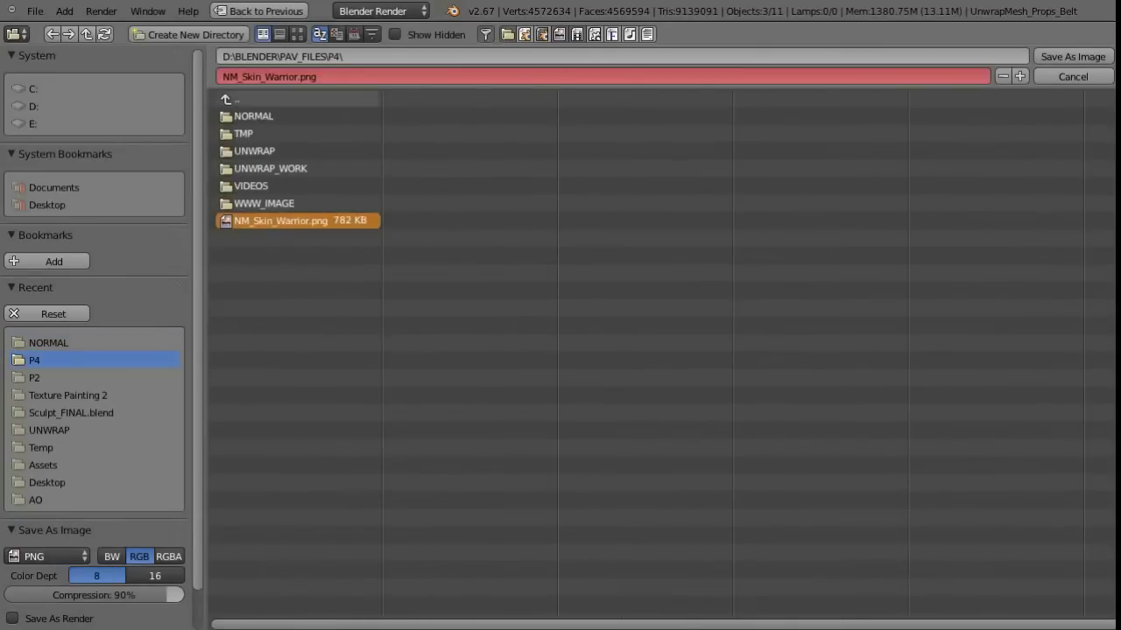
pyautogui.click(255, 77)
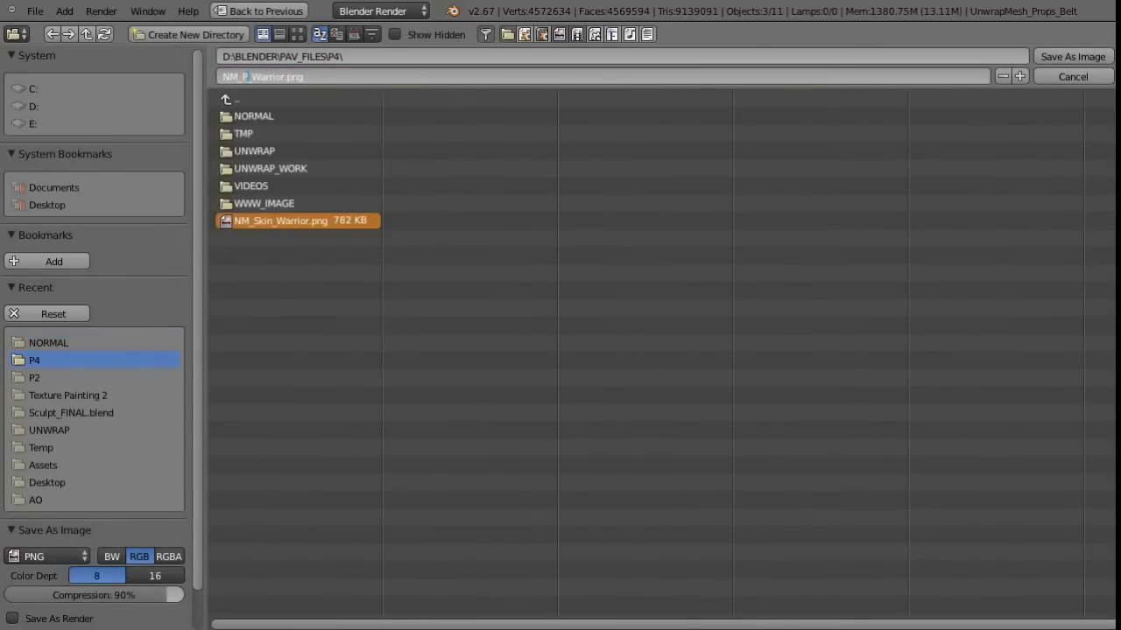
pyautogui.press('Return')
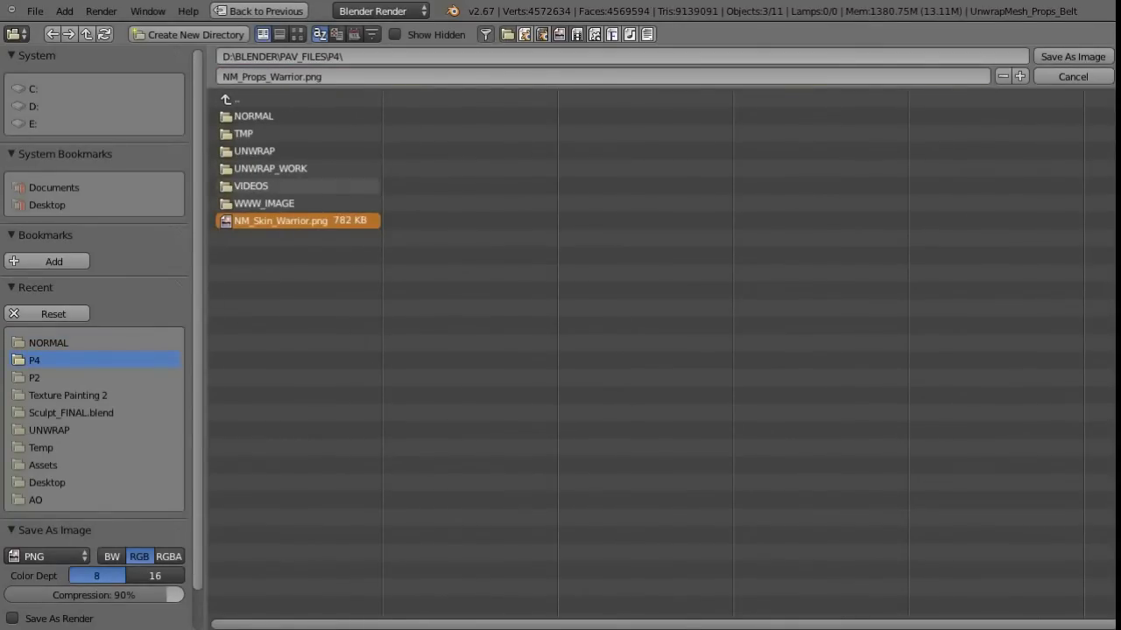
pyautogui.click(1072, 56)
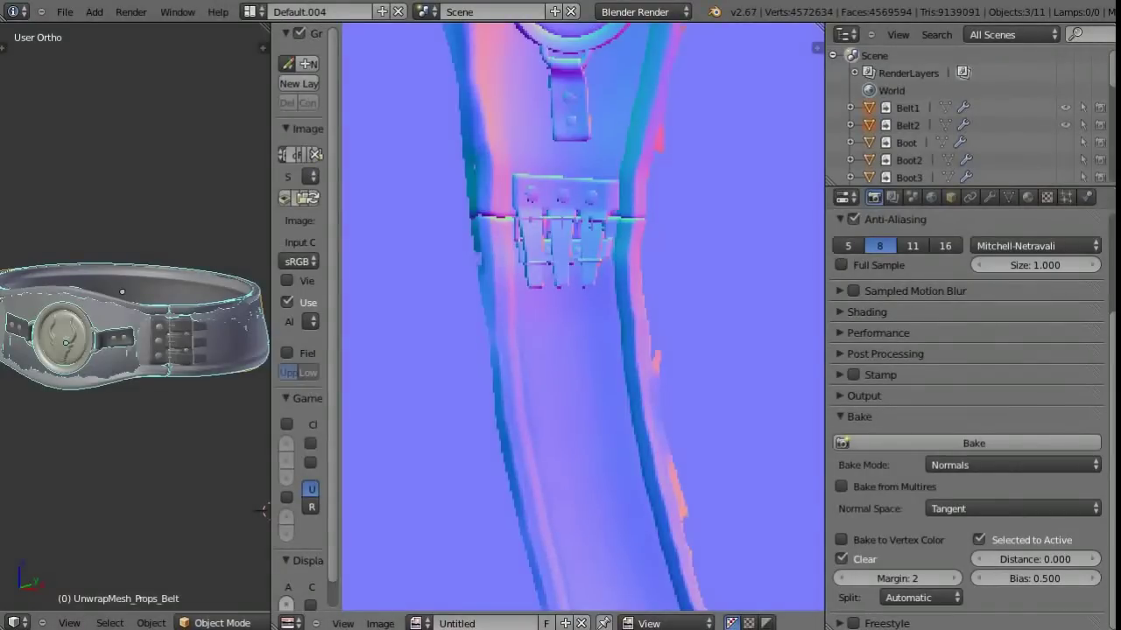
# Step: Duplicate the low-poly belt and move the copy to its own empty layer
pyautogui.moveTo(273, 350); pyautogui.dragTo(545, 351)
pyautogui.scroll(-2, 718, 350)
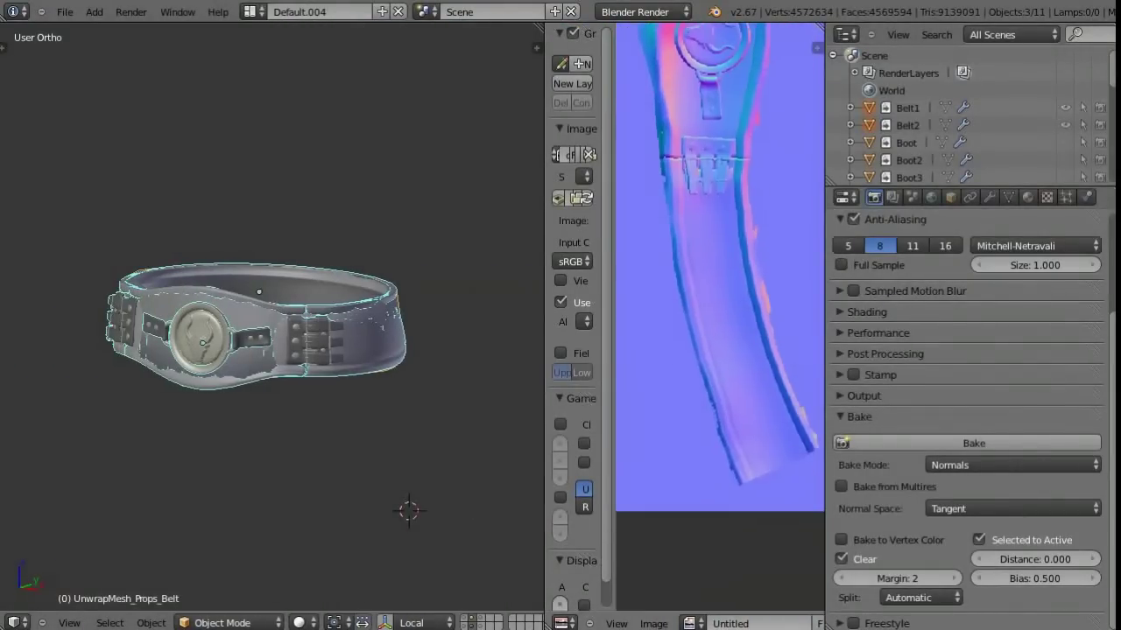
pyautogui.click(362, 443)
pyautogui.press('2')
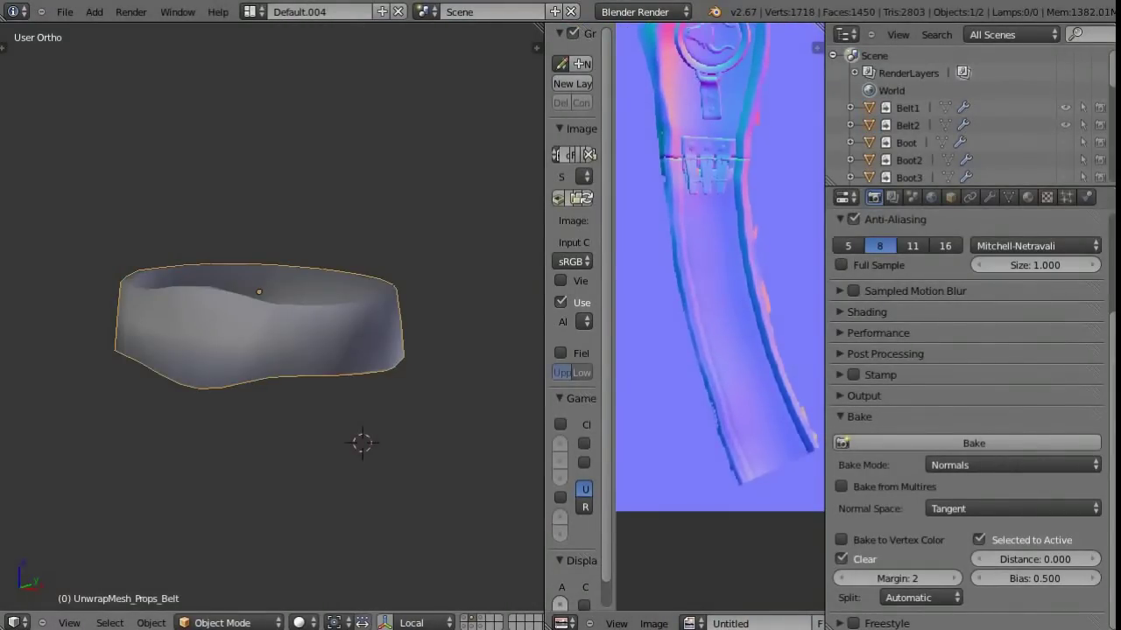
pyautogui.hotkey('shift', 'd')
pyautogui.press('Escape')
pyautogui.press('m')
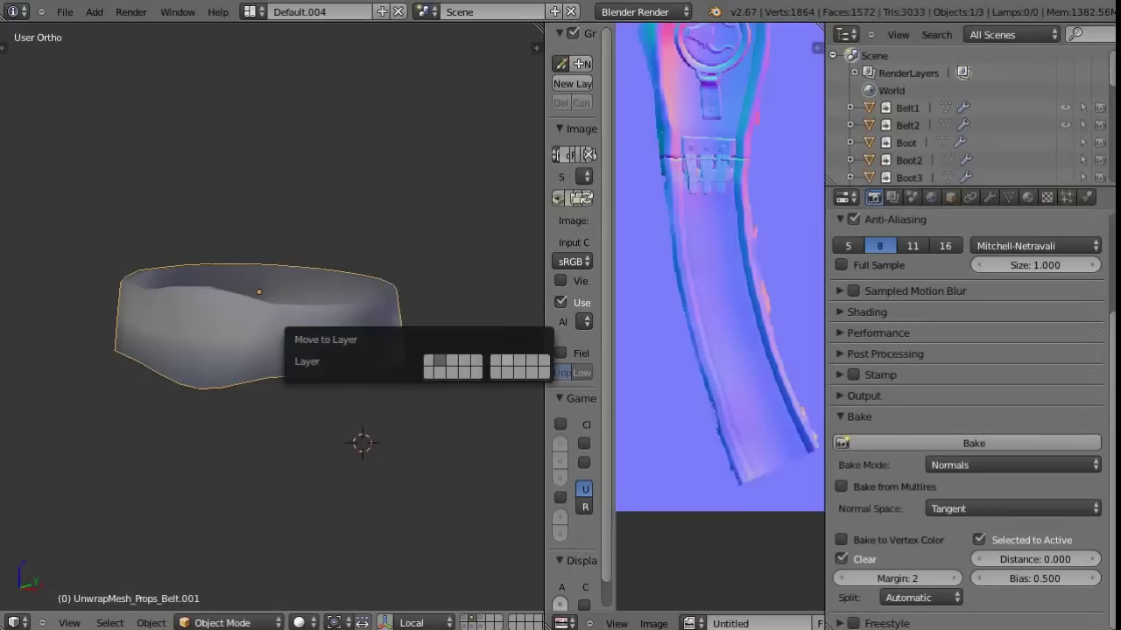
pyautogui.click(508, 360)
pyautogui.press('8')
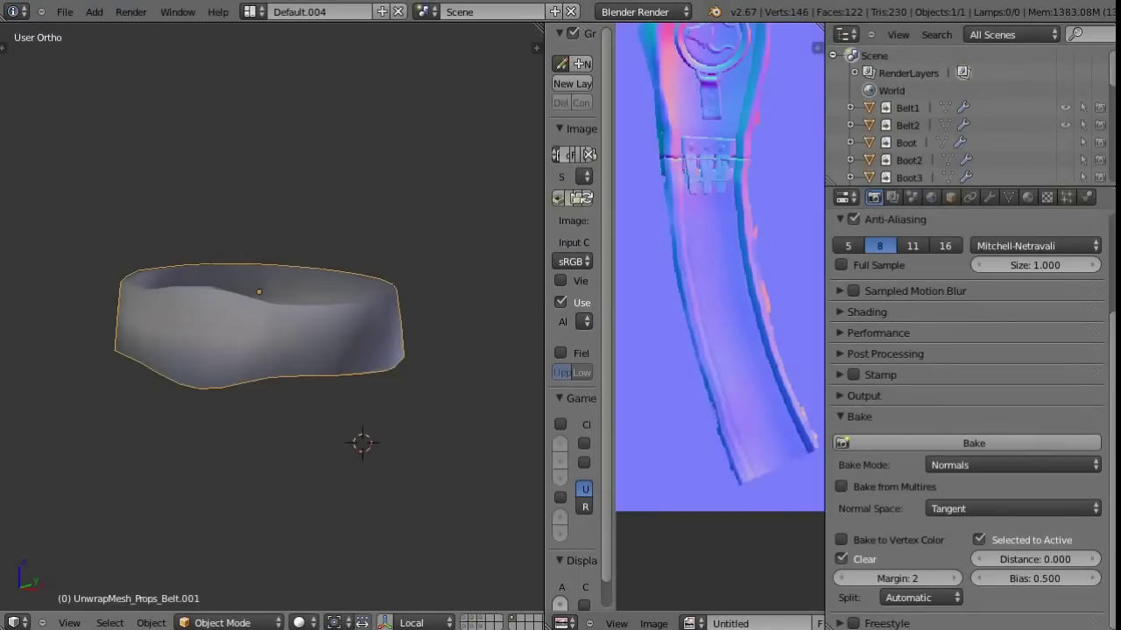
# Step: Add loop cuts near the top and bottom rims of the belt copy
pyautogui.press('Tab')
pyautogui.press('Tab')
pyautogui.press('Tab')
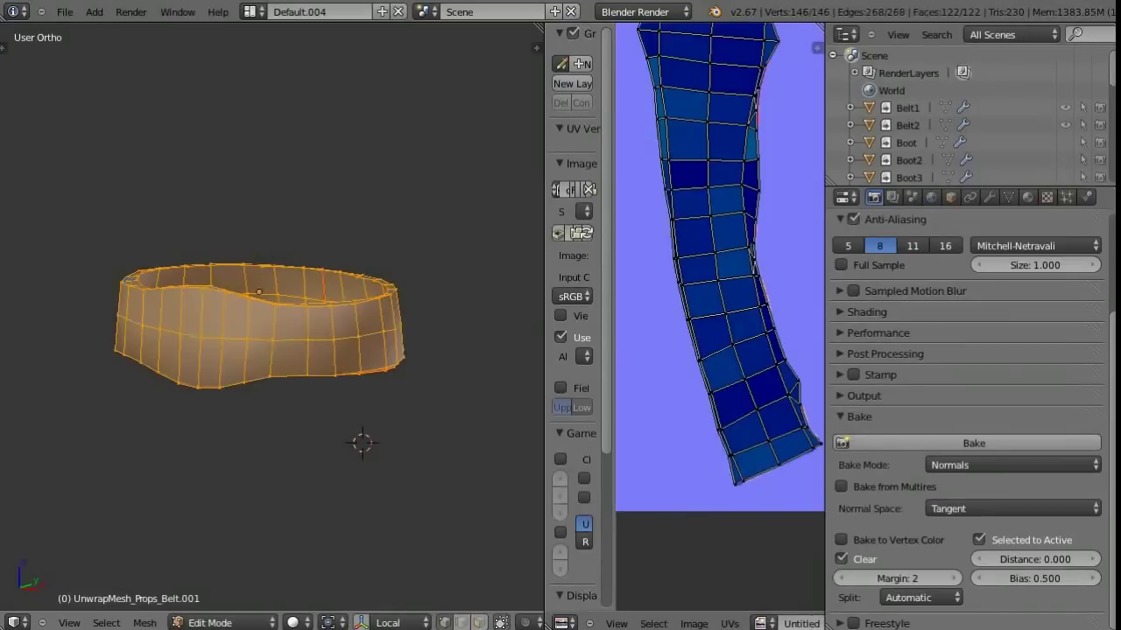
pyautogui.hotkey('ctrl', 'r')
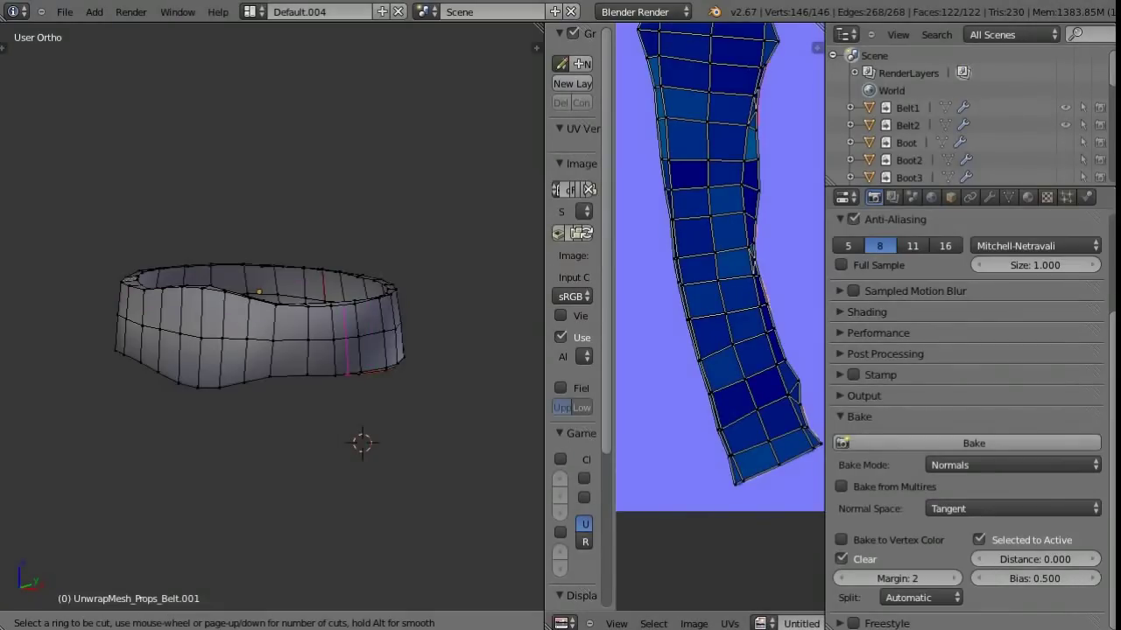
pyautogui.click(230, 289)
pyautogui.press('Return')
pyautogui.press('t')
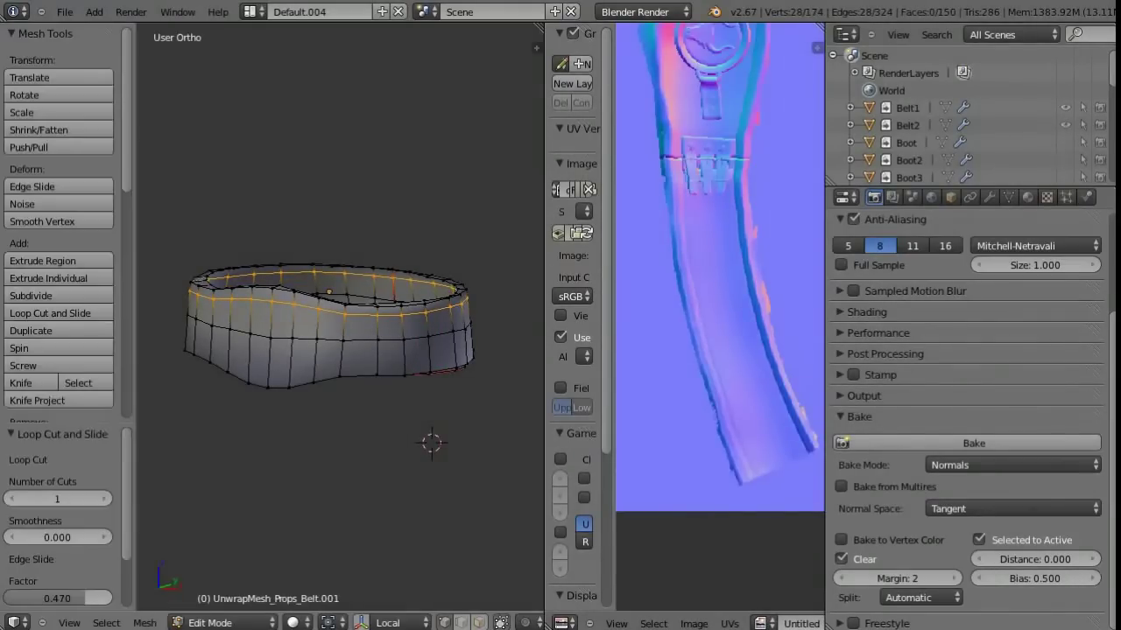
pyautogui.scroll(-2, 57, 525)
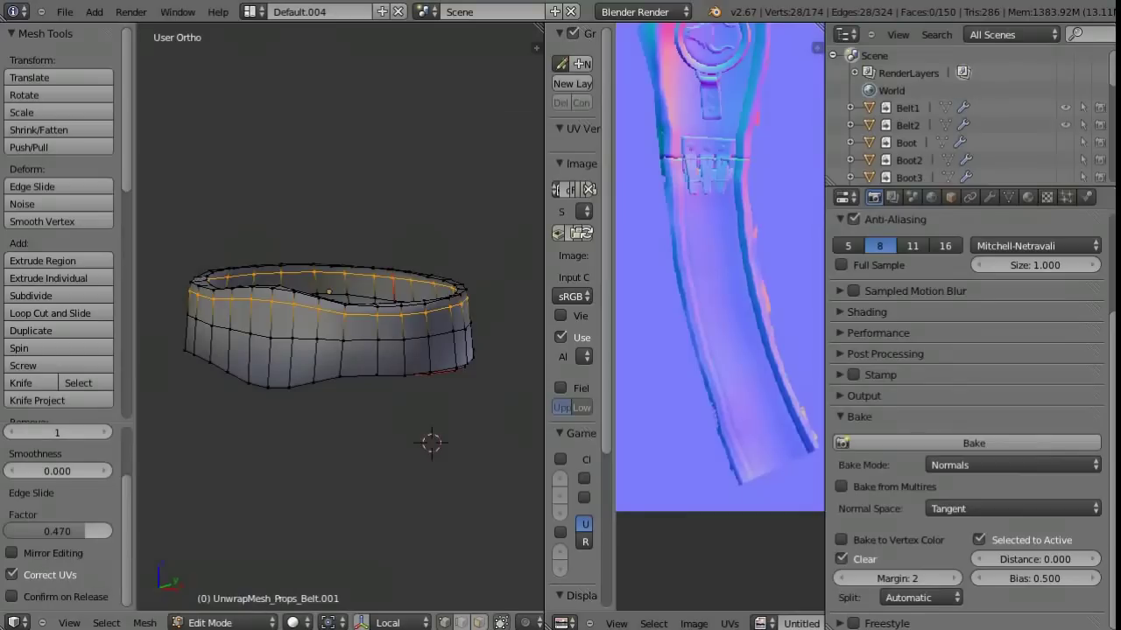
pyautogui.press('t')
pyautogui.hotkey('ctrl', 'r')
pyautogui.click(262, 350)
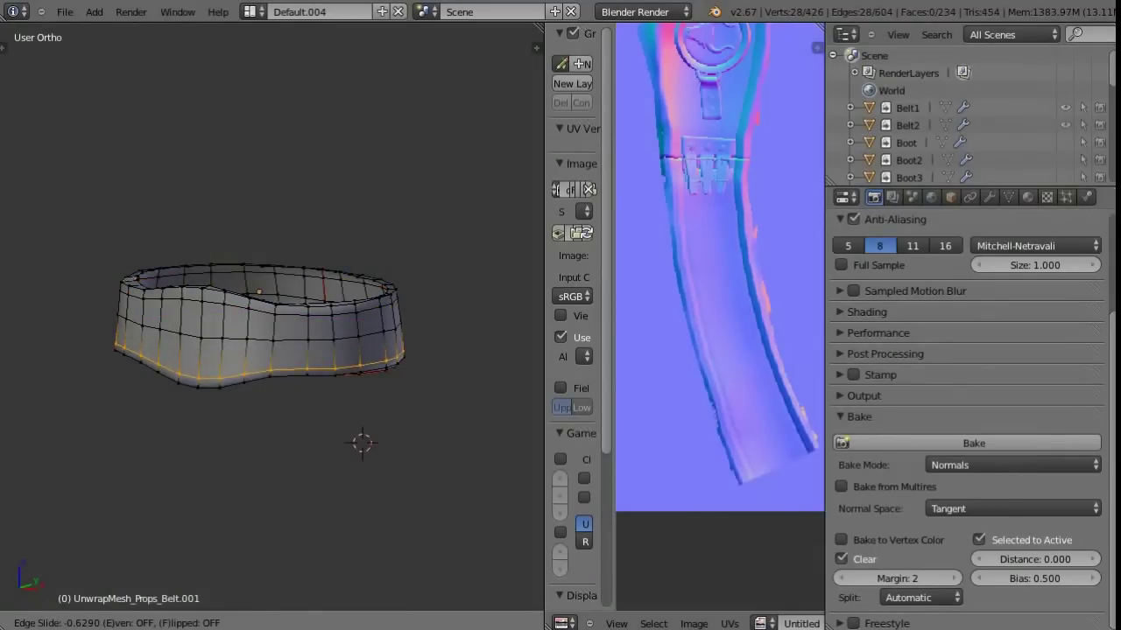
pyautogui.press('Return')
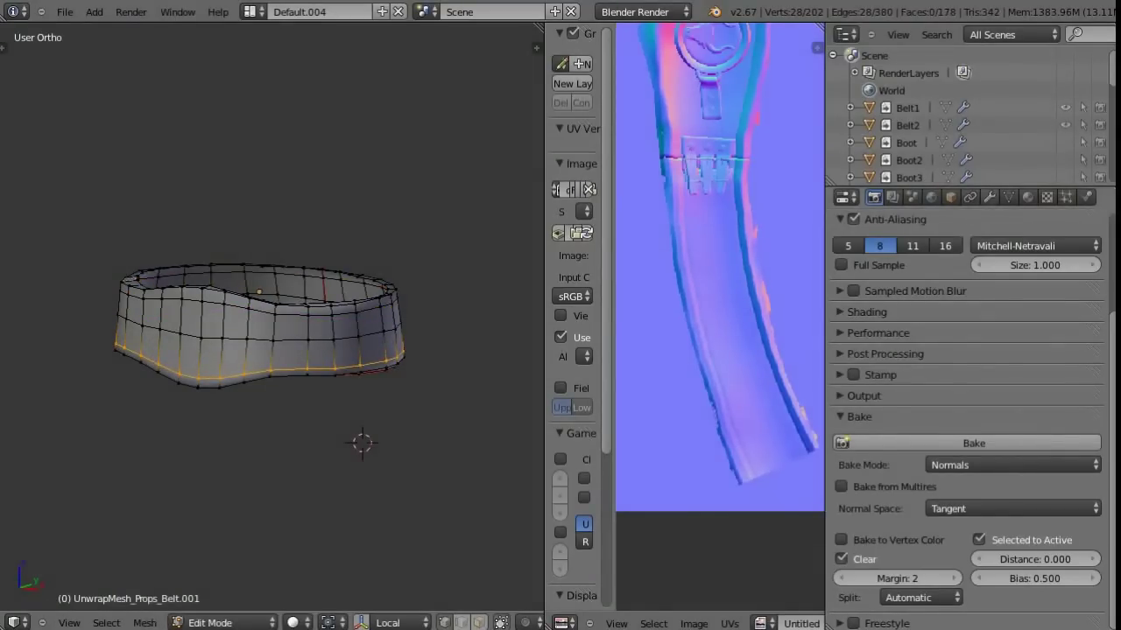
# Step: Add a Subdivision Surface modifier with viewport level 2 and return to Object Mode
pyautogui.click(989, 197)
pyautogui.click(867, 257)
pyautogui.click(727, 545)
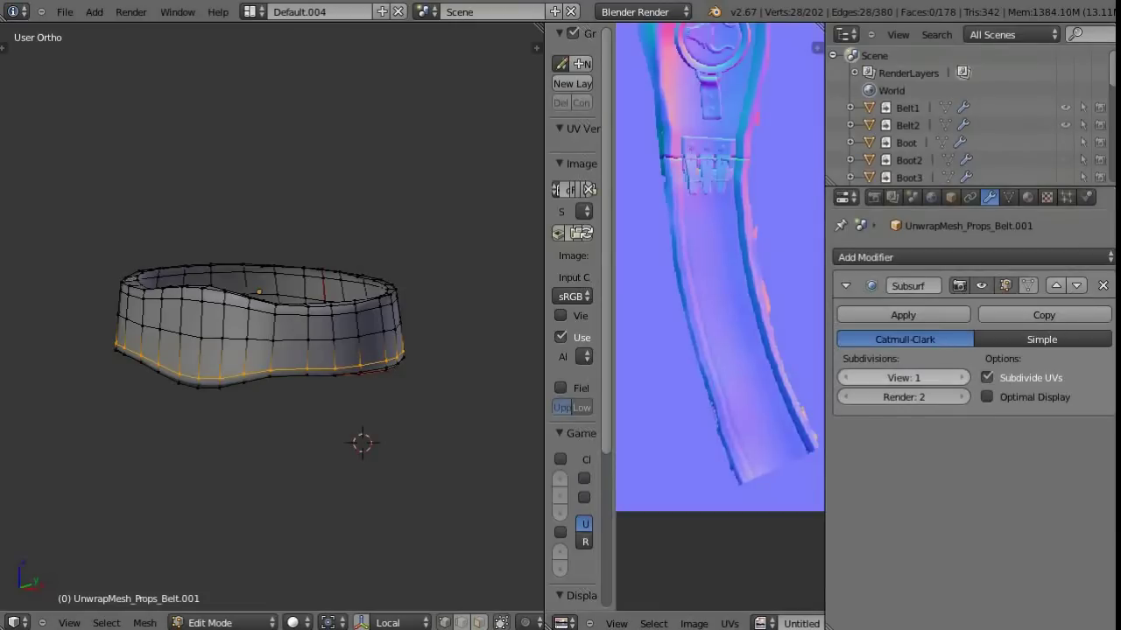
pyautogui.click(1028, 285)
pyautogui.moveTo(263, 393); pyautogui.dragTo(263, 385, button='middle')
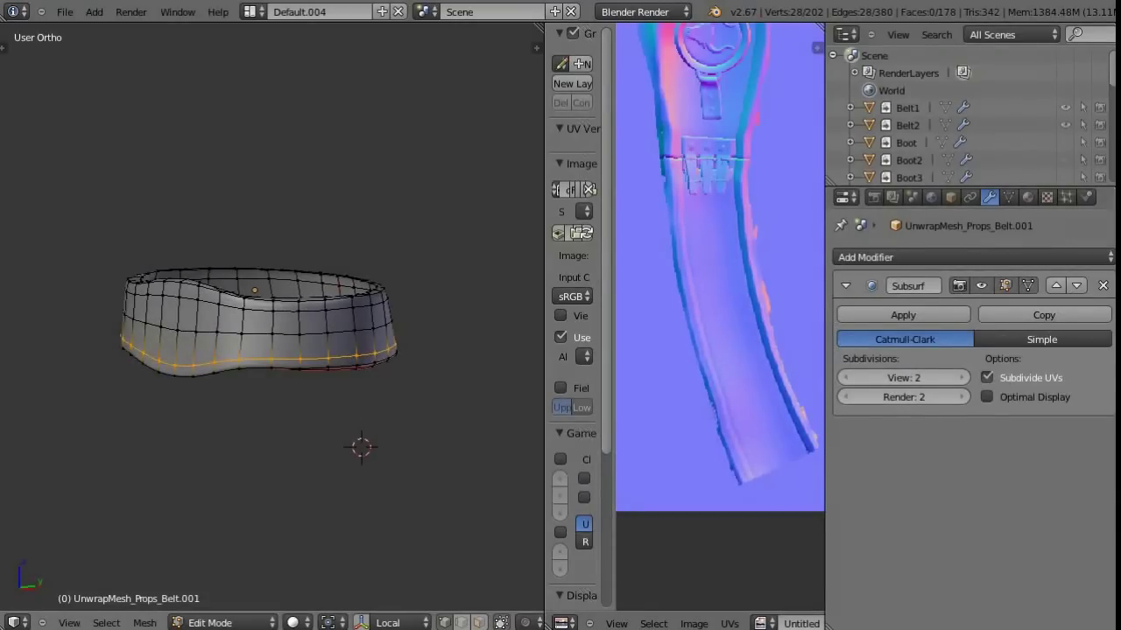
pyautogui.press('Tab')
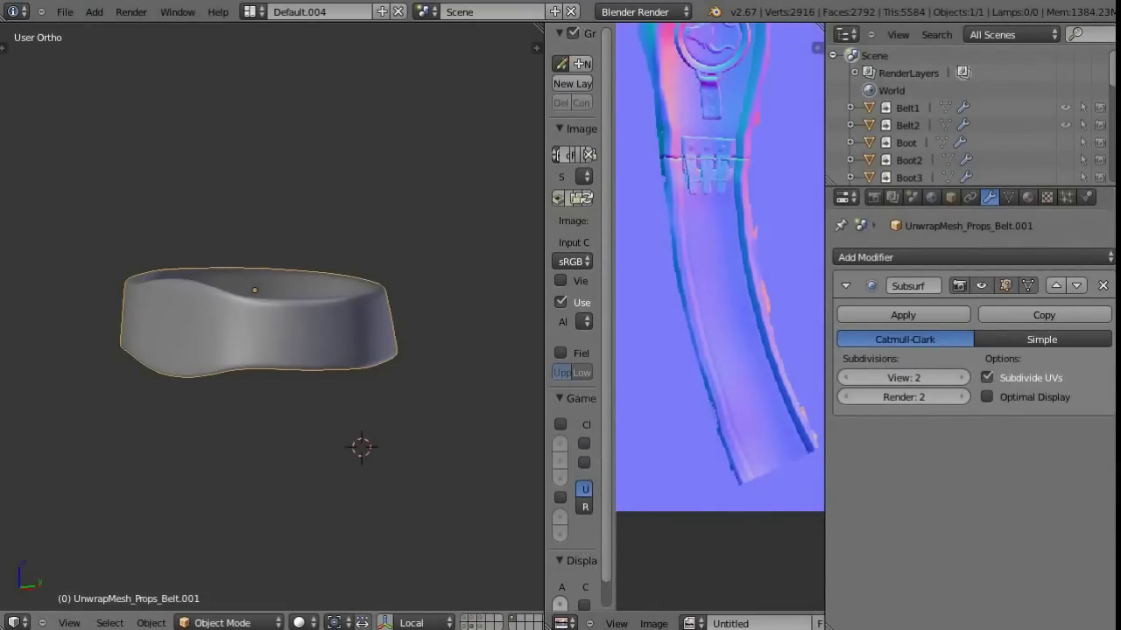
# Step: Show the high-poly belt with the copy and bake the normal map again
pyautogui.press('1')
pyautogui.press('2')
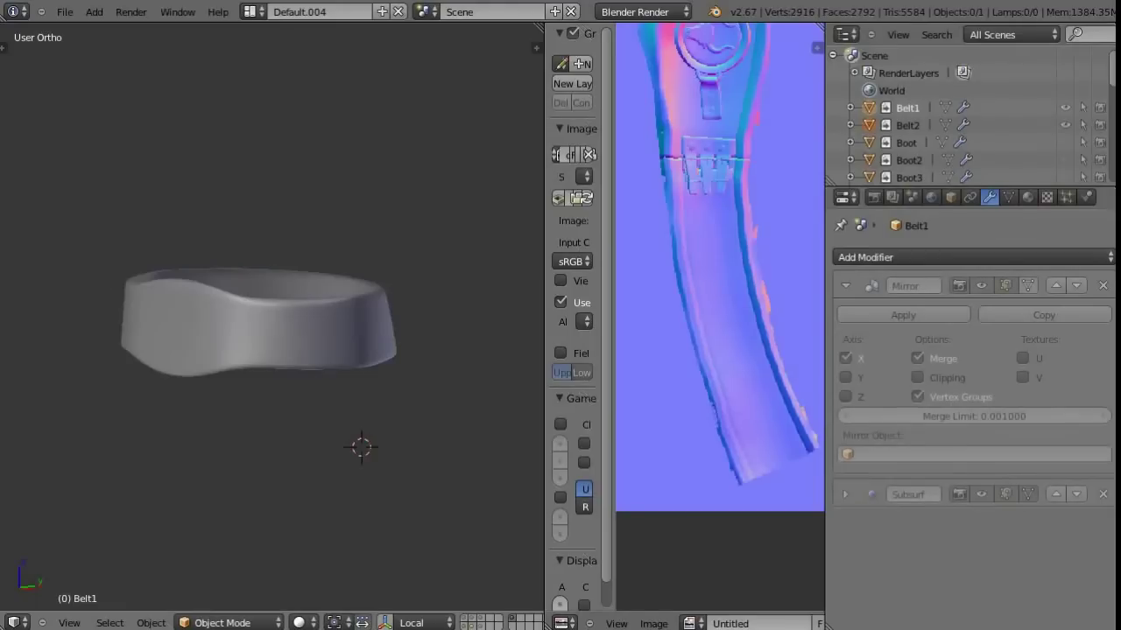
pyautogui.hotkey('shift', '1')
pyautogui.click(873, 197)
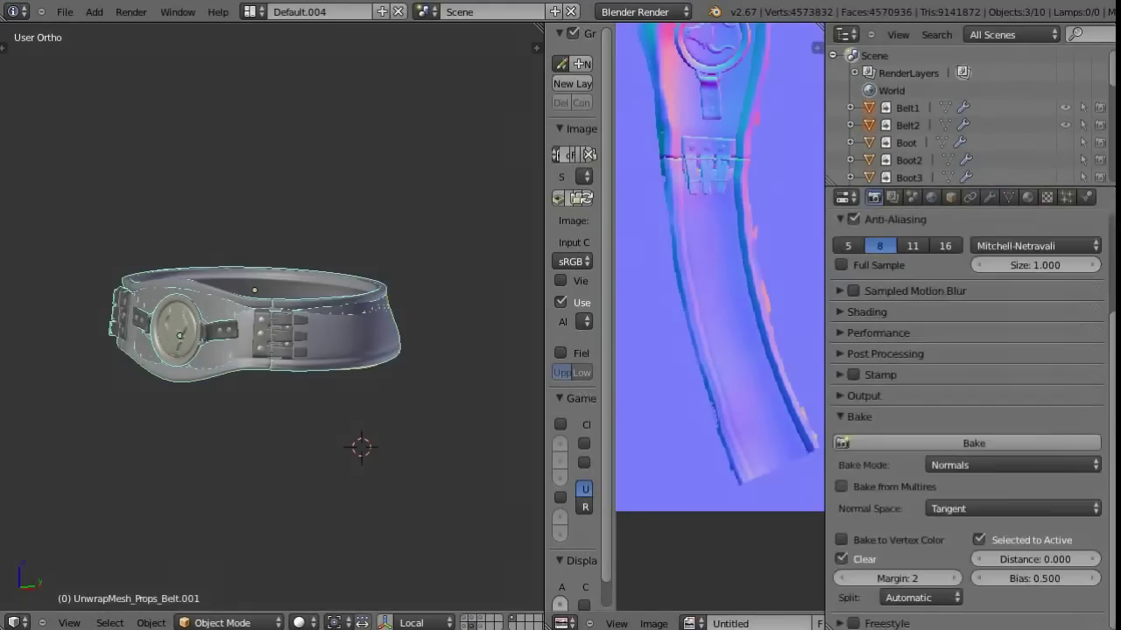
pyautogui.click(974, 443)
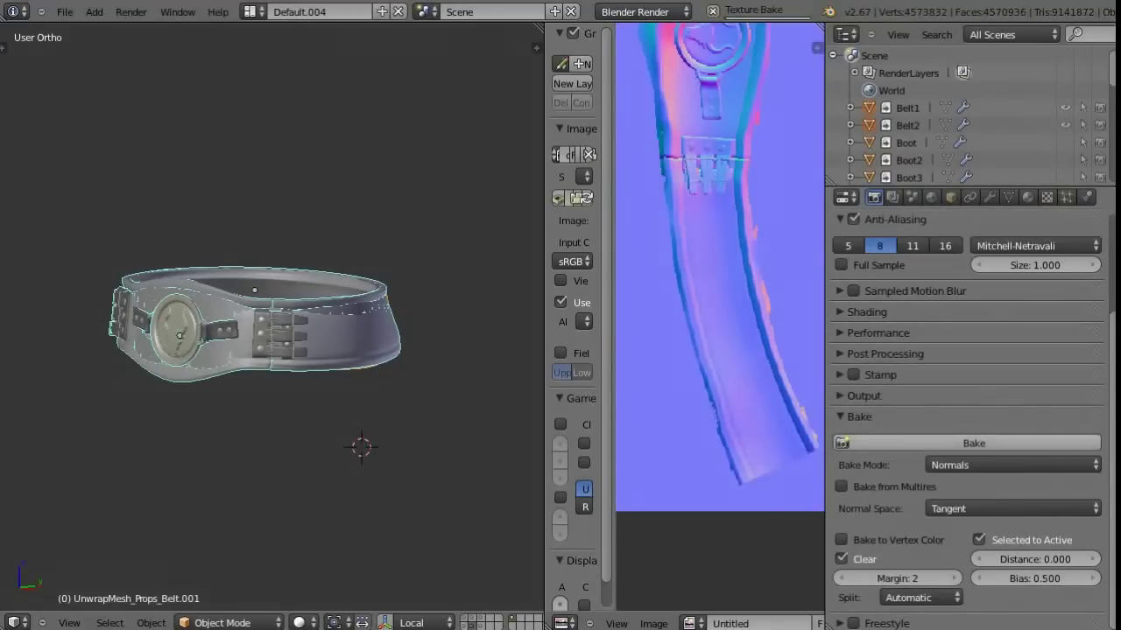
# Step: Inspect the buckle area of the new bake, then hide the high-poly belt and select the low-poly one
pyautogui.moveTo(753, 332)
pyautogui.mouseDown(button='middle')
pyautogui.moveTo(666, 303)
pyautogui.moveTo(700, 350)
pyautogui.moveTo(683, 297)
pyautogui.mouseUp(button='middle')
pyautogui.scroll(2, 718, 315)
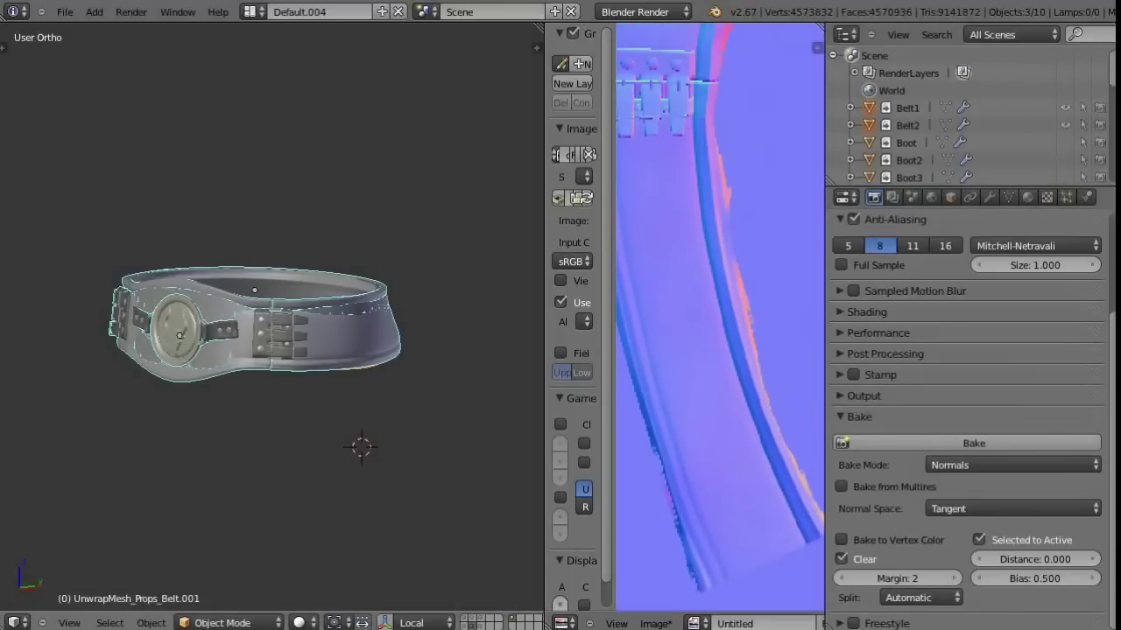
pyautogui.press('2')
pyautogui.rightClick(258, 324)
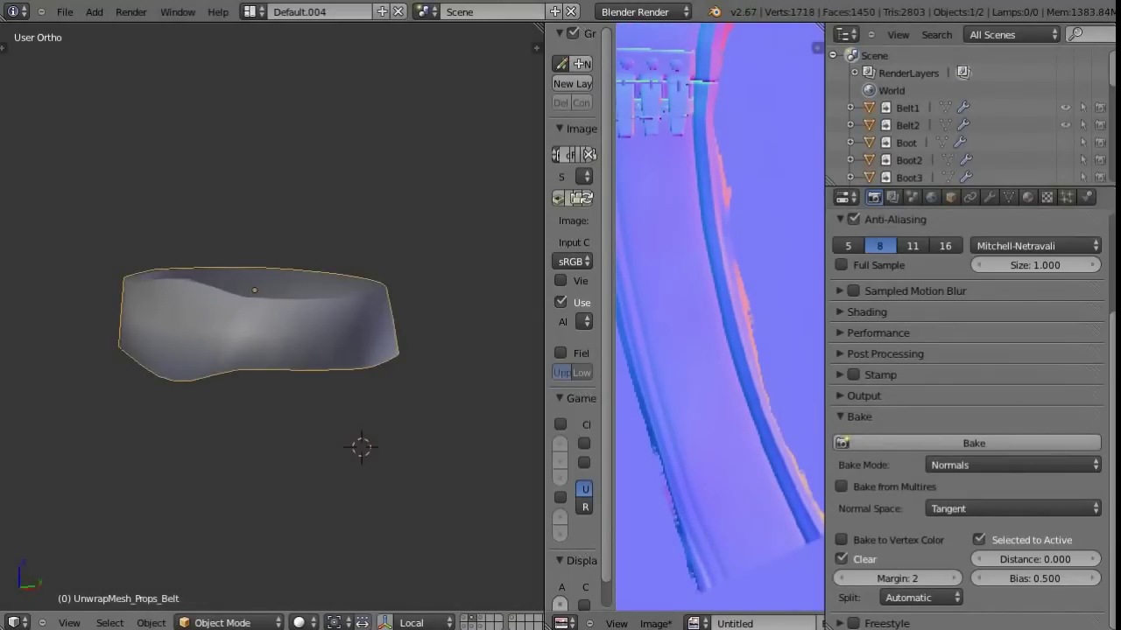
# Step: Save the rebaked normal map to P4 as NM_Props_Warrior_01.png
pyautogui.press('Tab')
pyautogui.scroll(-2, 719, 315)
pyautogui.press('Tab')
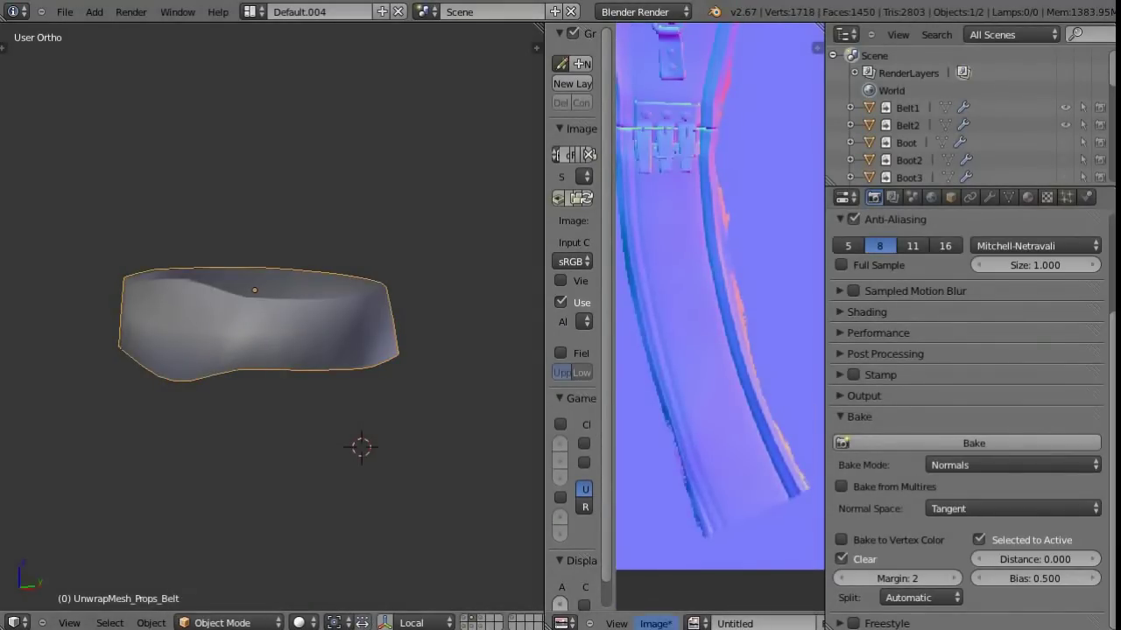
pyautogui.click(656, 624)
pyautogui.click(691, 516)
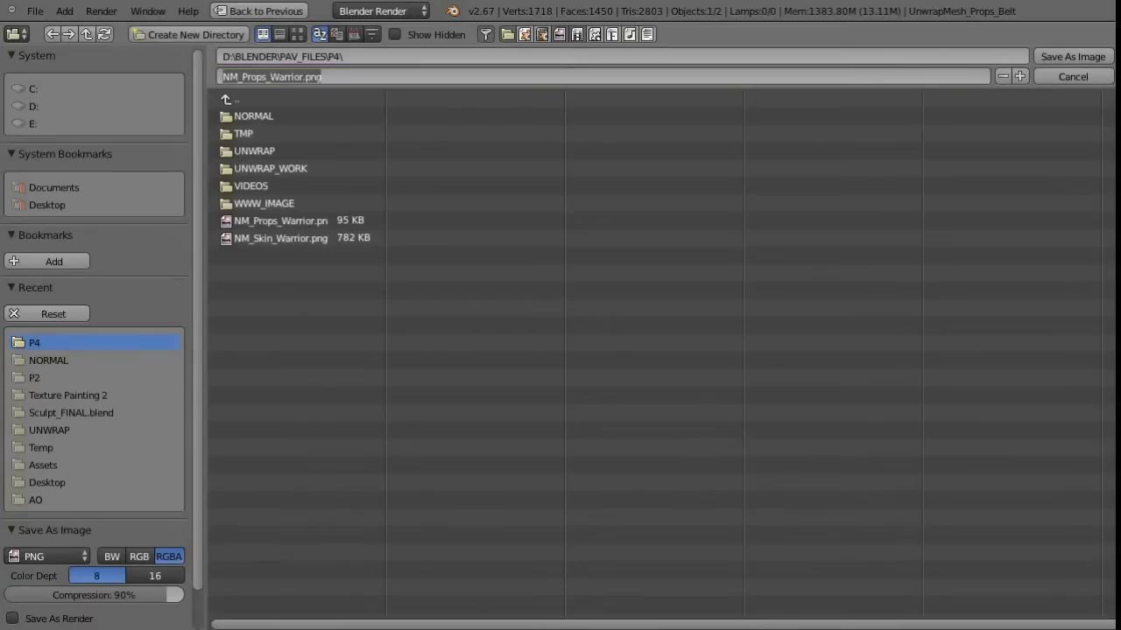
pyautogui.click(303, 76)
pyautogui.press('Return')
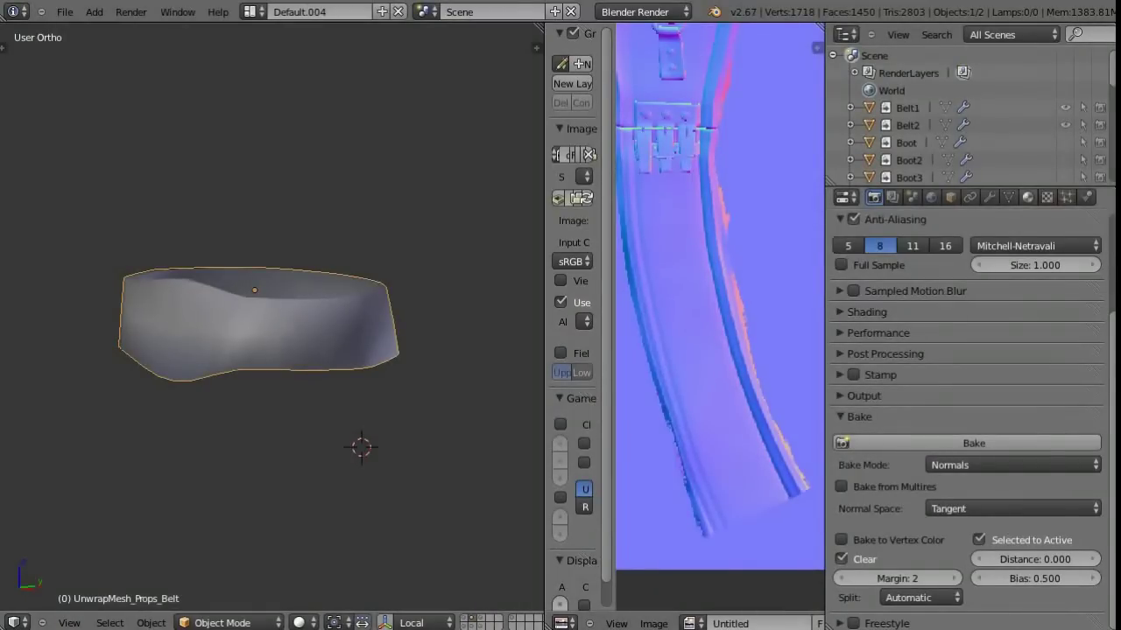
# Step: Make the belt material's texture an Image type loaded with NM_Props_Warrior.png from P4
pyautogui.click(1027, 197)
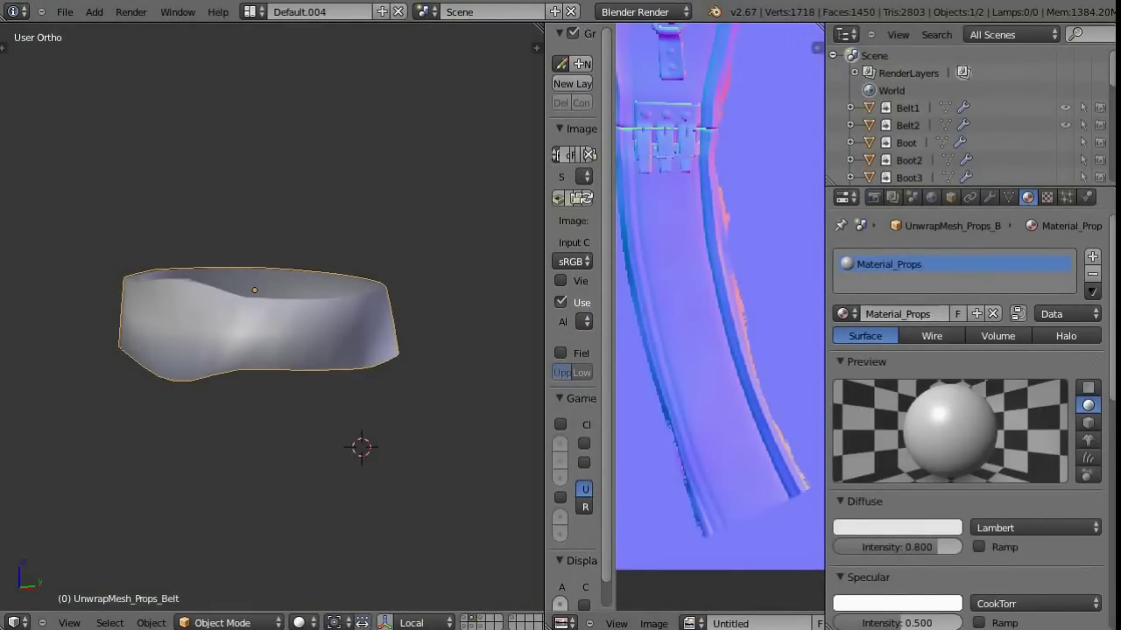
pyautogui.click(1046, 197)
pyautogui.click(997, 403)
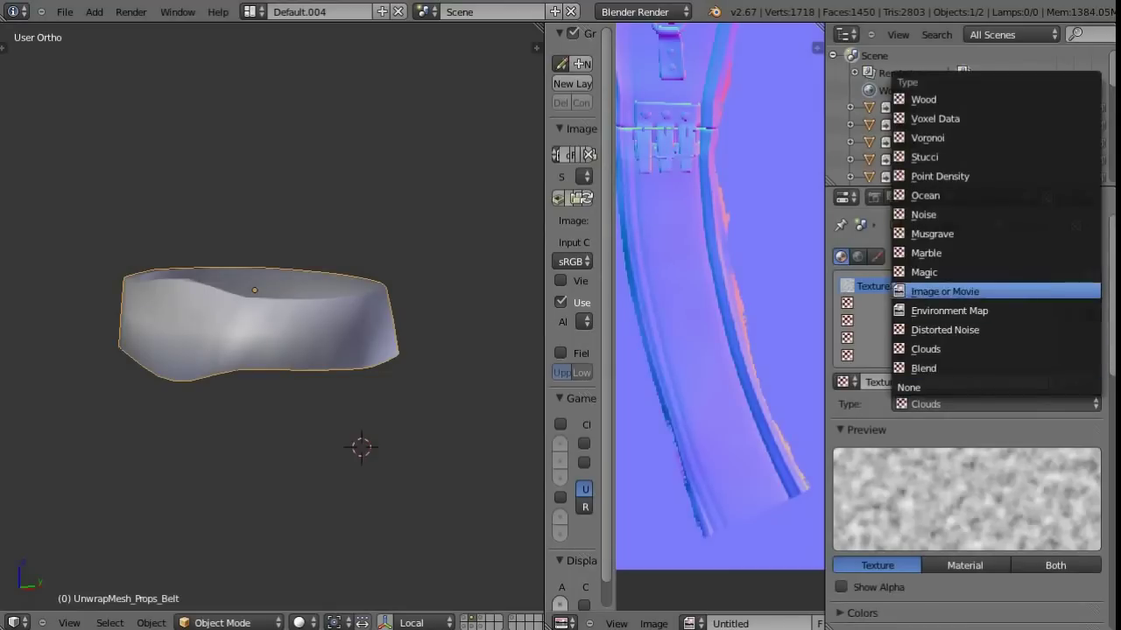
pyautogui.click(928, 291)
pyautogui.click(1043, 555)
pyautogui.click(34, 342)
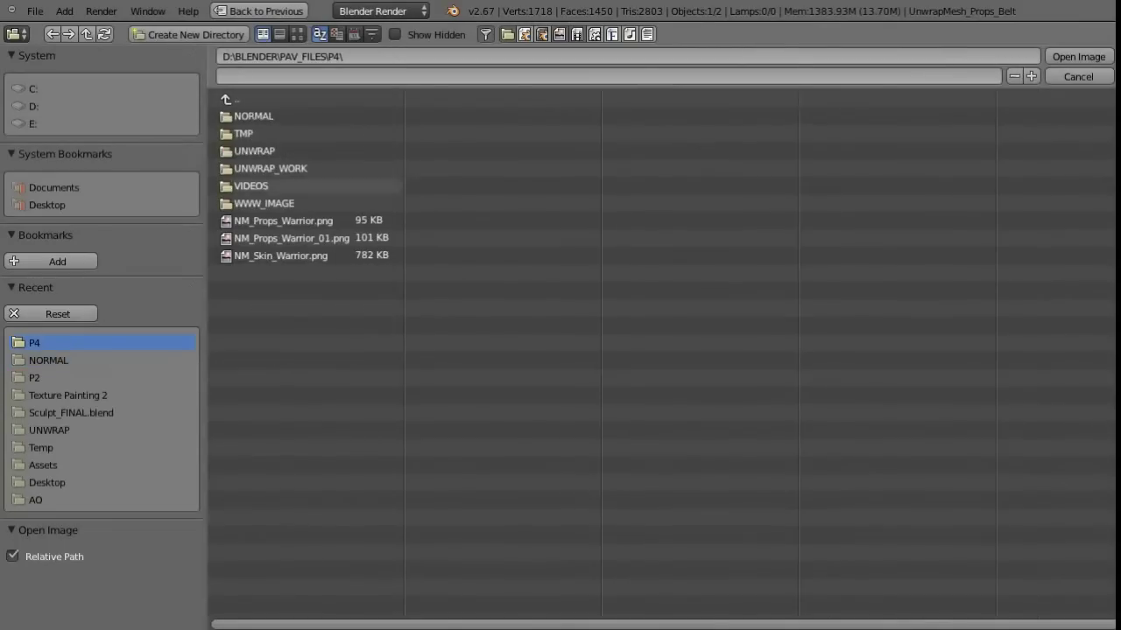
pyautogui.doubleClick(280, 220)
# Step: Enable Normal Map, map by UV coordinates, and switch influence from Color to Normal
pyautogui.scroll(-3, 963, 394)
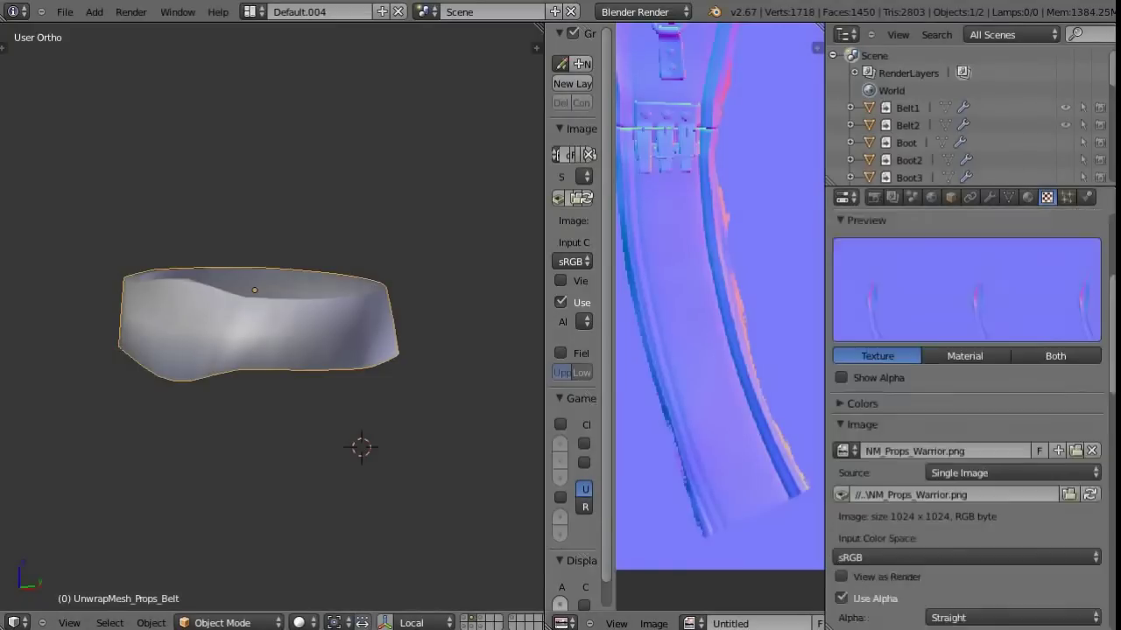
pyautogui.scroll(-6, 963, 394)
pyautogui.click(979, 476)
pyautogui.scroll(-7, 963, 394)
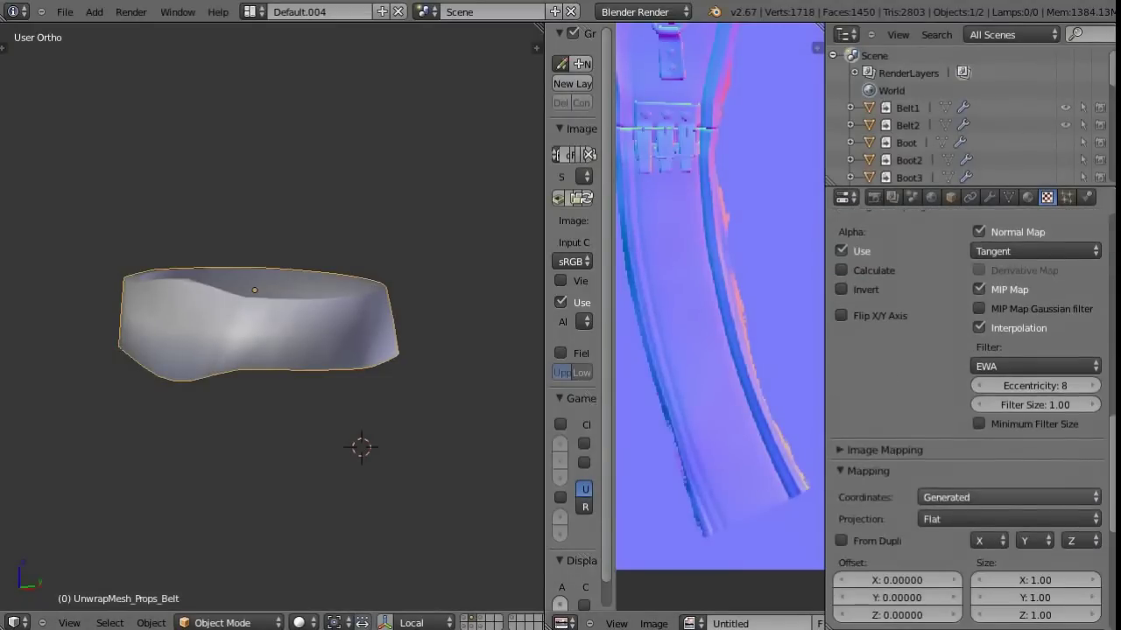
pyautogui.click(1006, 495)
pyautogui.click(1007, 420)
pyautogui.scroll(-4, 963, 394)
pyautogui.scroll(-5, 963, 394)
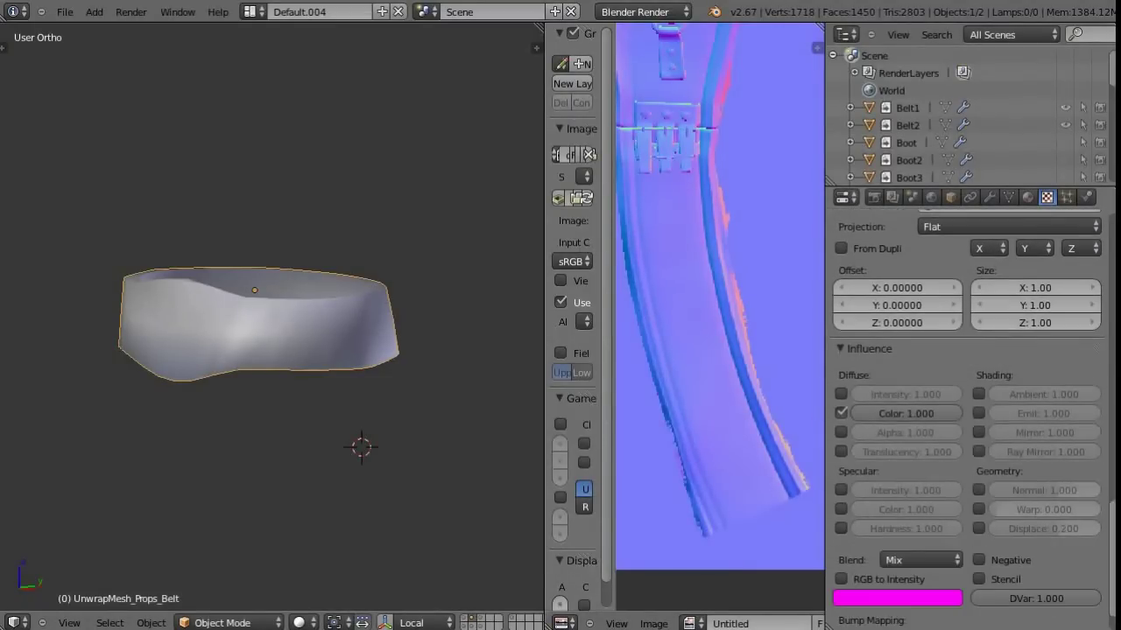
pyautogui.click(841, 414)
pyautogui.click(979, 490)
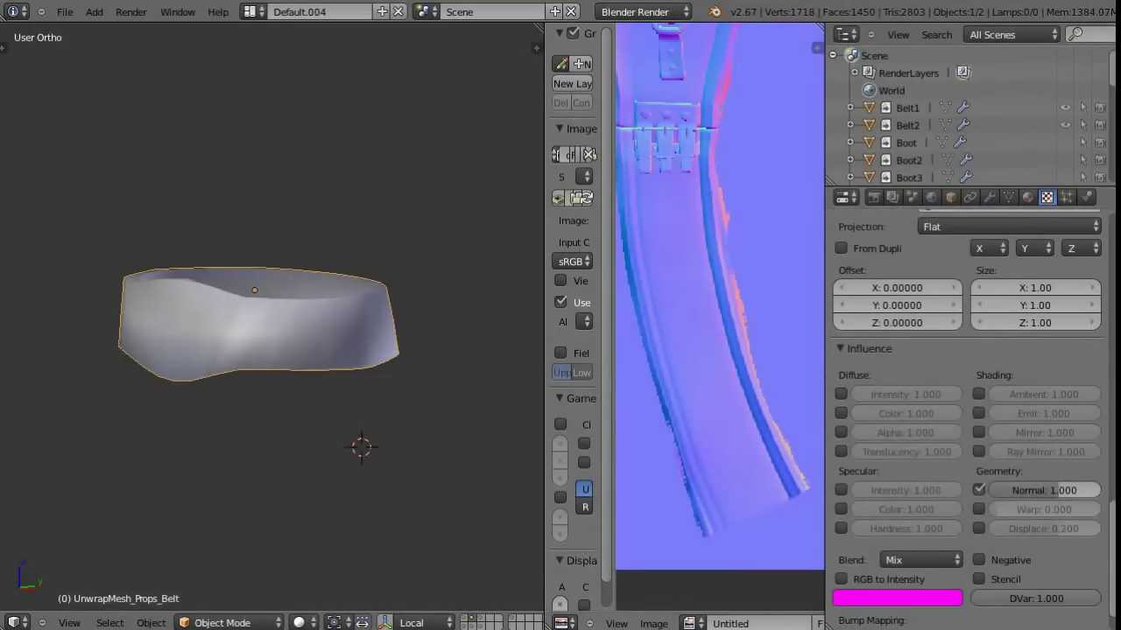
# Step: Widen the 3D view, switch to textured shading, and orbit to inspect the belt's buckle detail
pyautogui.moveTo(545, 351); pyautogui.dragTo(705, 350)
pyautogui.hotkey('alt', 'z')
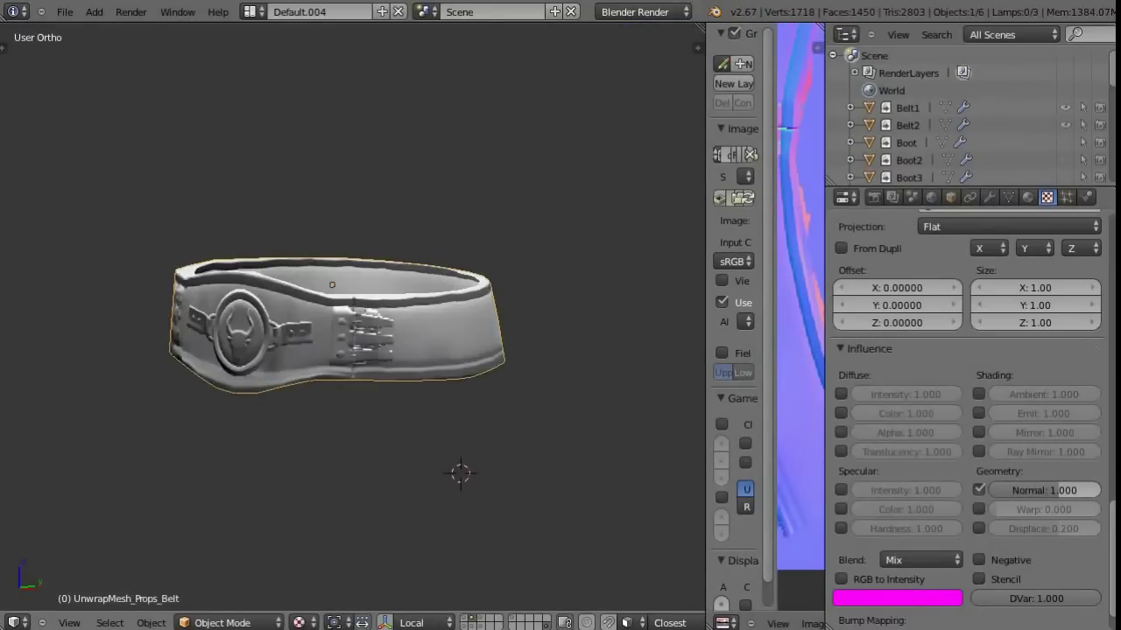
pyautogui.moveTo(350, 351); pyautogui.dragTo(455, 351, button='middle')
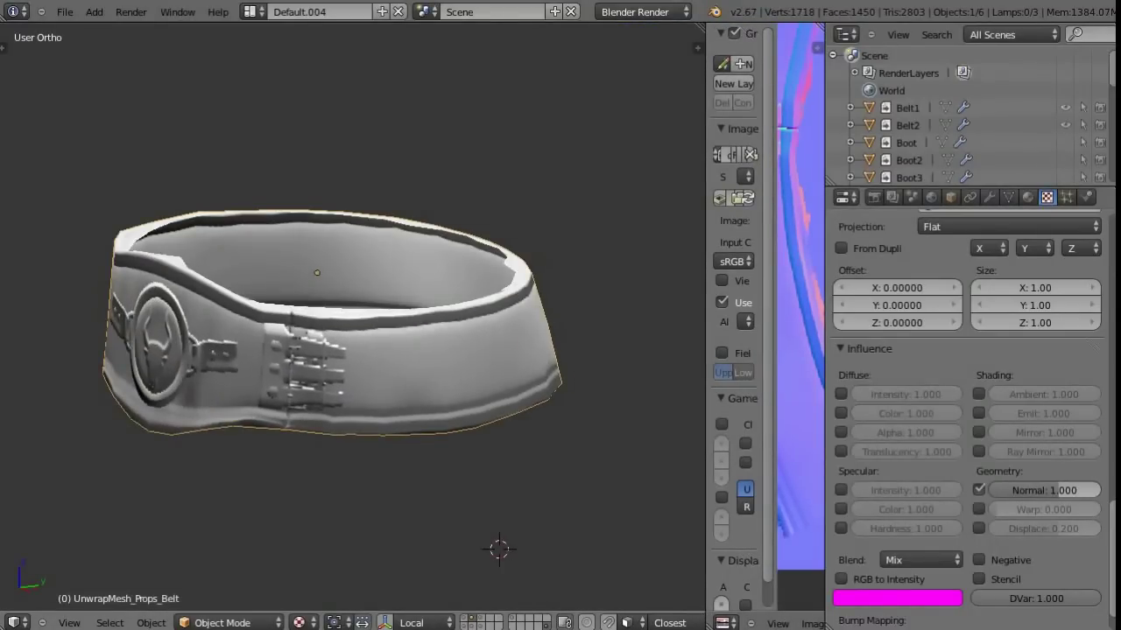
pyautogui.click(989, 197)
pyautogui.moveTo(263, 491); pyautogui.dragTo(210, 490, button='middle')
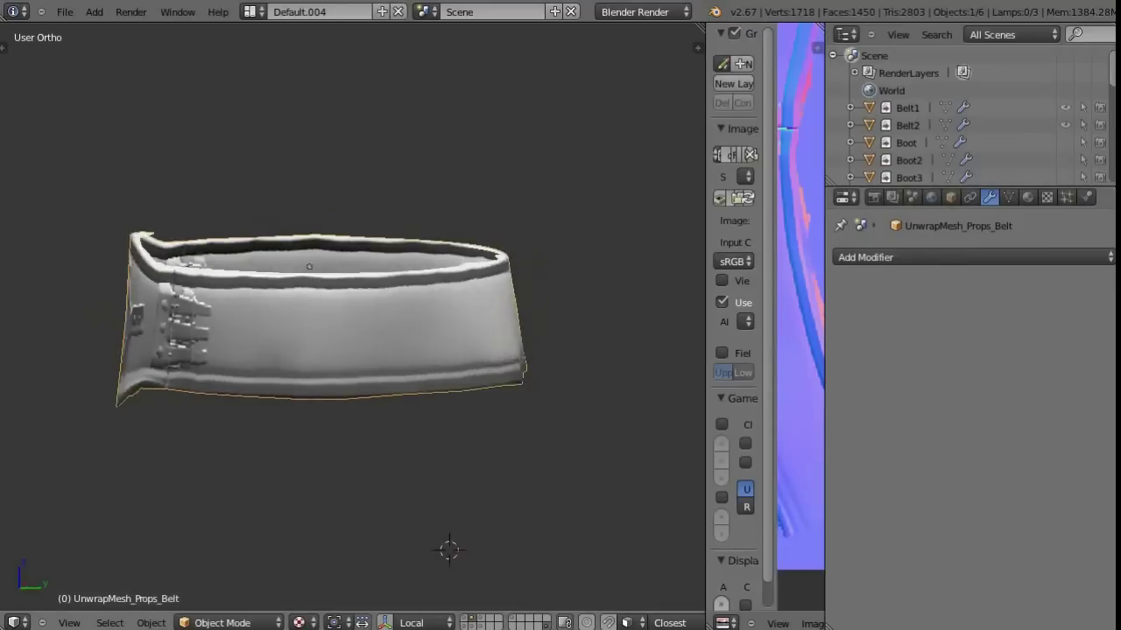
pyautogui.scroll(3, 351, 315)
pyautogui.moveTo(350, 350); pyautogui.dragTo(420, 350, button='middle')
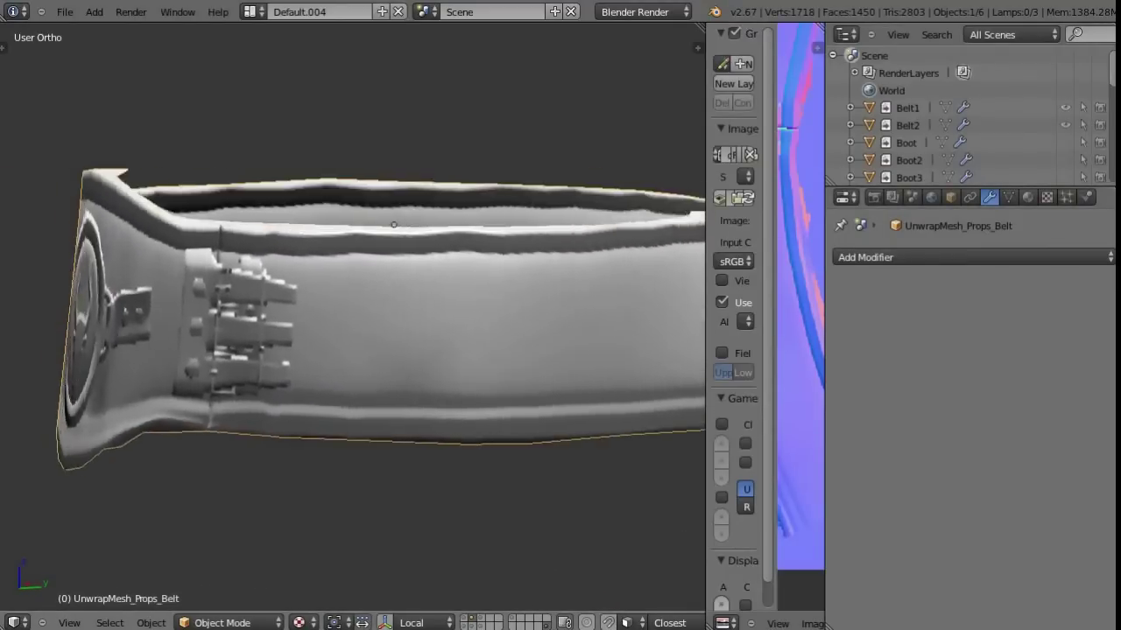
pyautogui.moveTo(394, 315); pyautogui.dragTo(437, 315, button='middle')
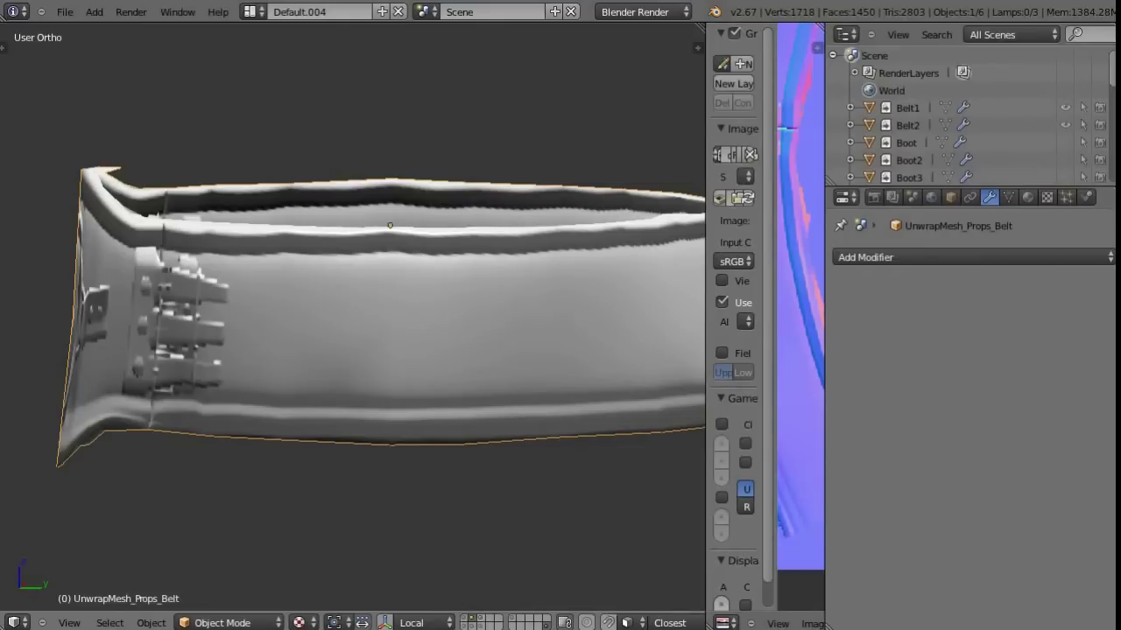
pyautogui.click(1029, 197)
pyautogui.click(1047, 197)
pyautogui.scroll(8, 968, 412)
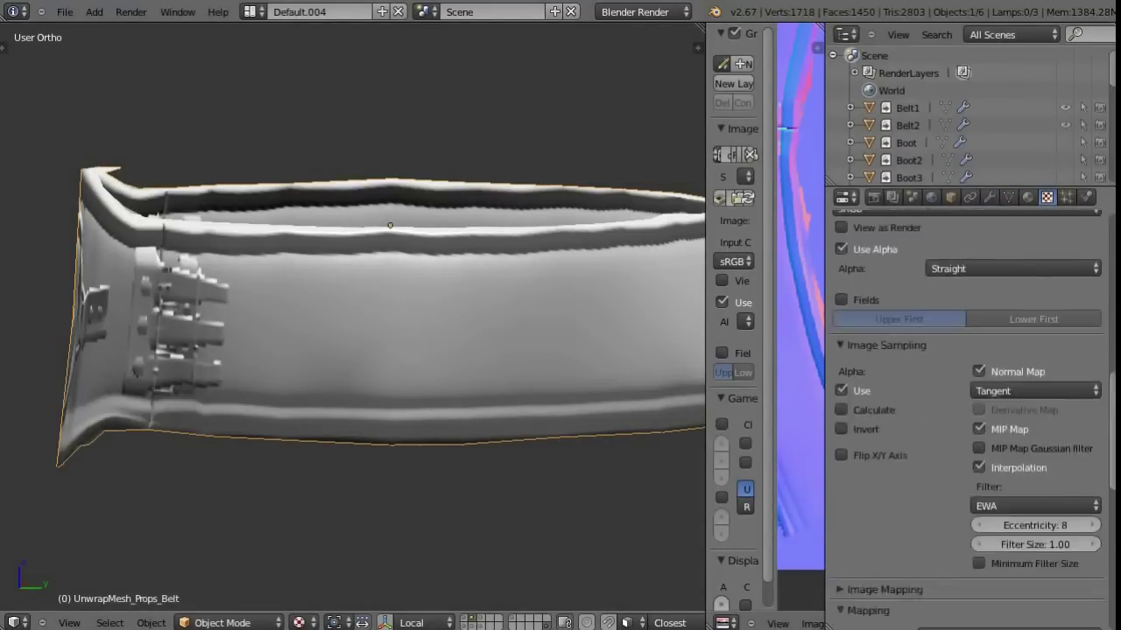
pyautogui.scroll(8, 967, 411)
# Step: Load NM_Props_Warrior_01.png from P4 into the belt's texture image
pyautogui.click(1069, 459)
pyautogui.click(35, 342)
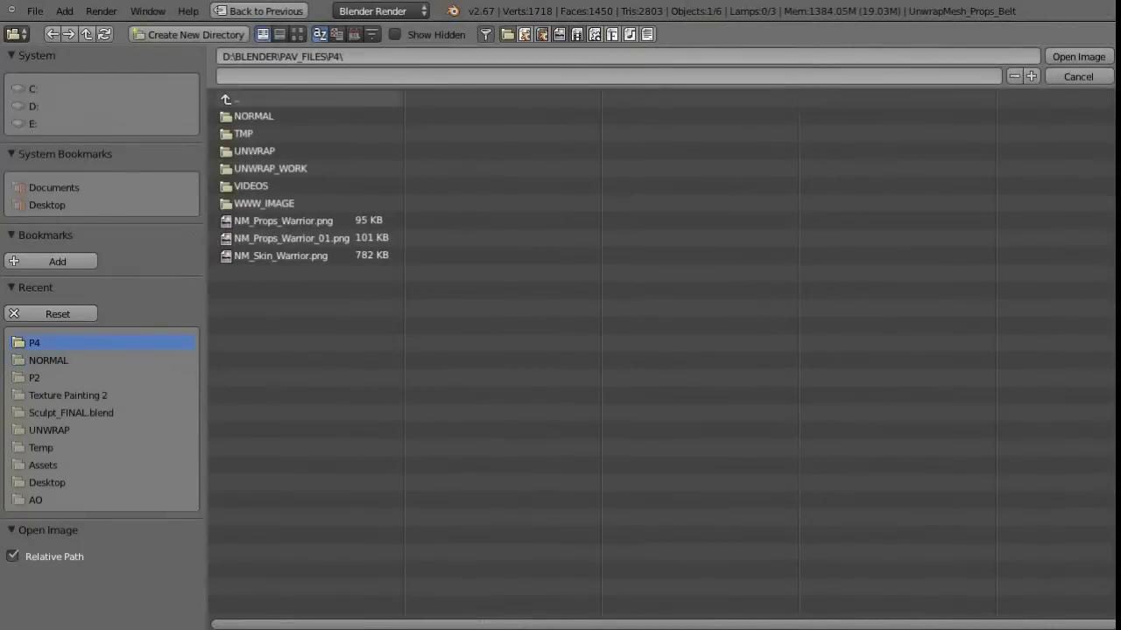
pyautogui.click(291, 238)
pyautogui.click(1078, 56)
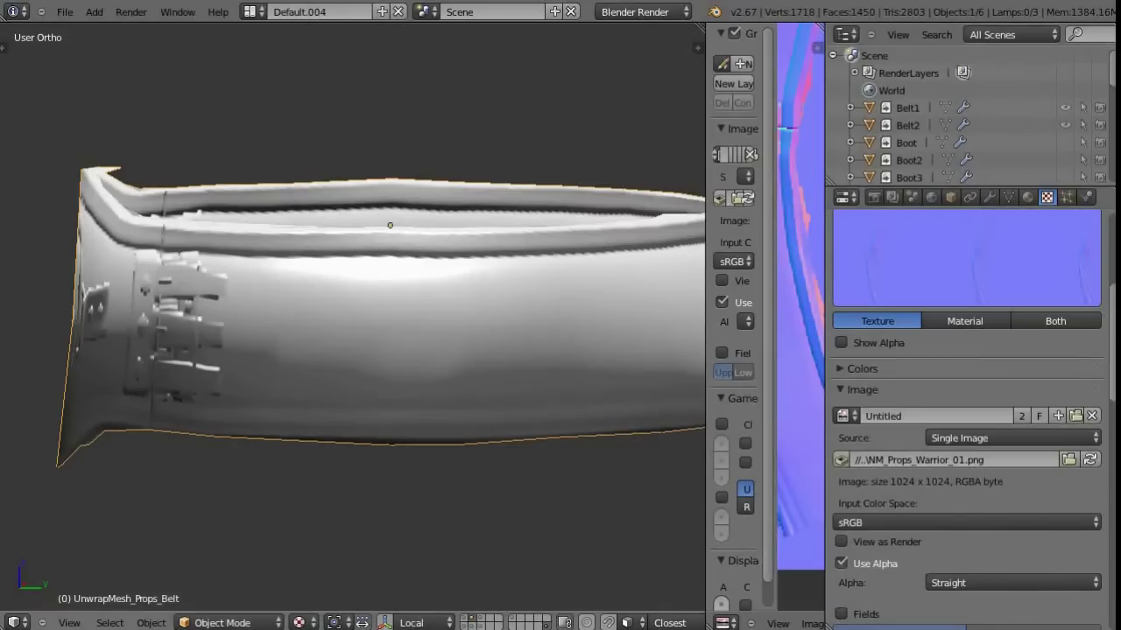
# Step: Orbit to the belt's front emblem, deselect it, and show the full body layer
pyautogui.scroll(-5, 390, 225)
pyautogui.moveTo(390, 225)
pyautogui.mouseDown(button='middle')
pyautogui.moveTo(357, 270)
pyautogui.moveTo(363, 284)
pyautogui.mouseUp(button='middle')
pyautogui.press('a')
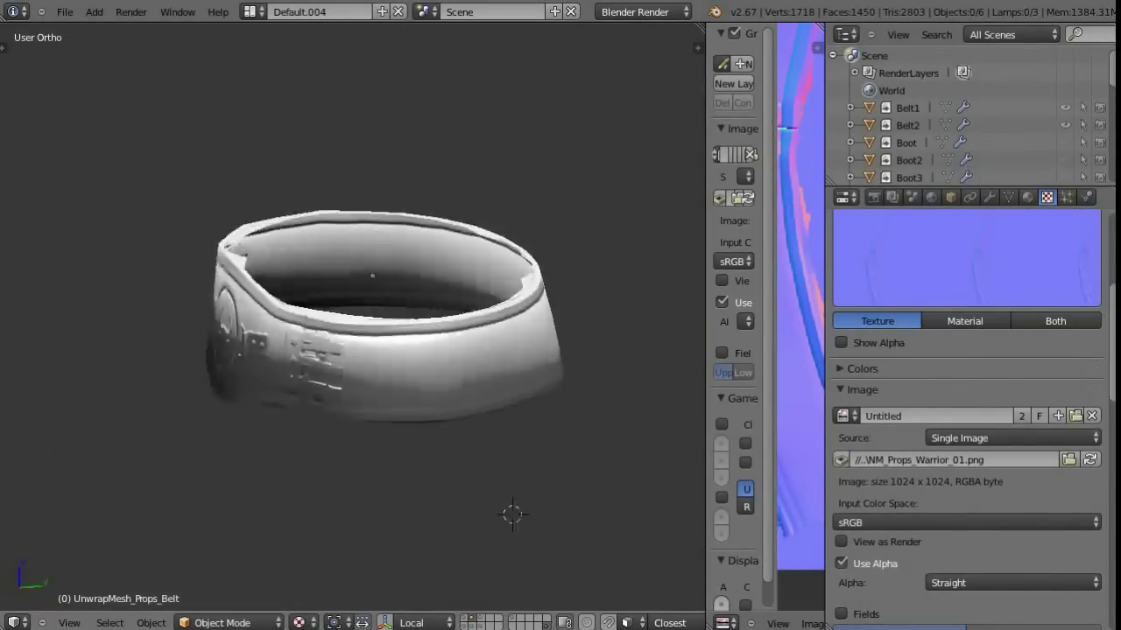
pyautogui.press('`')
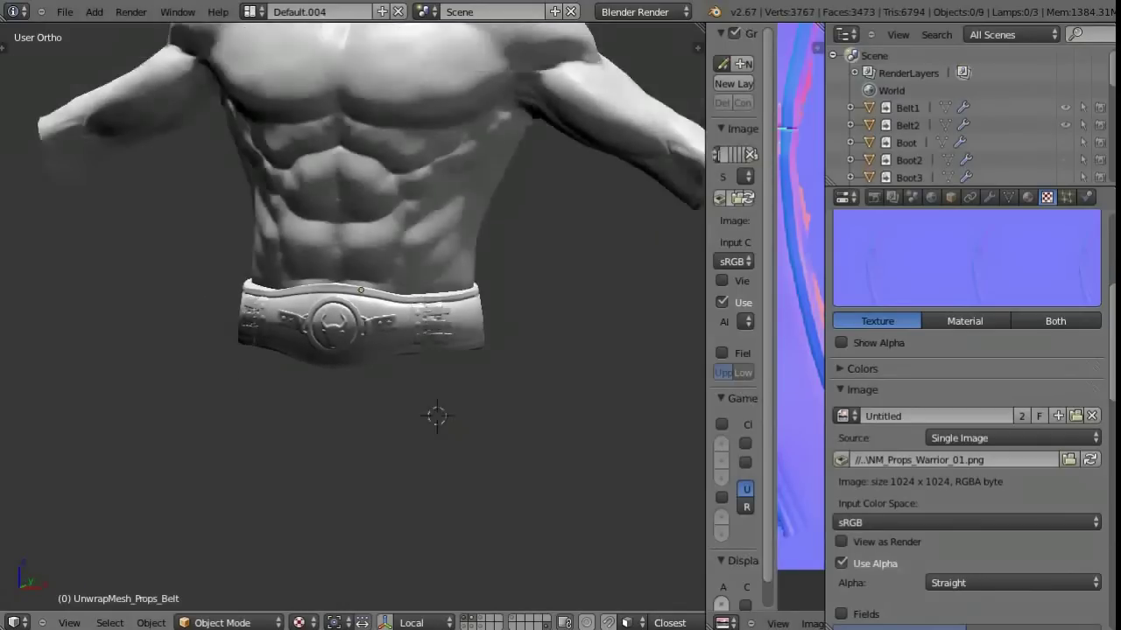
# Step: Bring in the props mesh layer and separate the connected leg panel into its own object
pyautogui.moveTo(362, 284)
pyautogui.mouseDown(button='middle')
pyautogui.moveTo(361, 388)
pyautogui.moveTo(534, 385)
pyautogui.mouseUp(button='middle')
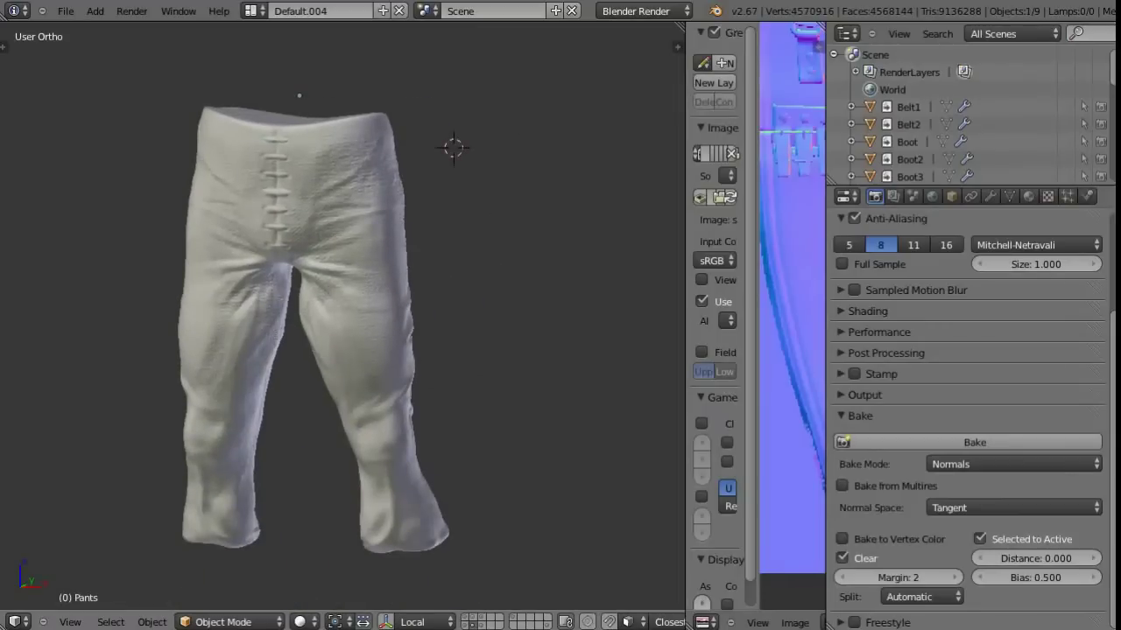
pyautogui.press('KP_Decimal')
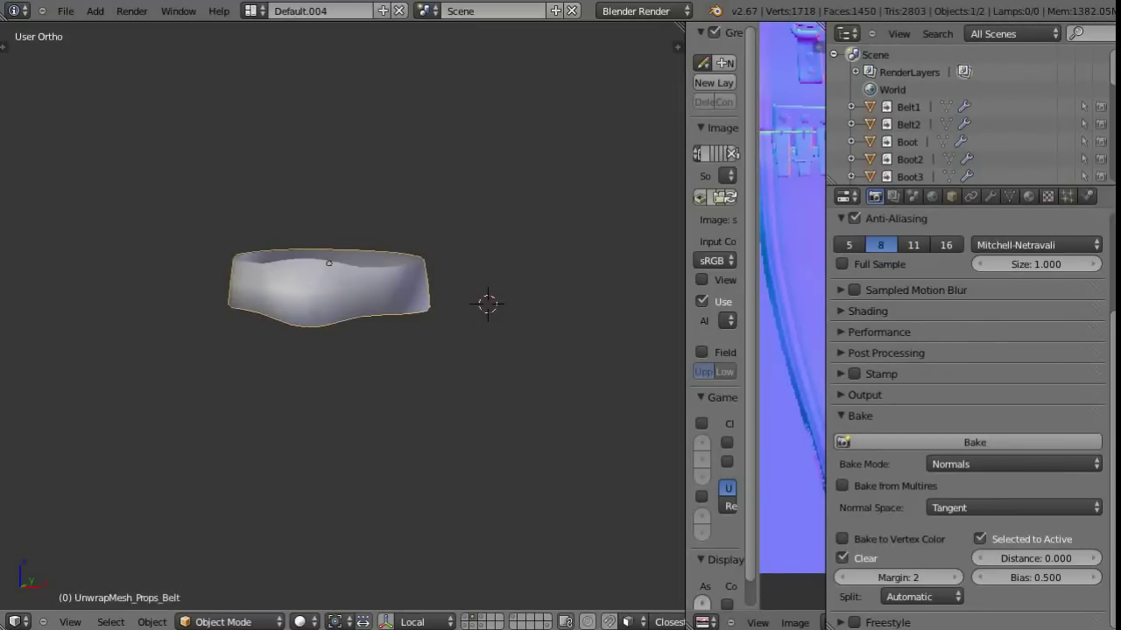
pyautogui.hotkey('alt', 'h')
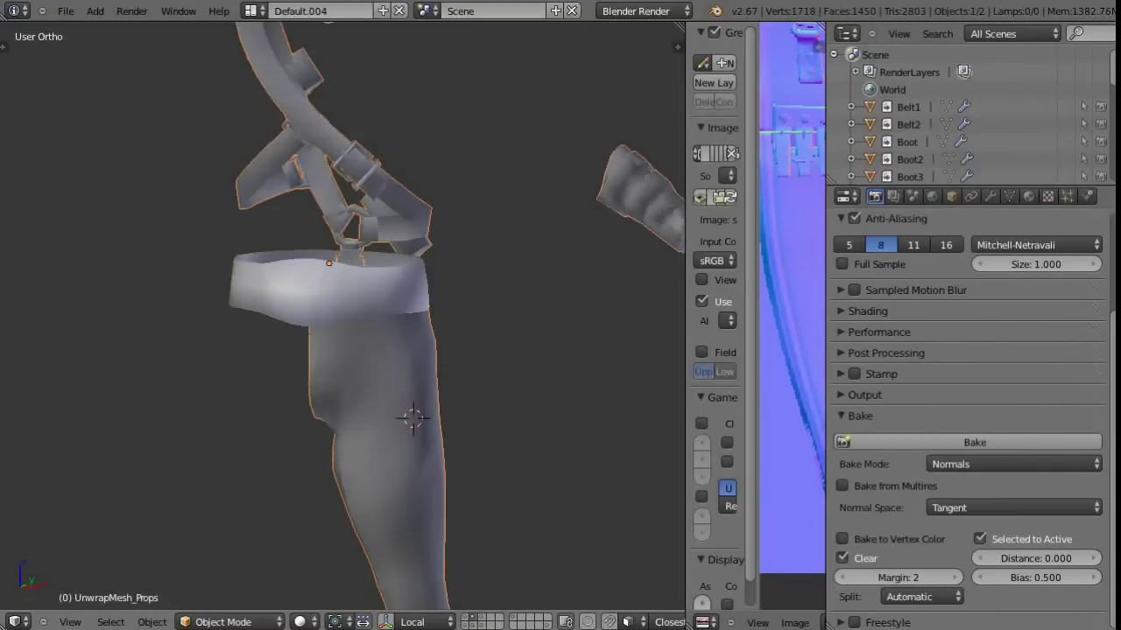
pyautogui.press('Tab')
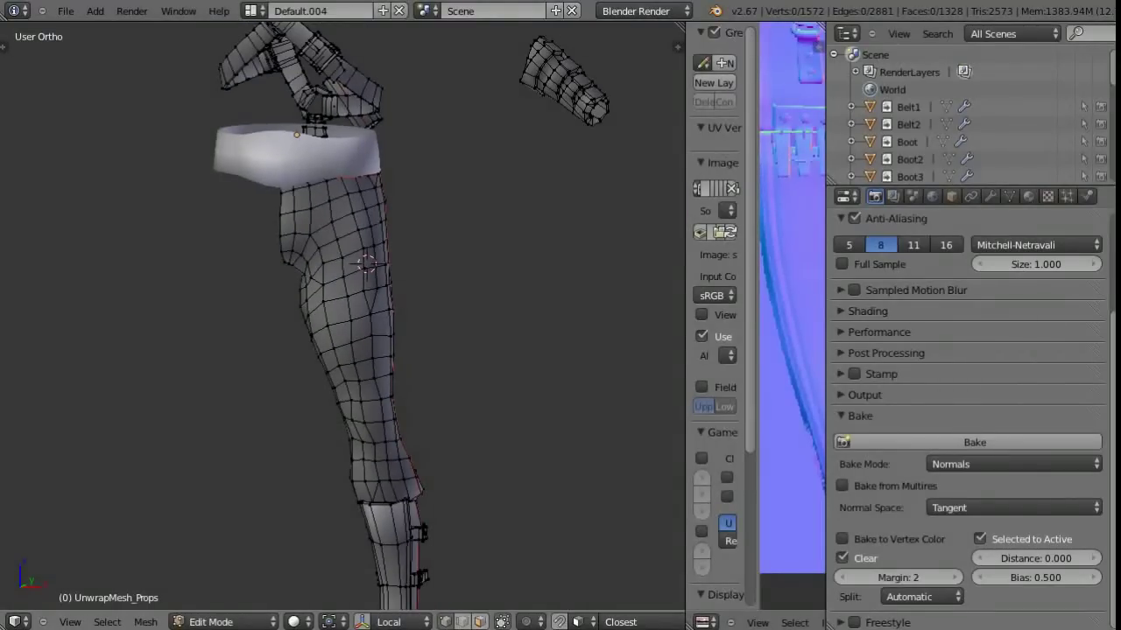
pyautogui.hotkey('ctrl', 'Tab')
pyautogui.rightClick(381, 346)
pyautogui.hotkey('ctrl', 'l')
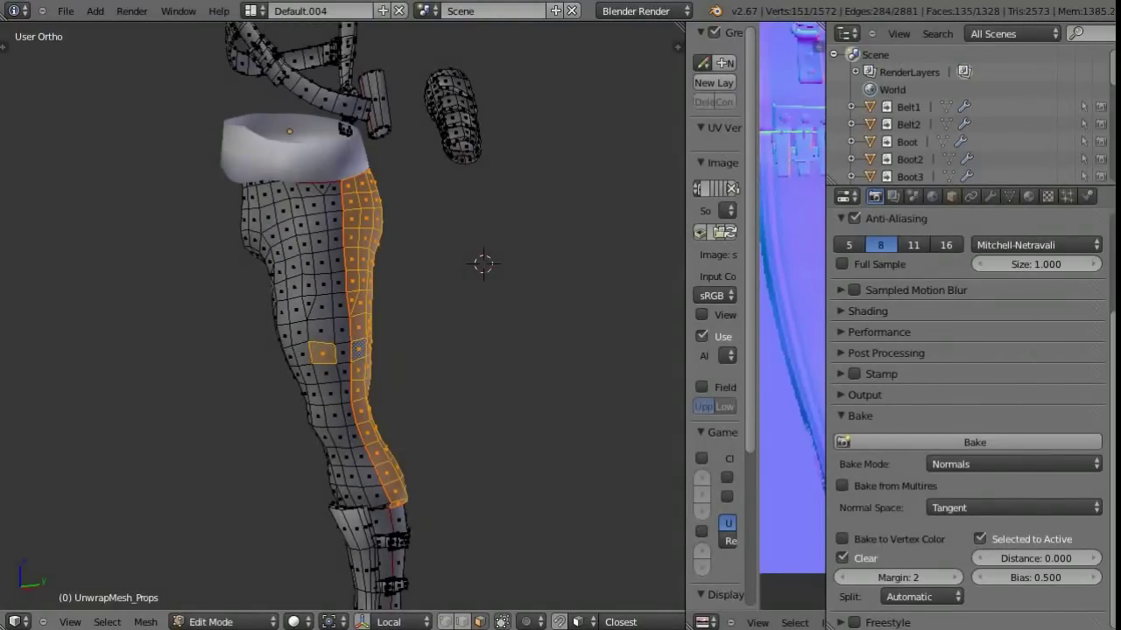
pyautogui.press('KP_Decimal')
pyautogui.press('p')
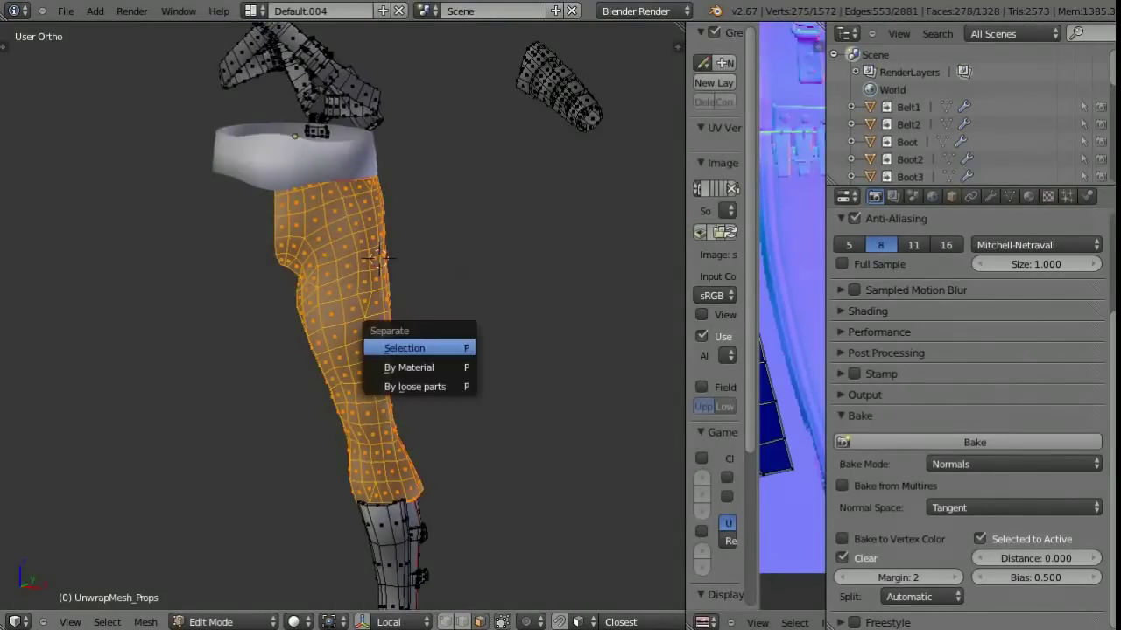
pyautogui.click(412, 348)
# Step: Name the new leg object UnwrapMesh_Pants and isolate it in local view to check its UVs
pyautogui.scroll(2, 412, 348)
pyautogui.press('Tab')
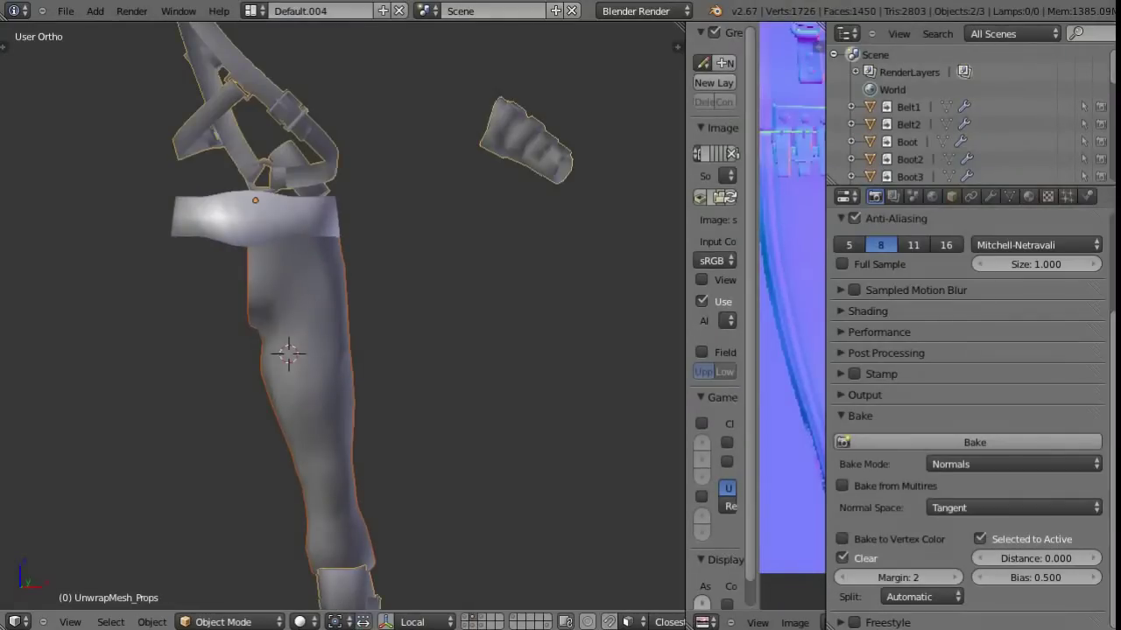
pyautogui.click(315, 438)
pyautogui.press('n')
pyautogui.click(560, 318)
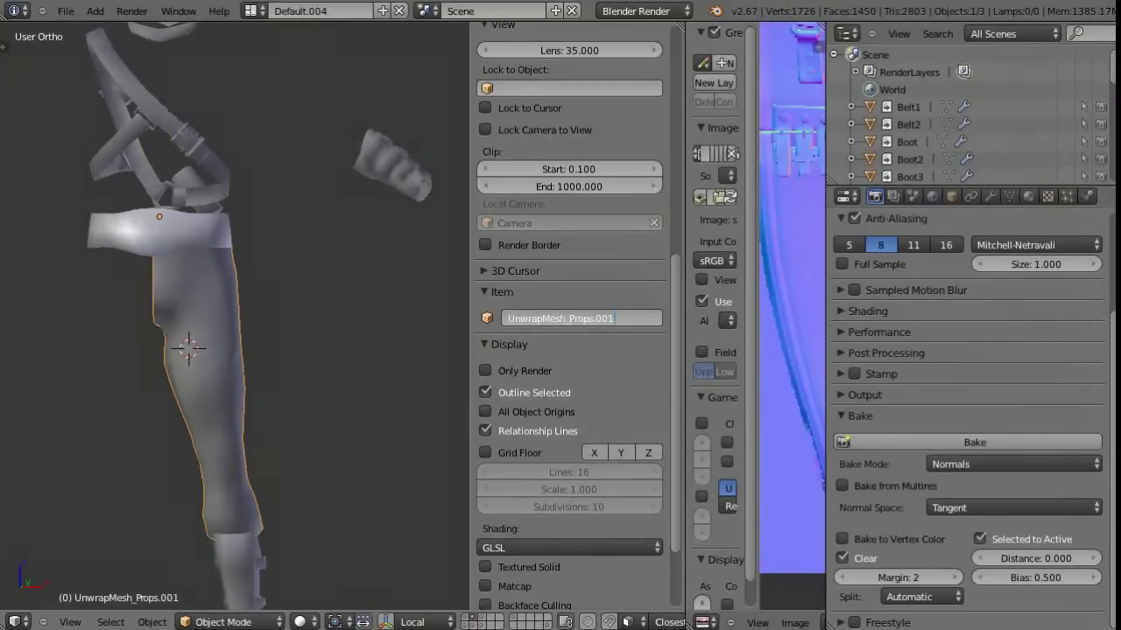
pyautogui.press('Return')
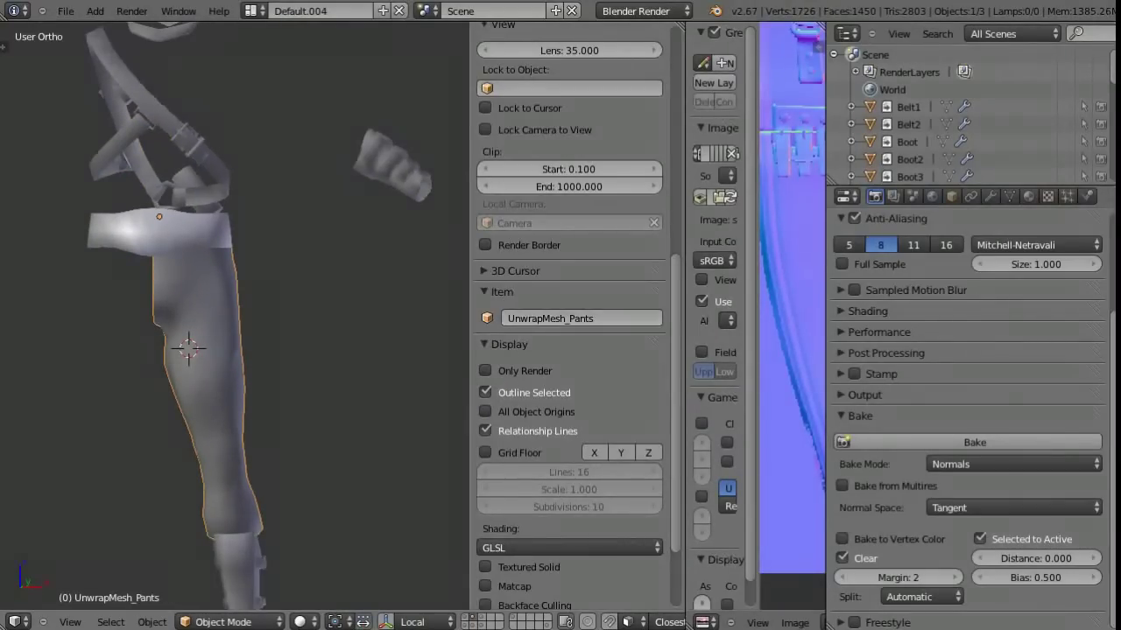
pyautogui.press('n')
pyautogui.press('KP_Divide')
pyautogui.press('Tab')
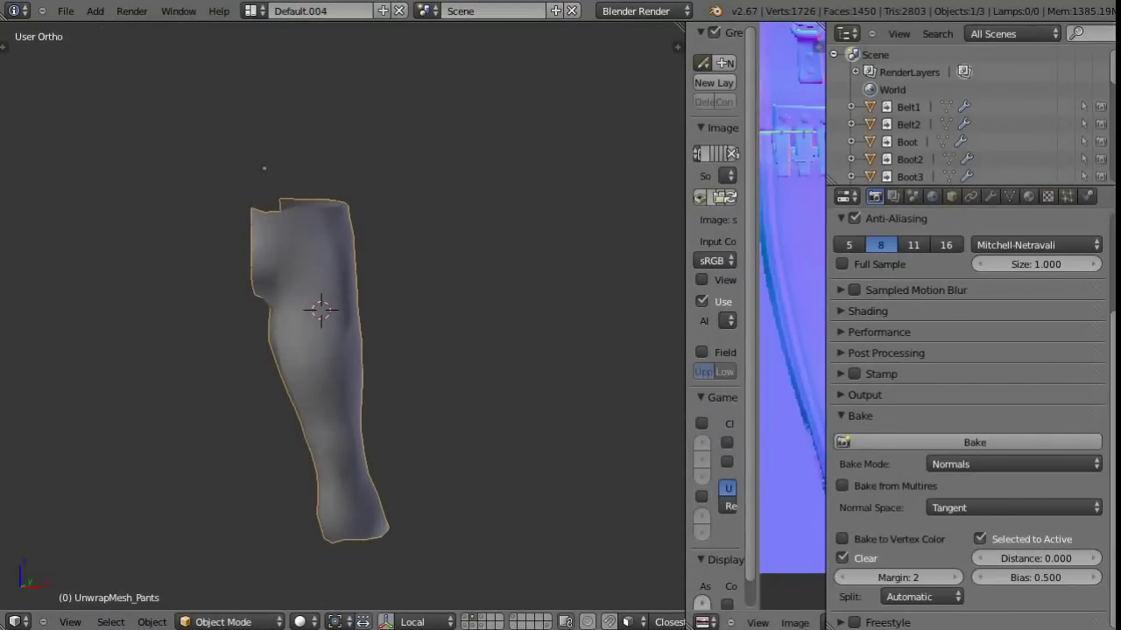
# Step: Widen the image editor to inspect the UnwrapMesh_Pants UV layout, then leave Edit Mode
pyautogui.moveTo(685, 350); pyautogui.dragTo(311, 350)
pyautogui.moveTo(569, 262); pyautogui.dragTo(748, 316, button='middle')
pyautogui.moveTo(311, 350)
pyautogui.mouseDown()
pyautogui.moveTo(557, 350)
pyautogui.moveTo(434, 350)
pyautogui.mouseUp()
pyautogui.scroll(4, 678, 263)
pyautogui.press('Tab')
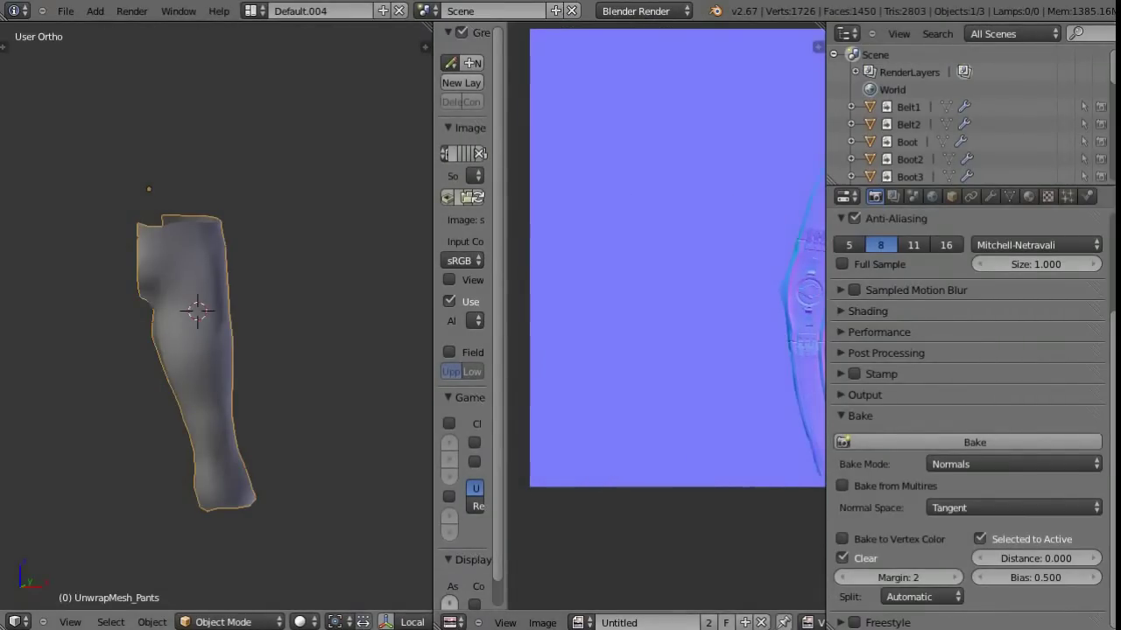
# Step: Show the high-poly pants layer together with the low-poly UnwrapMesh_Pants layer
pyautogui.moveTo(434, 350); pyautogui.dragTo(514, 351)
pyautogui.press('1')
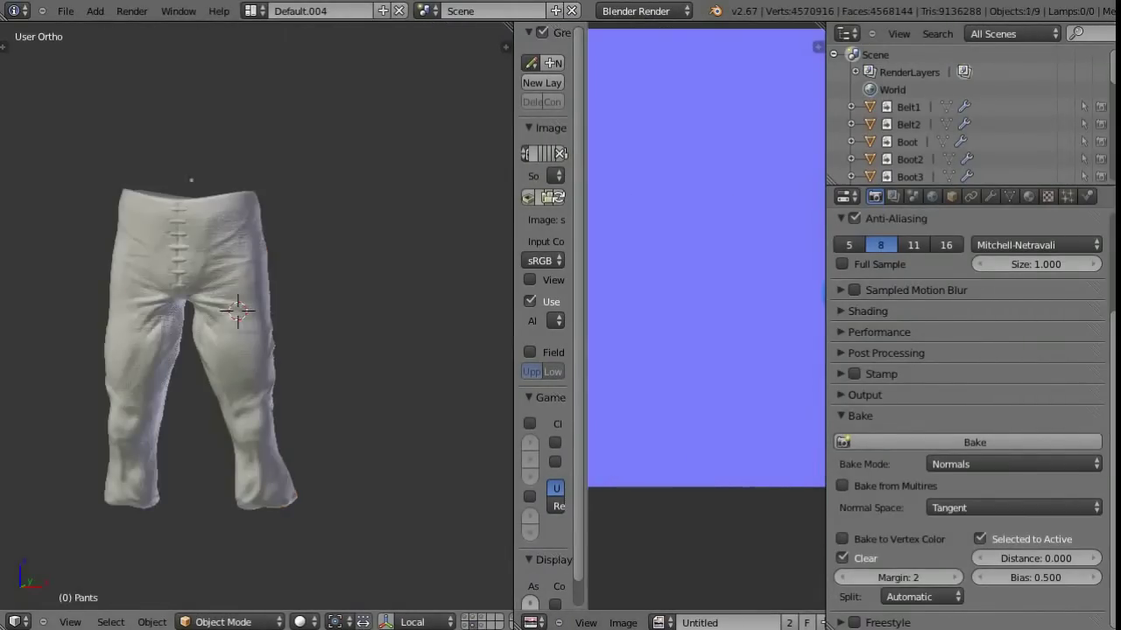
pyautogui.click(471, 618)
pyautogui.hotkey('shift', '1')
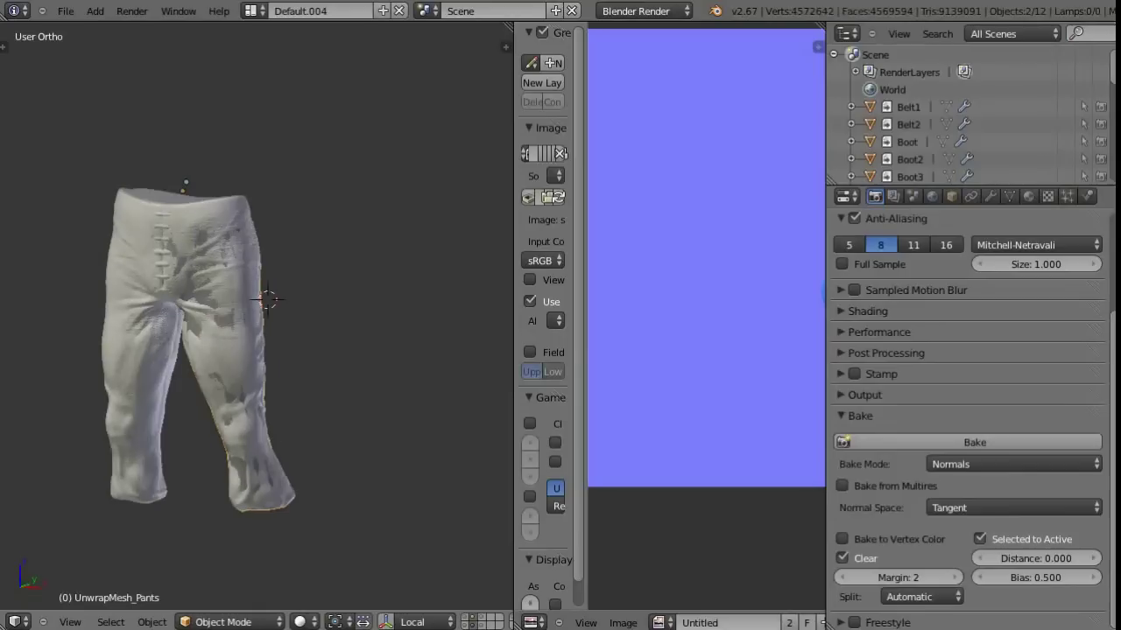
pyautogui.moveTo(513, 350); pyautogui.dragTo(362, 351)
pyautogui.scroll(-2, 639, 289)
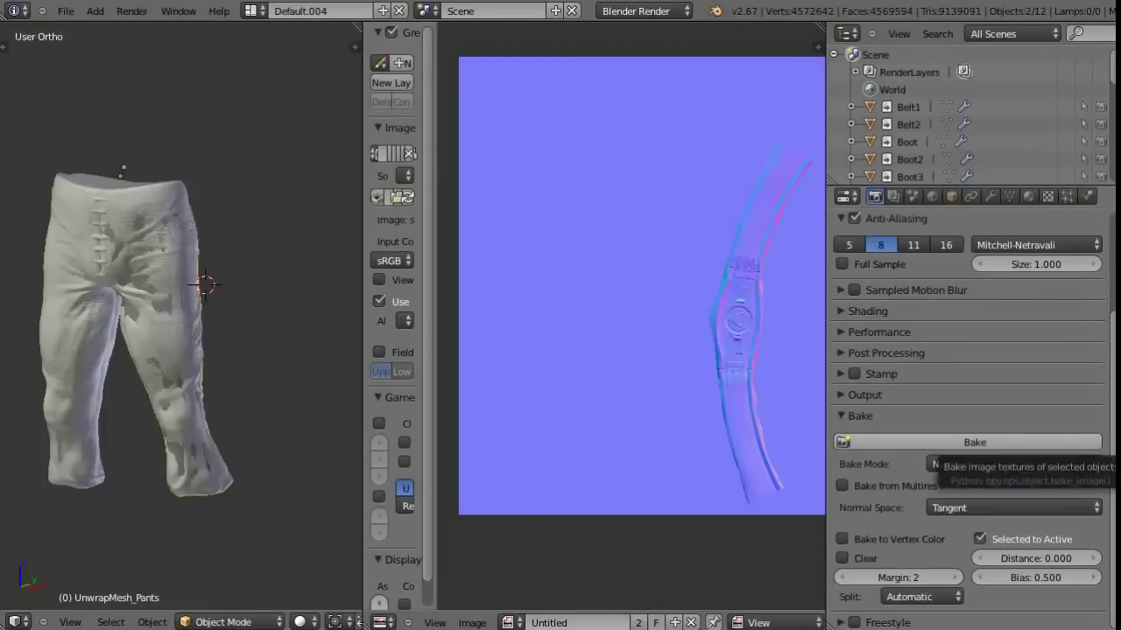
# Step: Bake the high-poly pants normals, then re-bake with the bias lowered to 0.200
pyautogui.click(974, 442)
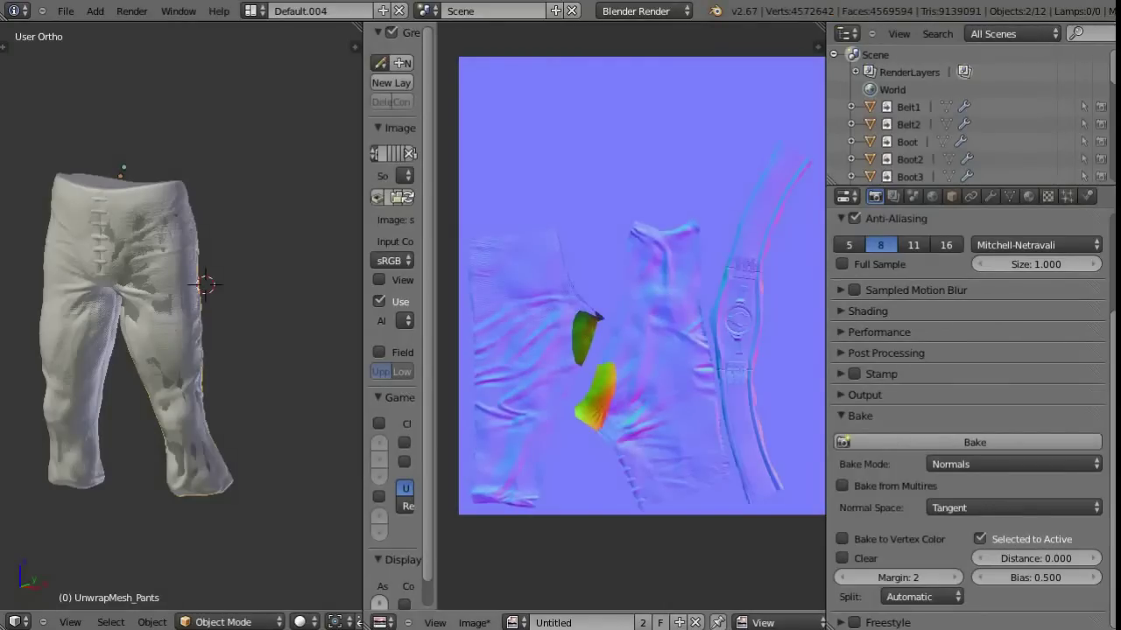
pyautogui.click(1036, 577)
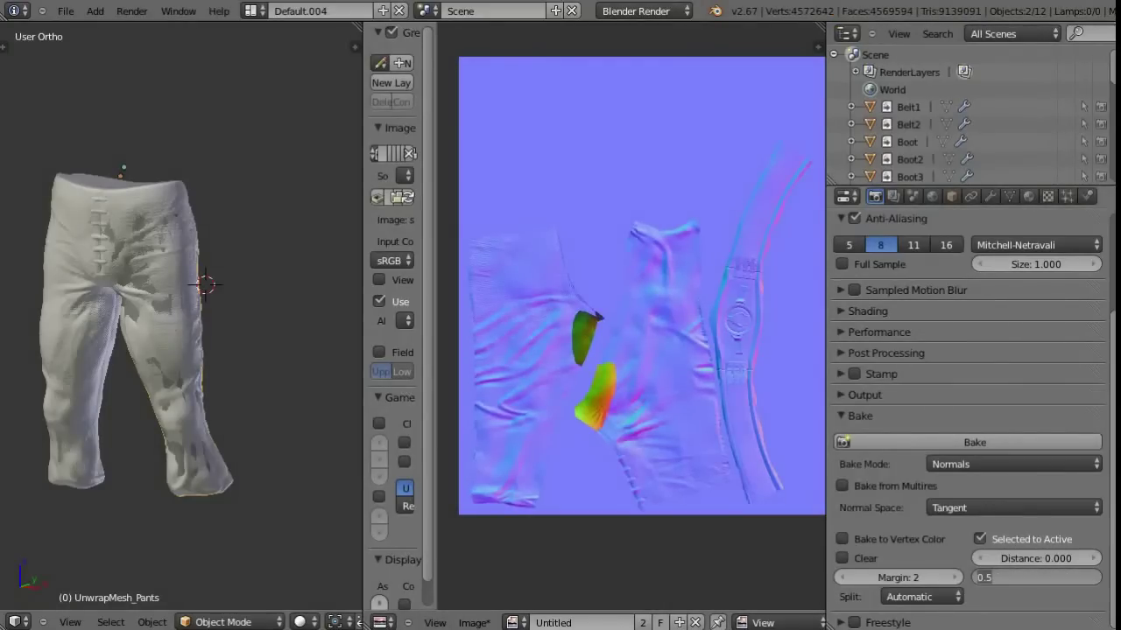
pyautogui.write('0.2')
pyautogui.press('Return')
pyautogui.click(974, 442)
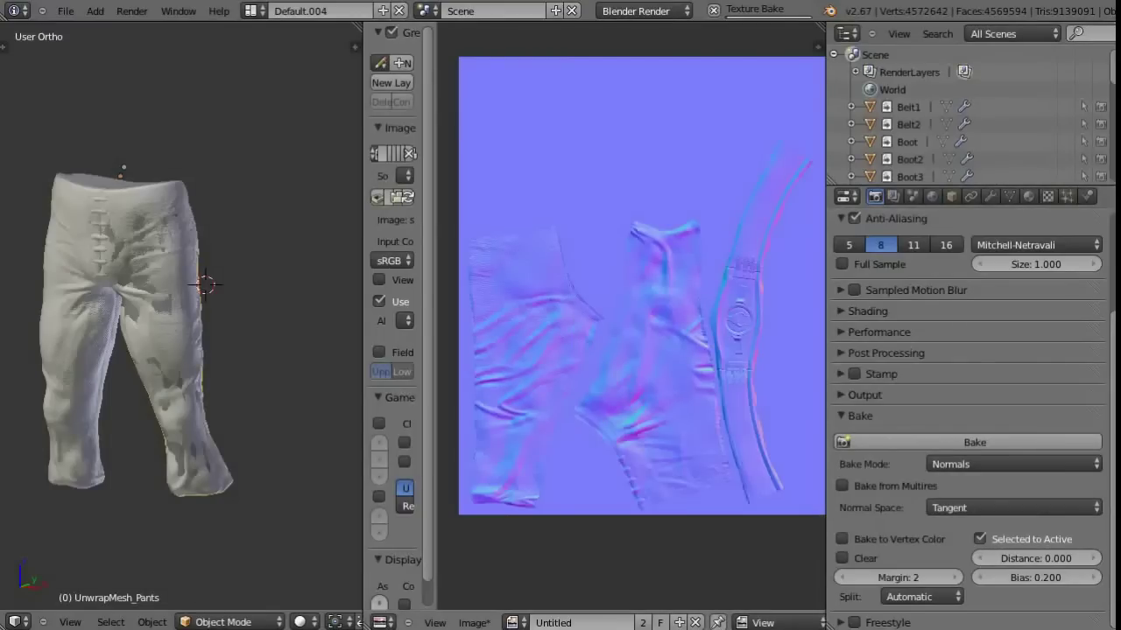
pyautogui.scroll(3, 630, 315)
pyautogui.scroll(3, 630, 315)
pyautogui.scroll(-2, 630, 315)
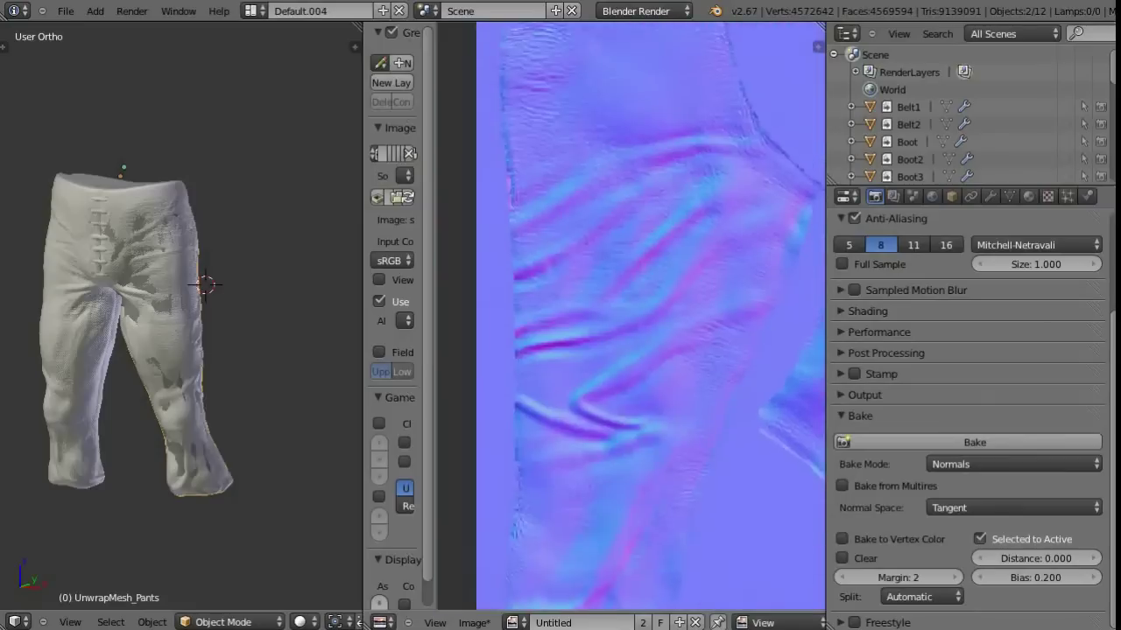
pyautogui.scroll(-2, 630, 315)
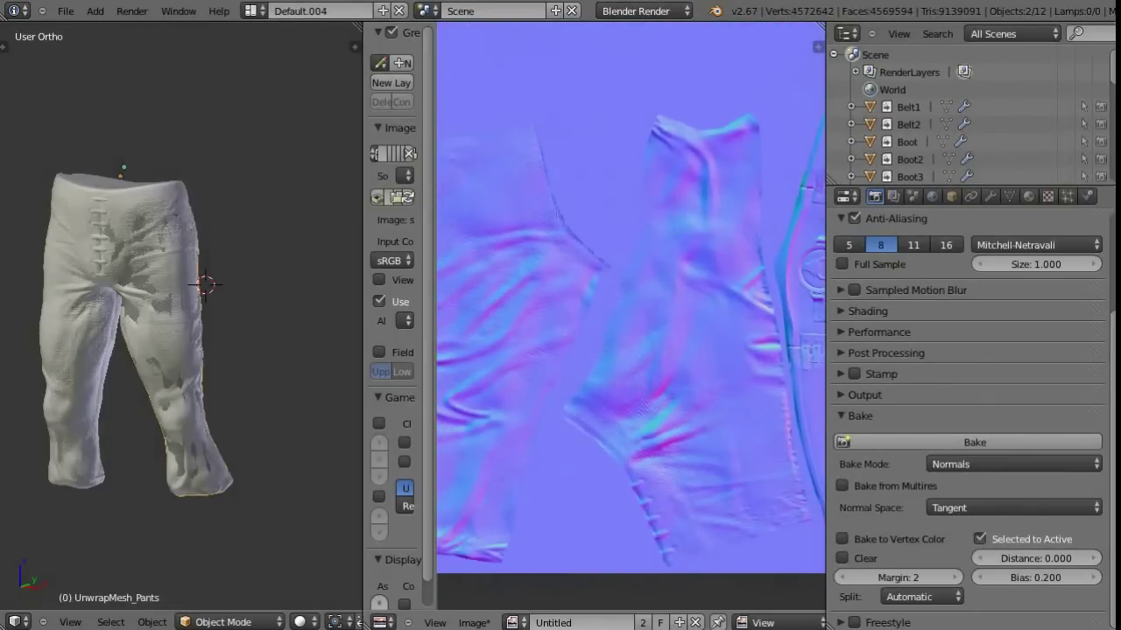
# Step: Save the bake over NM_Props_Warrior_01.png and check the pants UVs against it
pyautogui.click(474, 622)
pyautogui.click(490, 519)
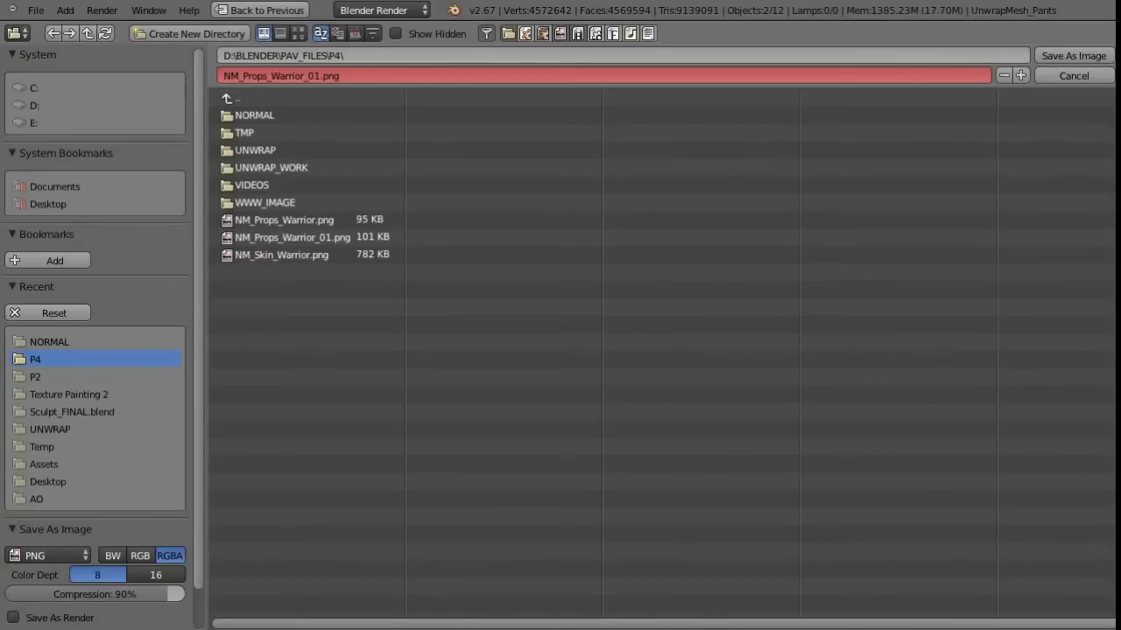
pyautogui.doubleClick(291, 237)
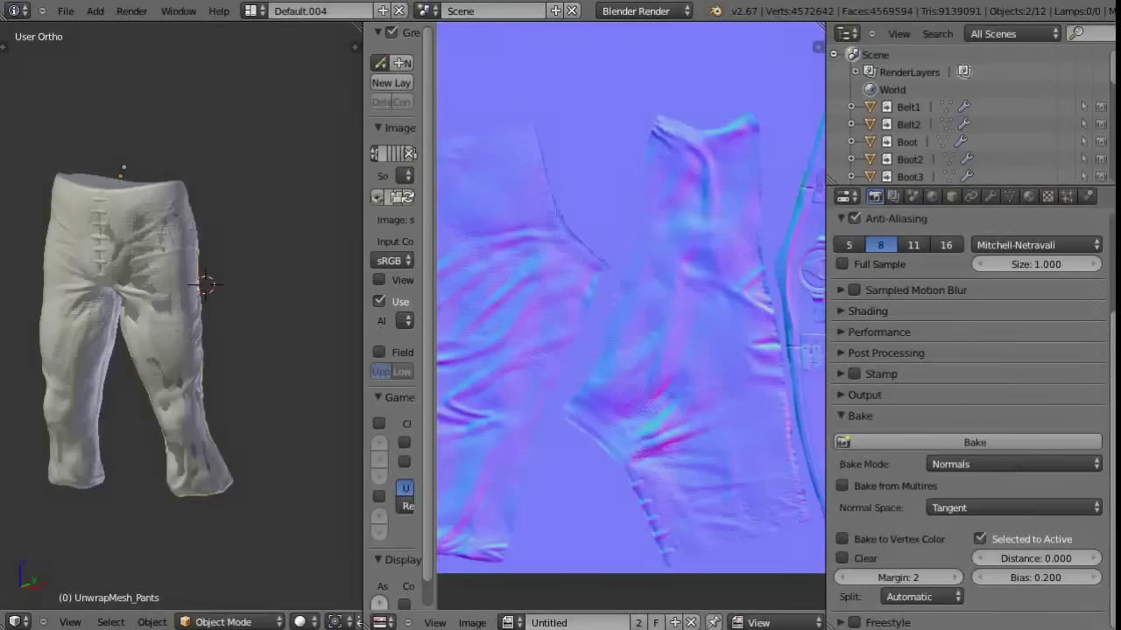
pyautogui.press('Tab')
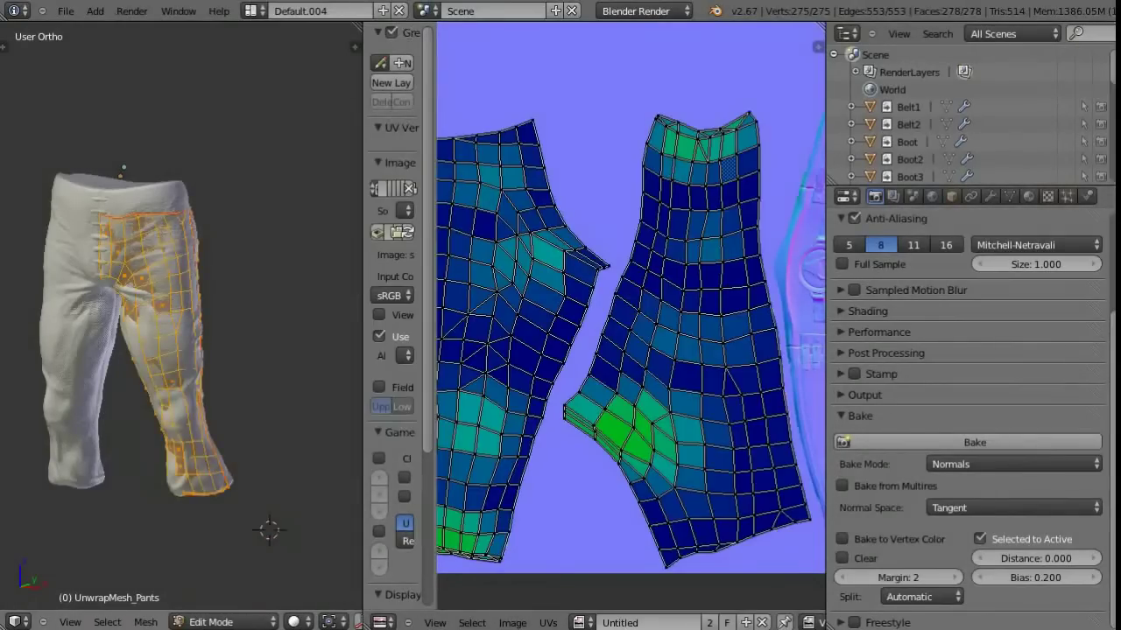
pyautogui.press('Tab')
pyautogui.moveTo(362, 351); pyautogui.dragTo(646, 350)
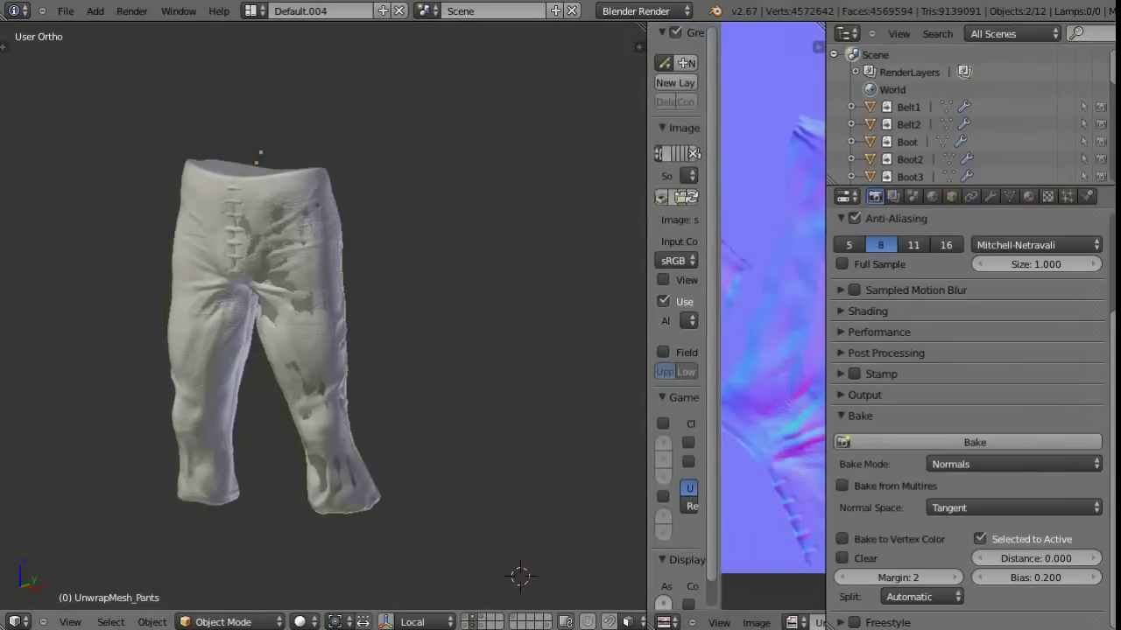
# Step: Assign Material_Props to the isolated low-poly pants mesh
pyautogui.press('KP_Divide')
pyautogui.click(1029, 197)
pyautogui.click(844, 310)
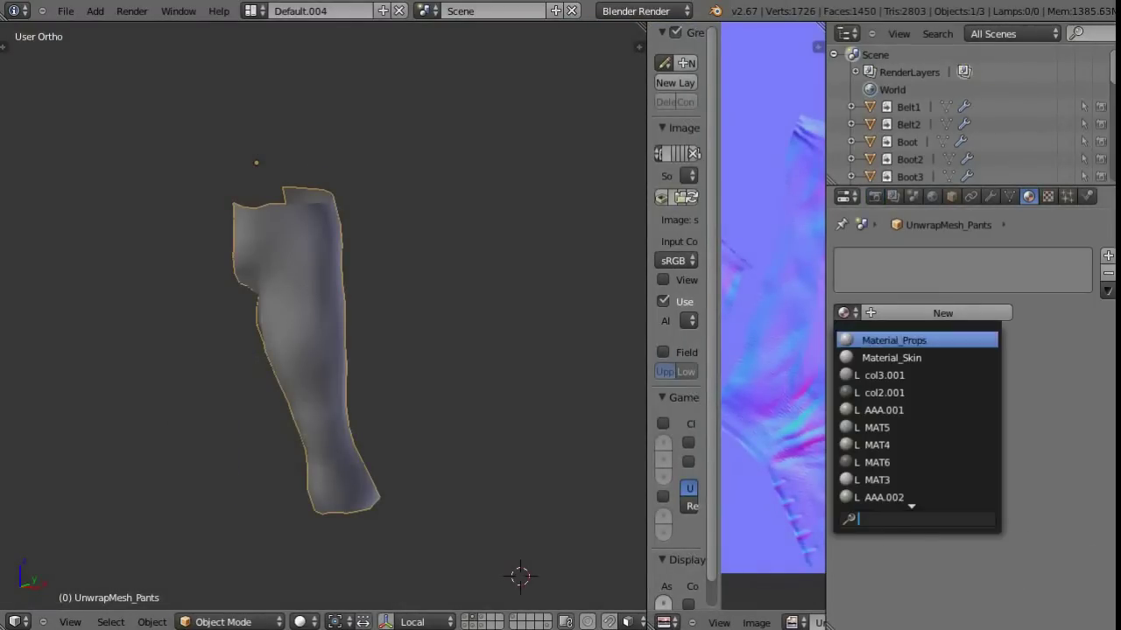
pyautogui.click(886, 338)
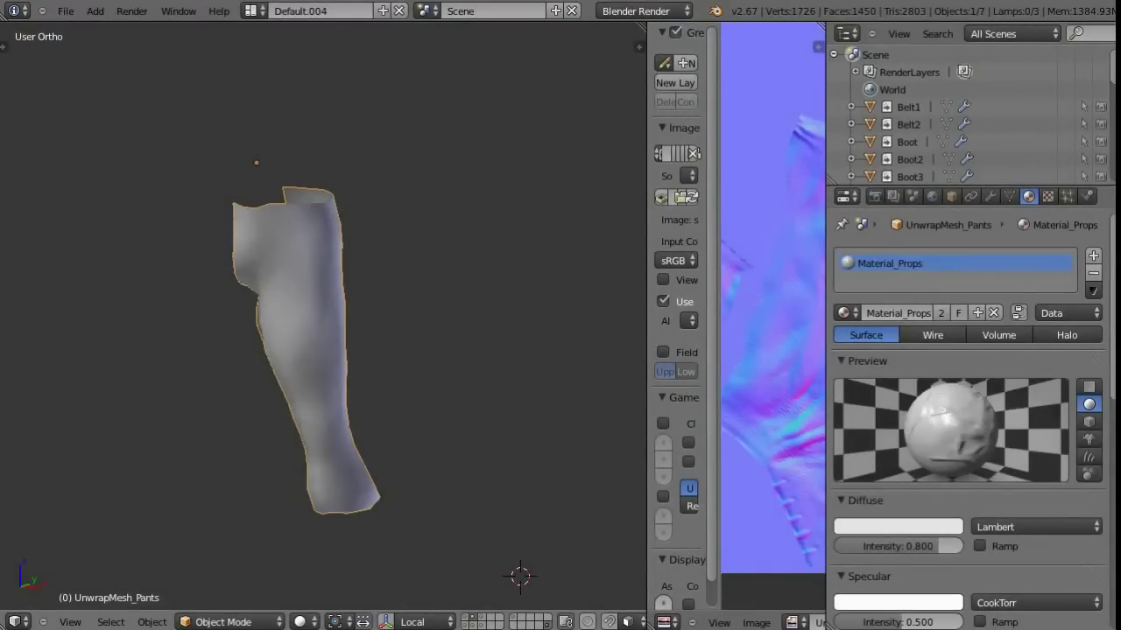
# Step: Isolate the pants with the belt and orbit around to inspect the baked cloth folds
pyautogui.press('KP_Divide')
pyautogui.keyDown('shift'); pyautogui.rightClick(254, 179); pyautogui.keyUp('shift')
pyautogui.press('KP_Divide')
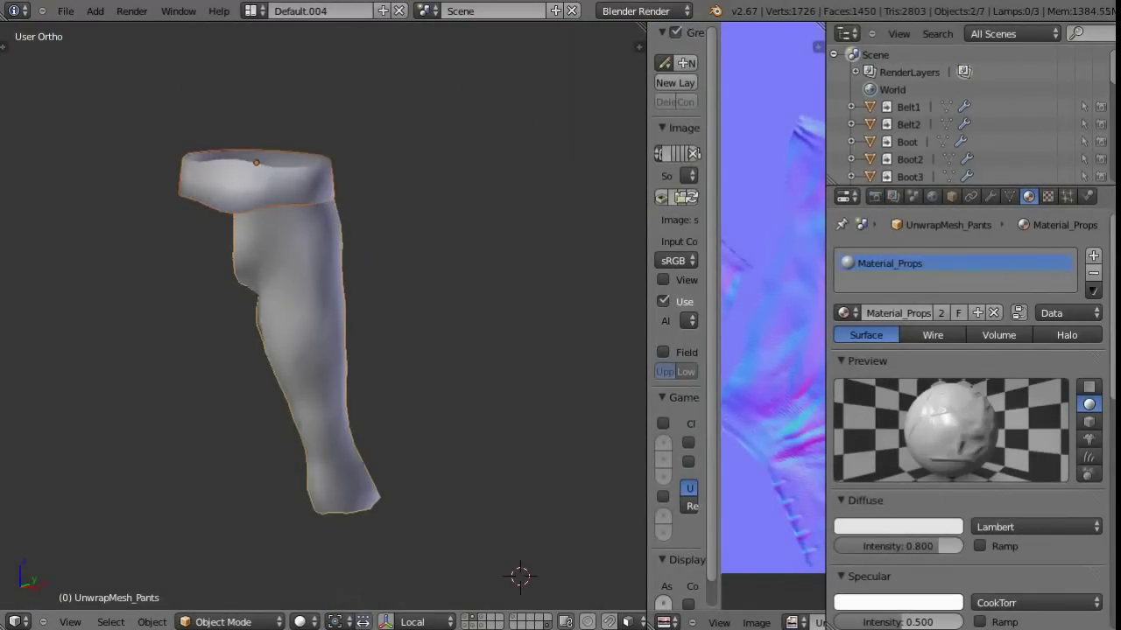
pyautogui.press('KP_Divide')
pyautogui.moveTo(324, 315)
pyautogui.mouseDown(button='middle')
pyautogui.moveTo(420, 315)
pyautogui.moveTo(420, 555)
pyautogui.moveTo(495, 604)
pyautogui.moveTo(420, 604)
pyautogui.mouseUp(button='middle')
pyautogui.scroll(4, 324, 315)
pyautogui.keyDown('shift'); pyautogui.moveTo(324, 262); pyautogui.dragTo(323, 219, button='middle'); pyautogui.keyUp('shift')
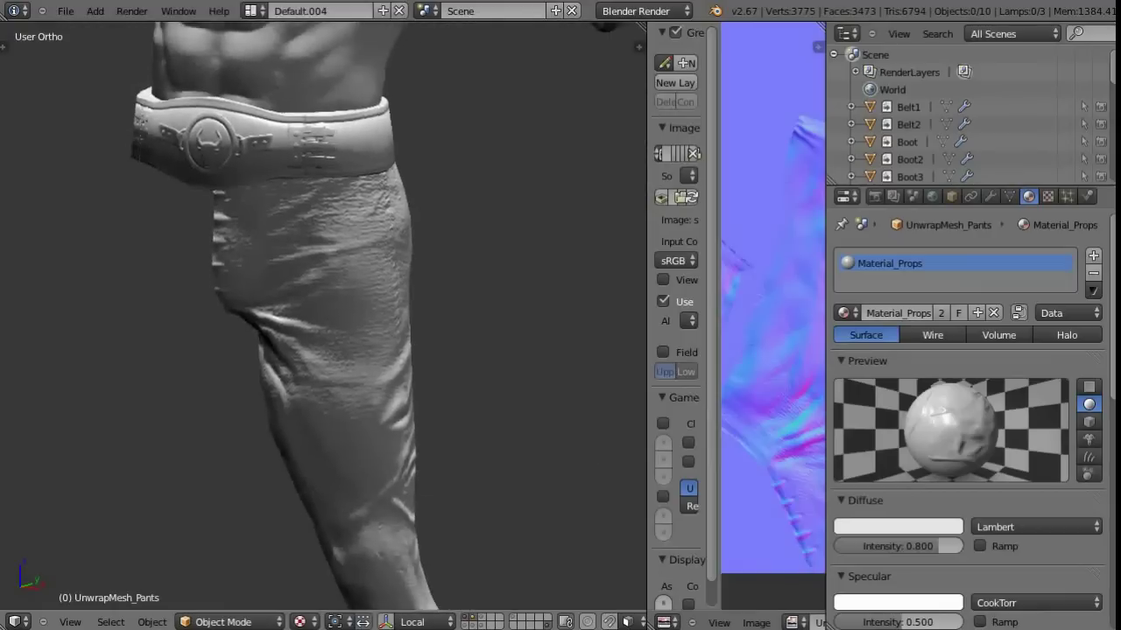
pyautogui.scroll(2, 324, 315)
pyautogui.scroll(-3, 324, 315)
pyautogui.moveTo(324, 315); pyautogui.dragTo(412, 316, button='middle')
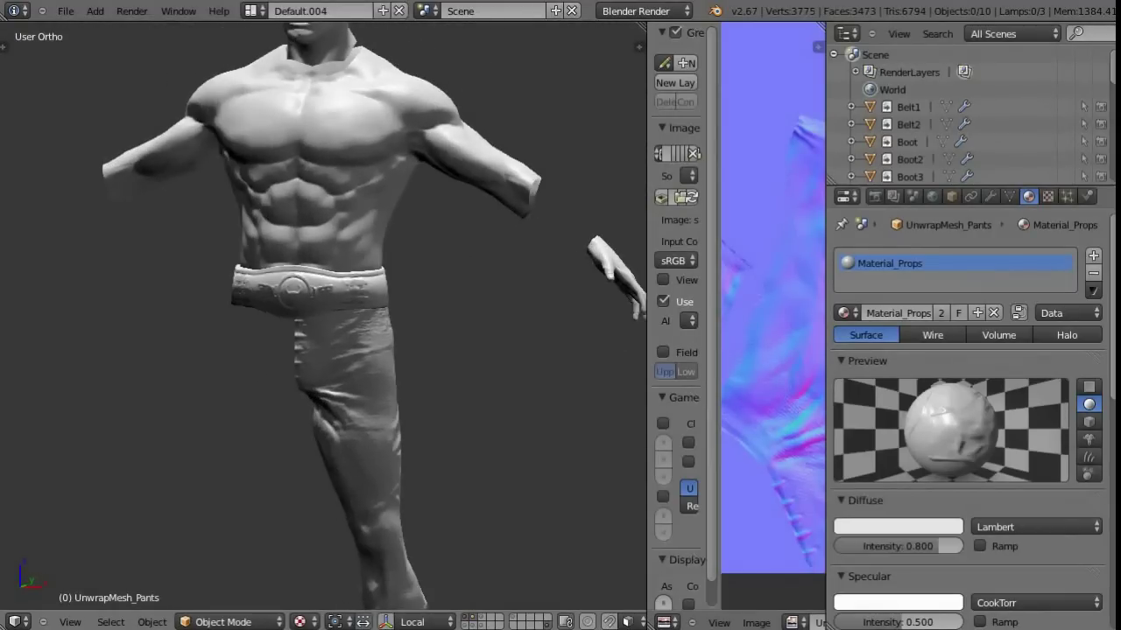
# Step: Switch to Solid shading, show the high-poly layer and select all prop sculpts
pyautogui.hotkey('alt', 'z')
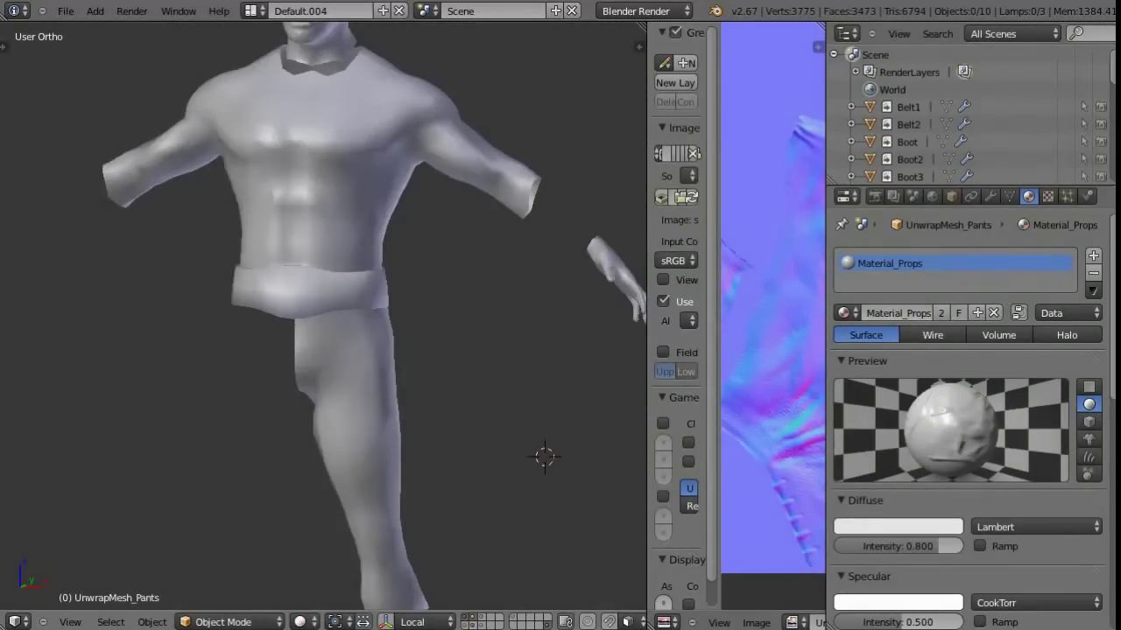
pyautogui.press('2')
pyautogui.hotkey('shift', '3')
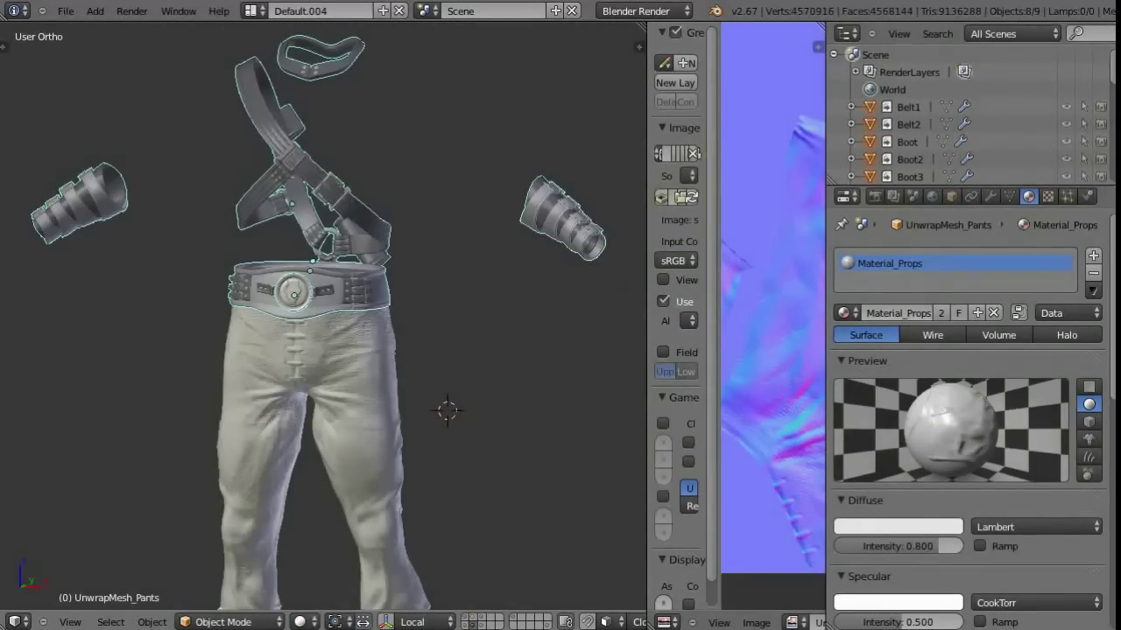
# Step: Select the necklace, switch to the low-poly props and separate the necklace ring
pyautogui.rightClick(320, 54)
pyautogui.keyDown('shift'); pyautogui.moveTo(320, 55); pyautogui.dragTo(337, 225, button='middle'); pyautogui.keyUp('shift')
pyautogui.hotkey('ctrl', 'z')
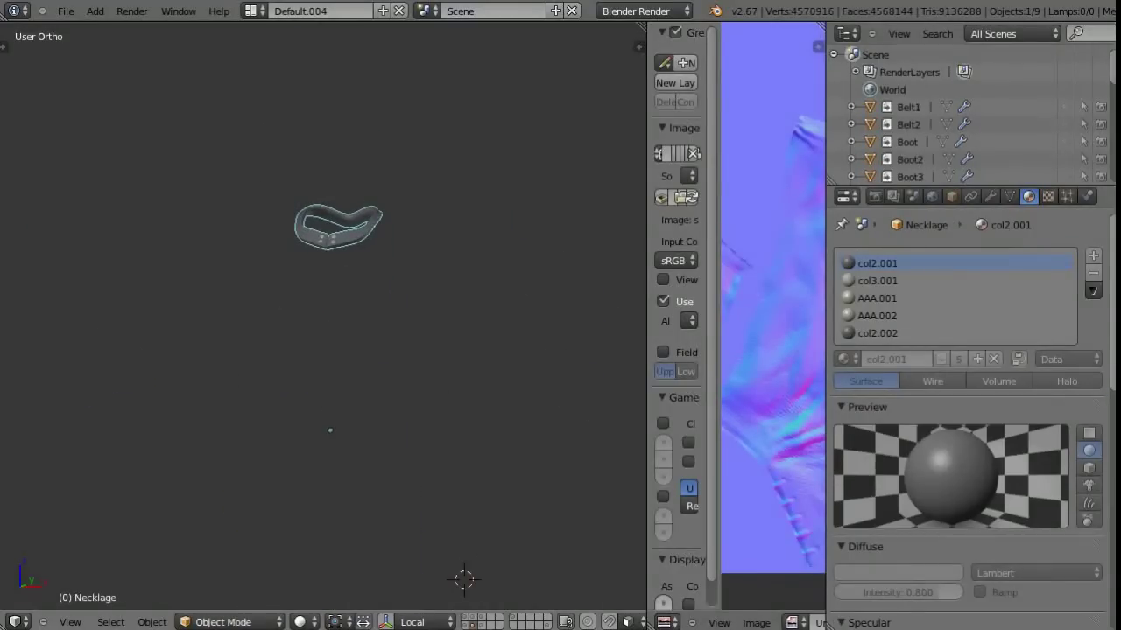
pyautogui.hotkey('ctrl', 'z')
pyautogui.hotkey('ctrl', 'z')
pyautogui.hotkey('ctrl', 'z')
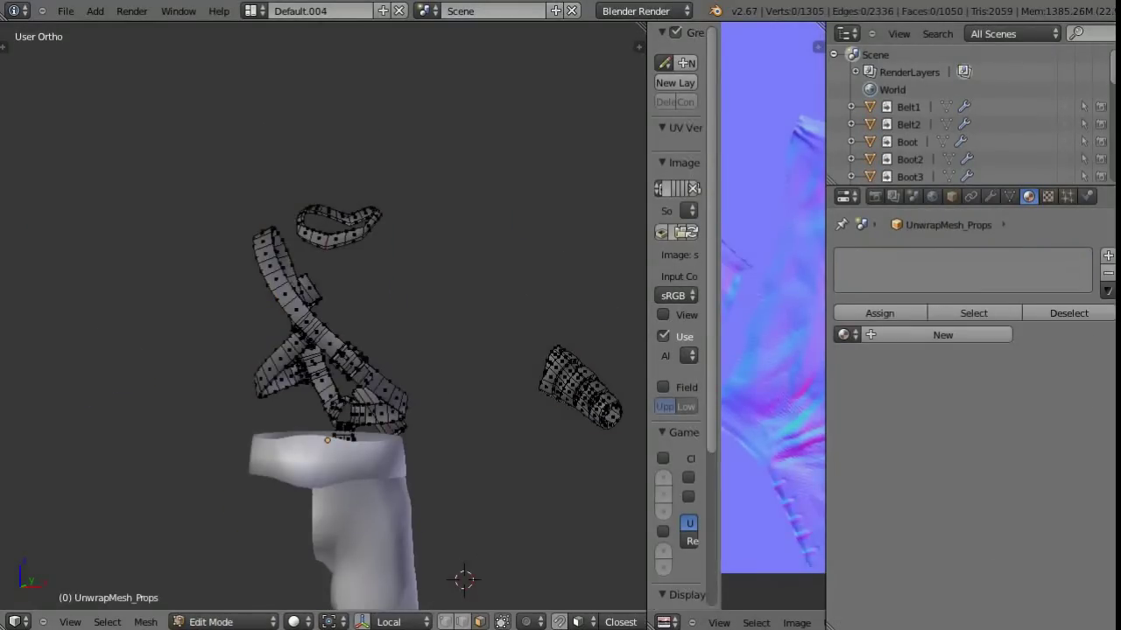
pyautogui.press('l')
pyautogui.press('p')
pyautogui.press('Return')
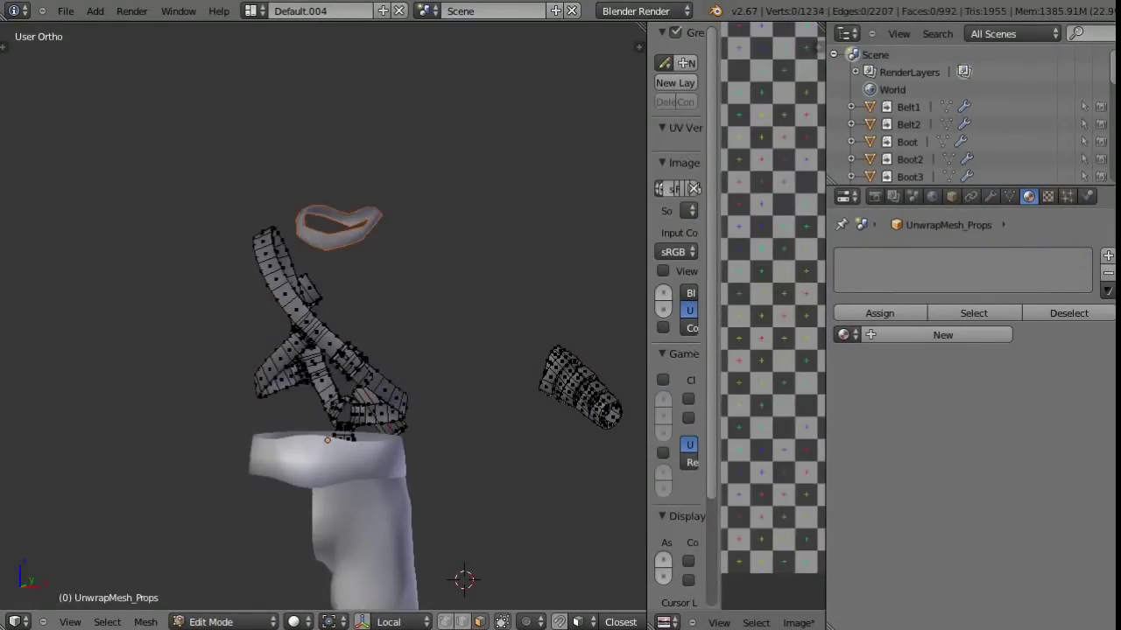
# Step: Rename the separated ring to UnwrapMesh_Props_Necklage and enter Edit Mode on it
pyautogui.press('n')
pyautogui.press('Tab')
pyautogui.doubleClick(519, 318)
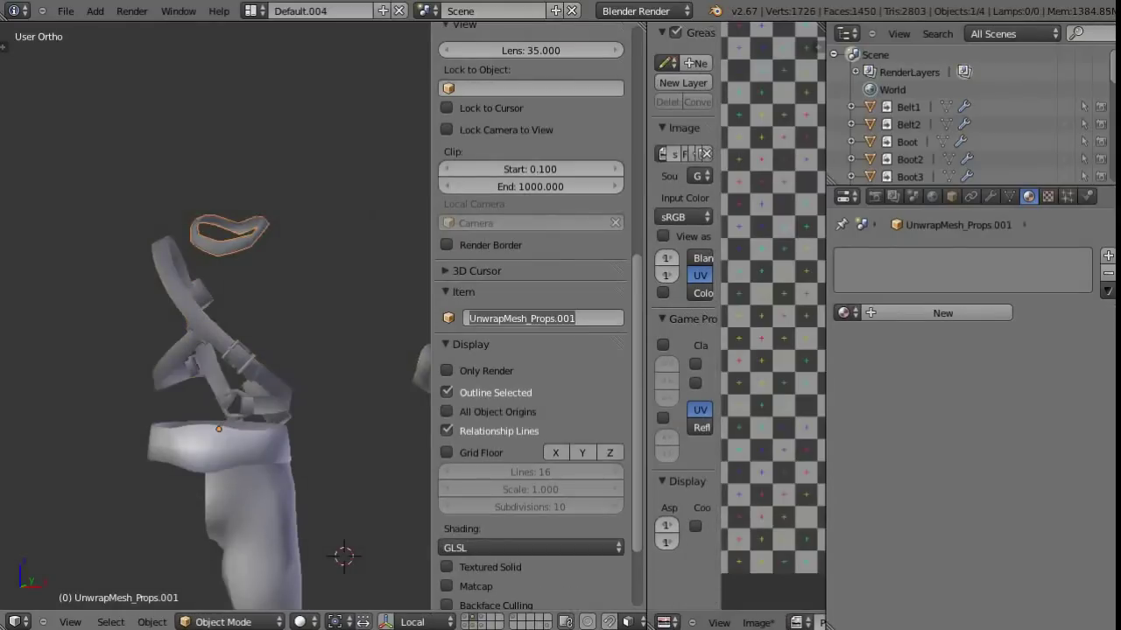
pyautogui.press('BackSpace')
pyautogui.write('_Necklas')
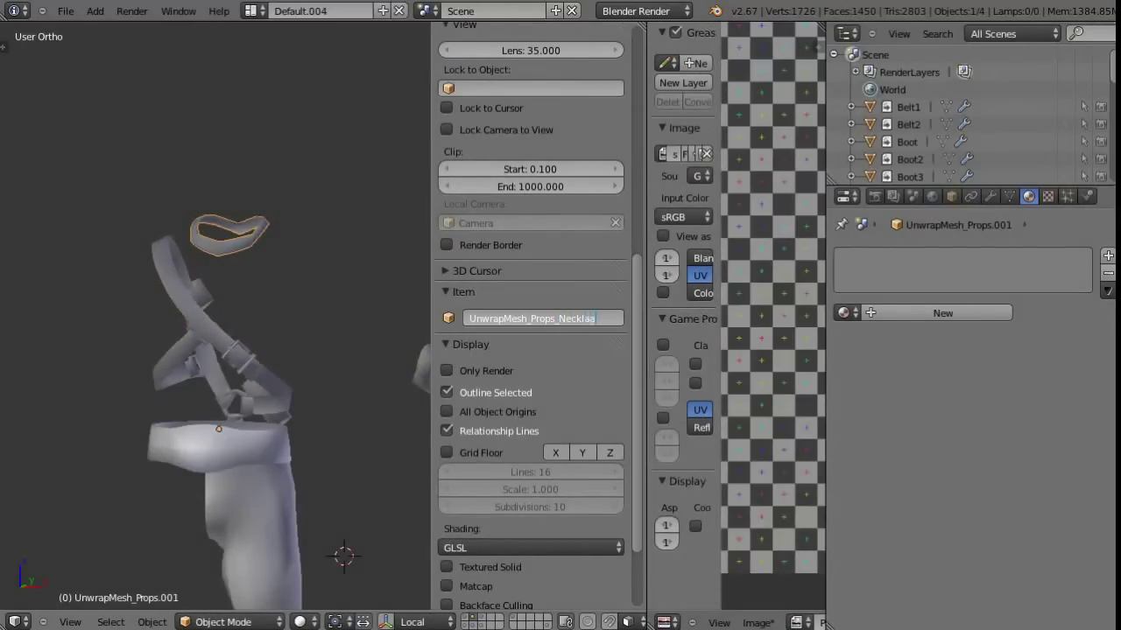
pyautogui.write('e')
pyautogui.press('Return')
pyautogui.press('n')
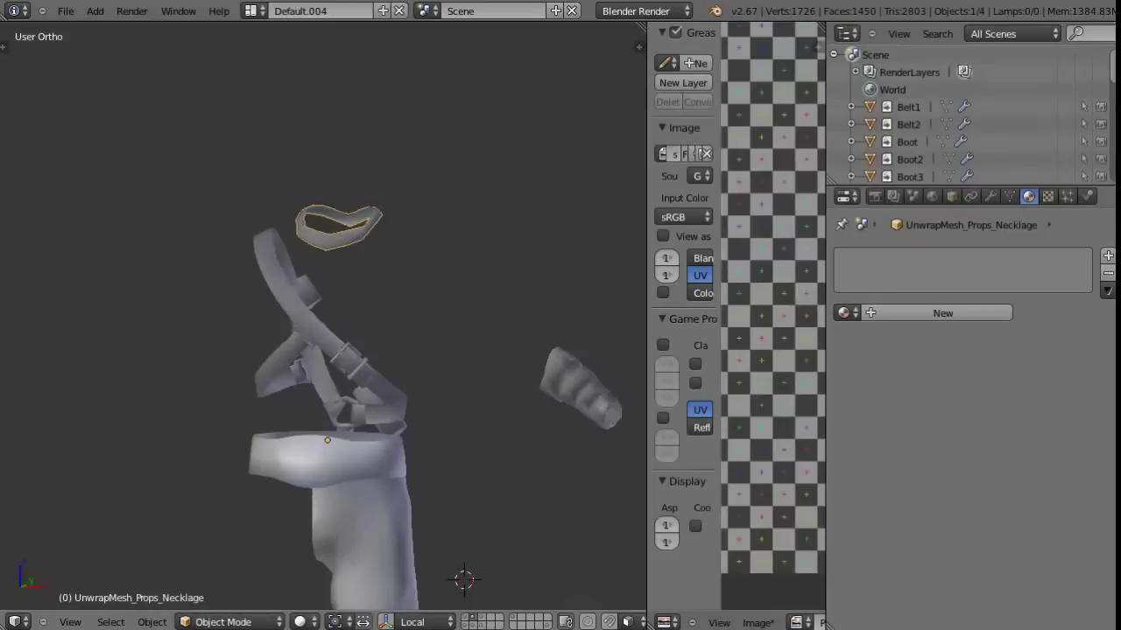
pyautogui.scroll(3, 322, 315)
pyautogui.press('Tab')
# Step: Load NM_Props_Warrior_01.png from the recent P4 folder into the image editor for the necklace
pyautogui.moveTo(648, 351); pyautogui.dragTo(375, 351)
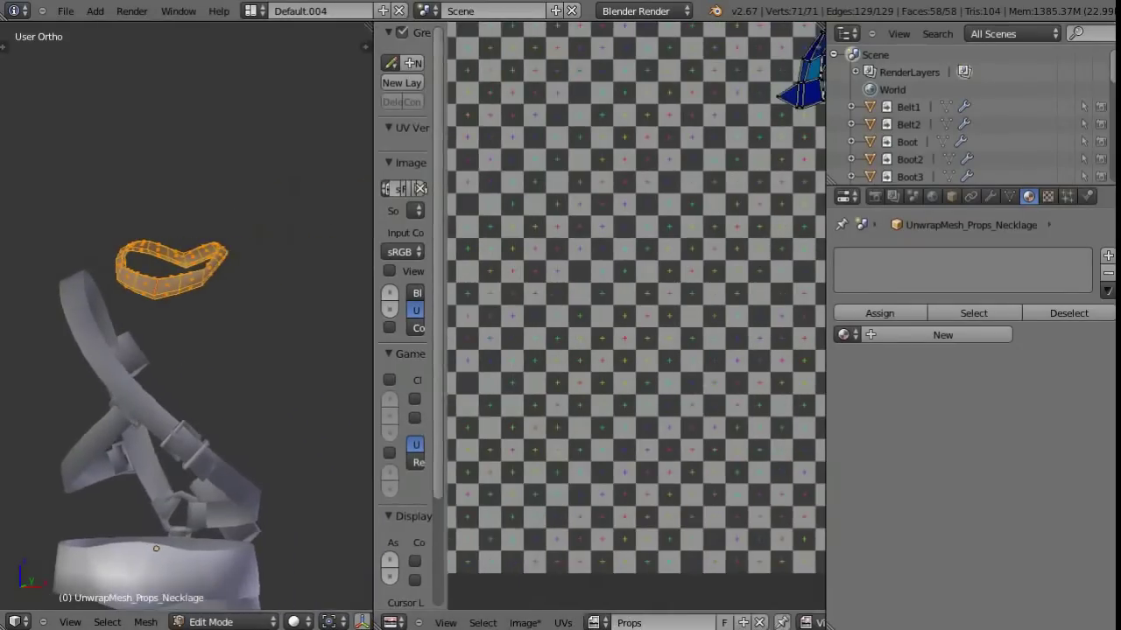
pyautogui.click(562, 623)
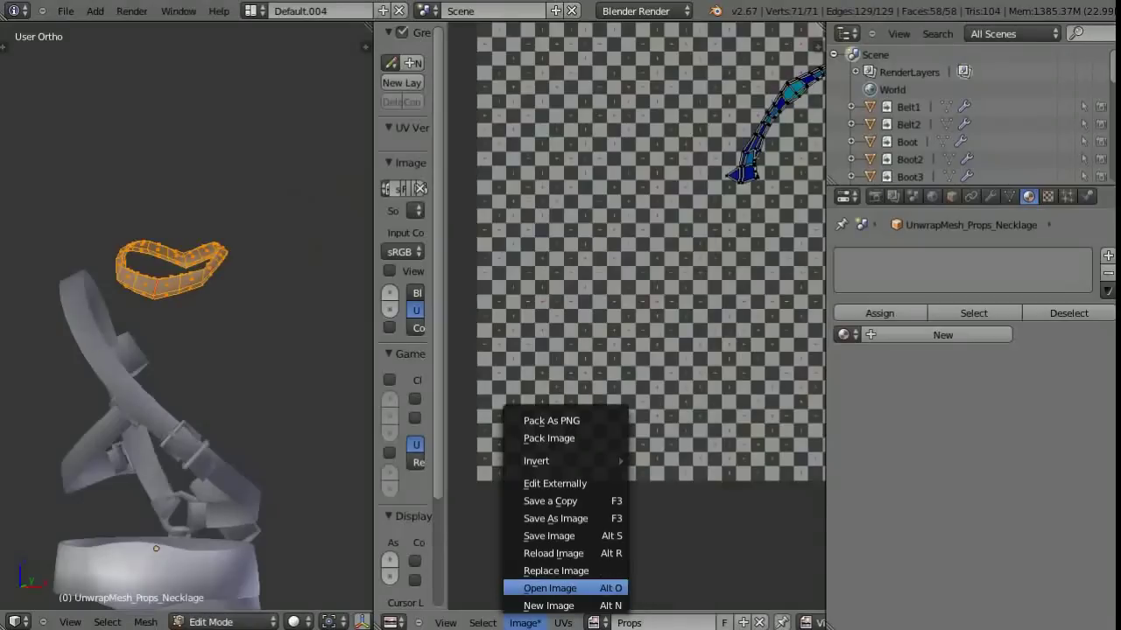
pyautogui.click(547, 590)
pyautogui.click(35, 359)
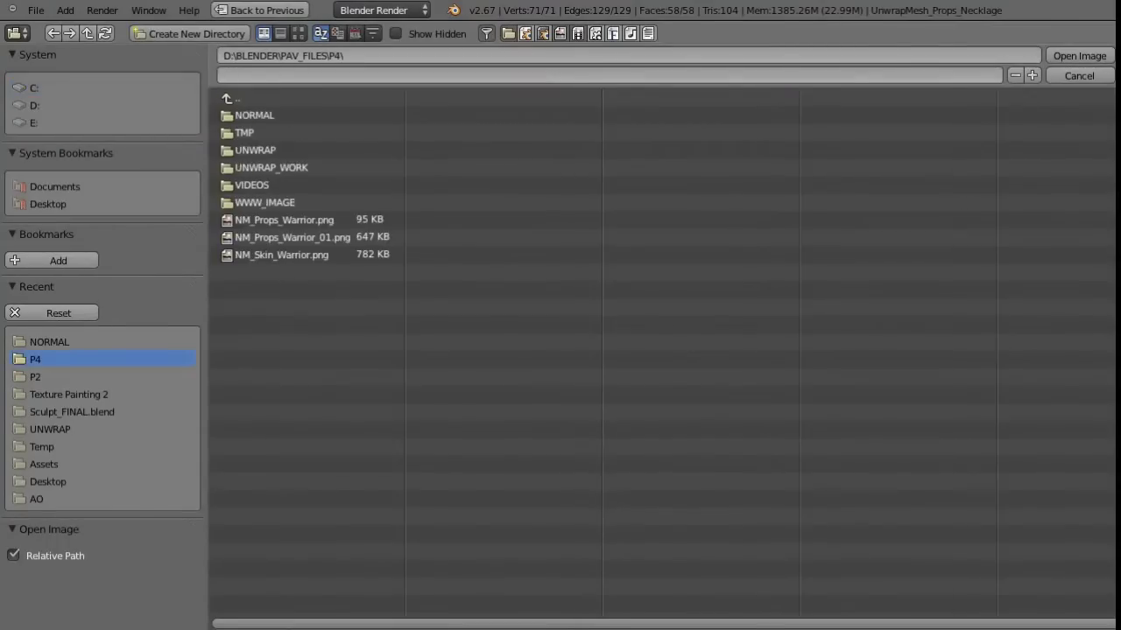
pyautogui.click(280, 237)
pyautogui.click(1079, 55)
pyautogui.scroll(-1, 637, 350)
pyautogui.press('Tab')
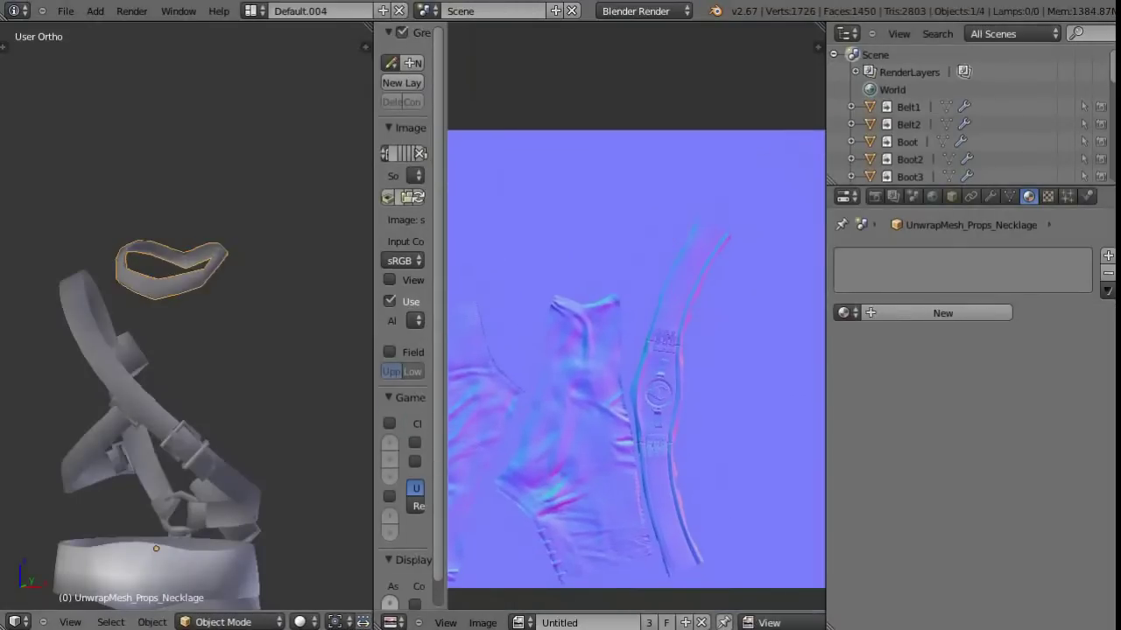
pyautogui.press('Tab')
pyautogui.press('Tab')
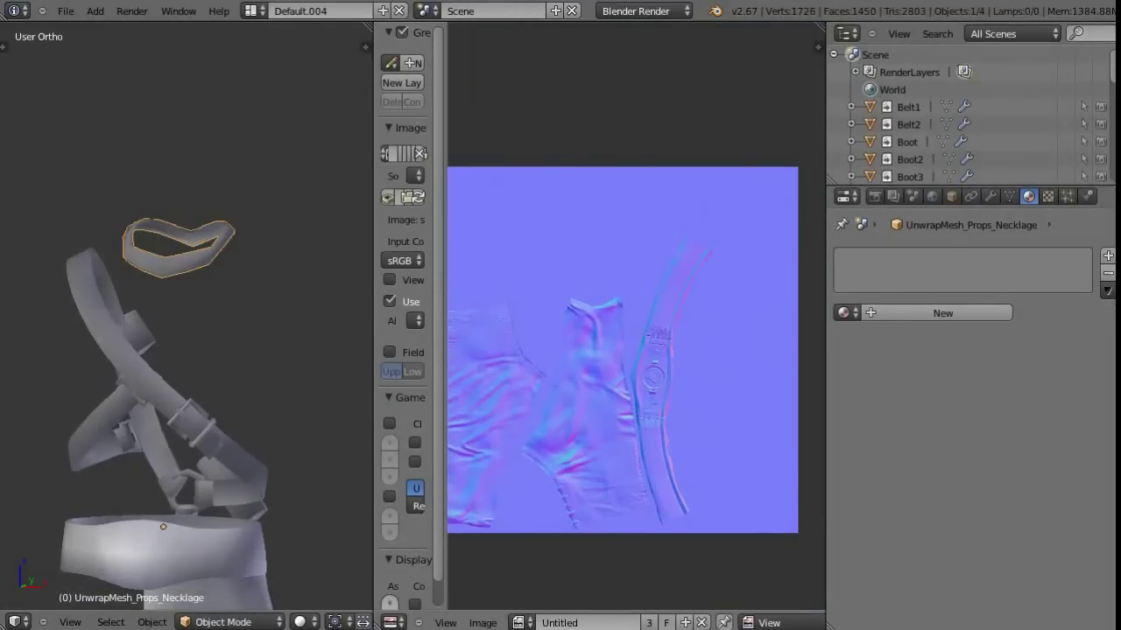
pyautogui.moveTo(374, 451); pyautogui.dragTo(524, 451)
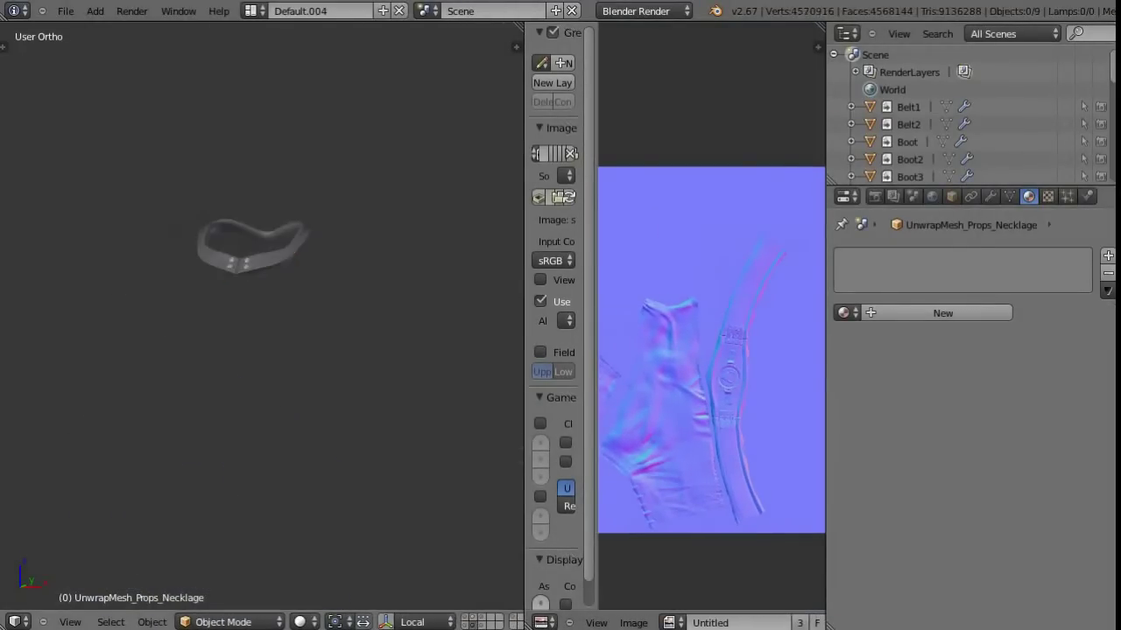
# Step: With the low-poly necklace active, bake its tangent normals at Bias 0.300 and inspect the result
pyautogui.keyDown('shift'); pyautogui.rightClick(238, 527); pyautogui.keyUp('shift')
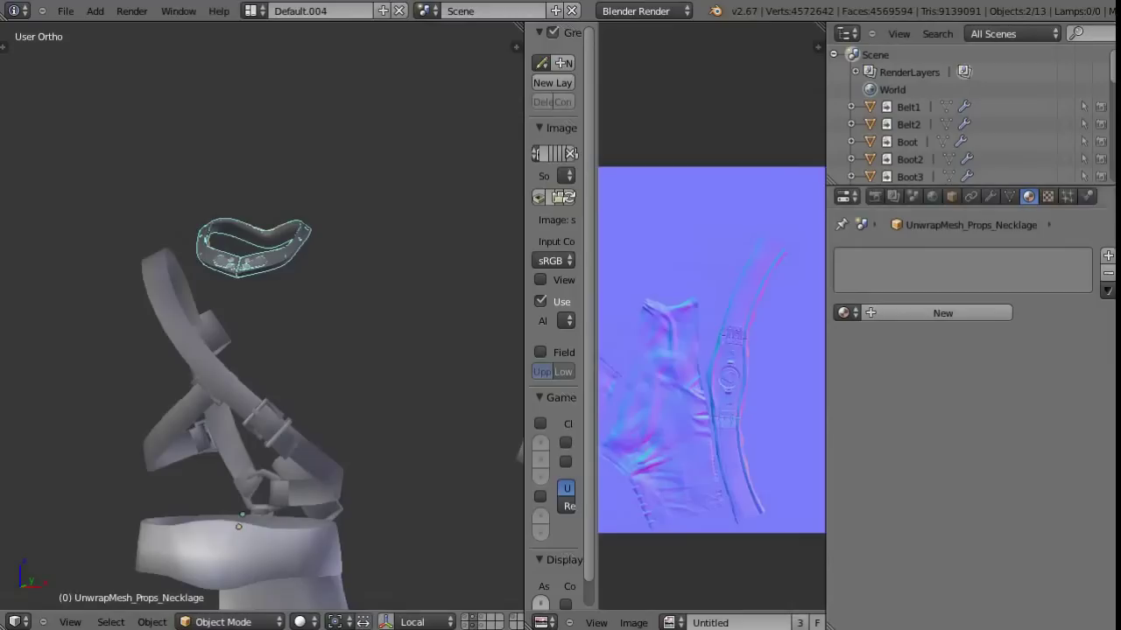
pyautogui.click(873, 196)
pyautogui.write('0.3')
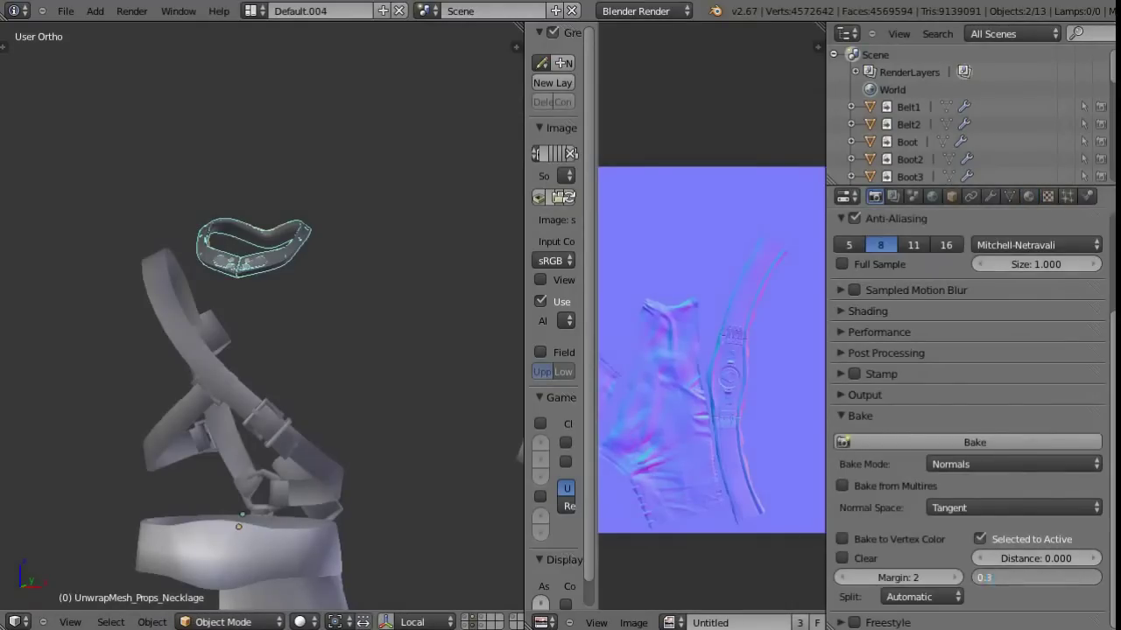
pyautogui.press('Return')
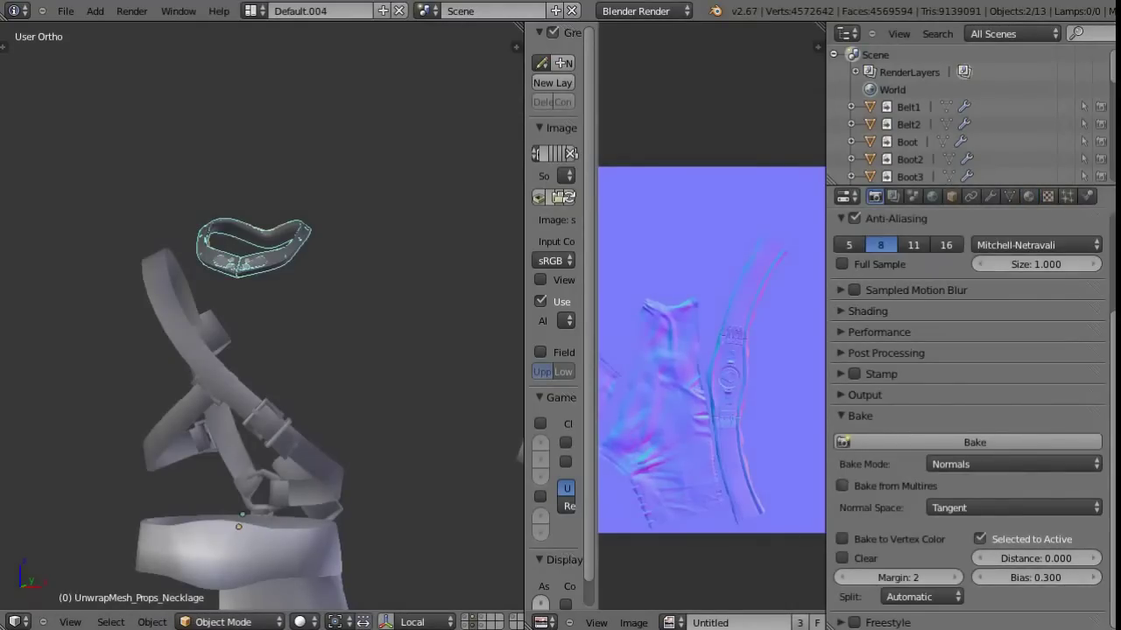
pyautogui.click(974, 442)
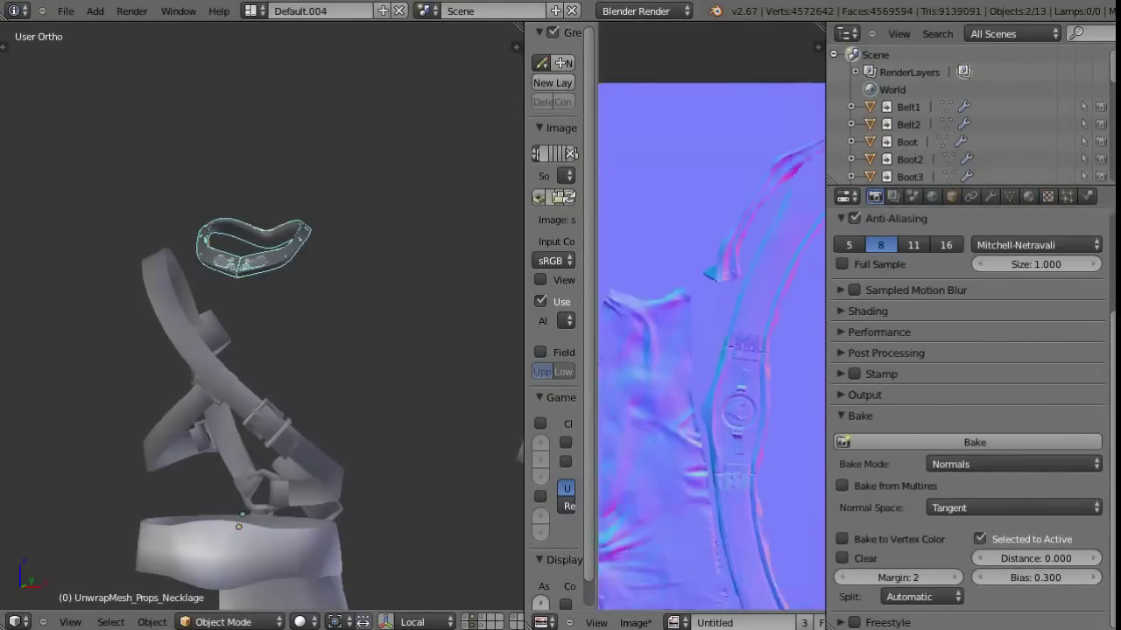
pyautogui.hotkey('ctrl', 'Up')
pyautogui.scroll(3, 561, 332)
pyautogui.scroll(-1, 560, 333)
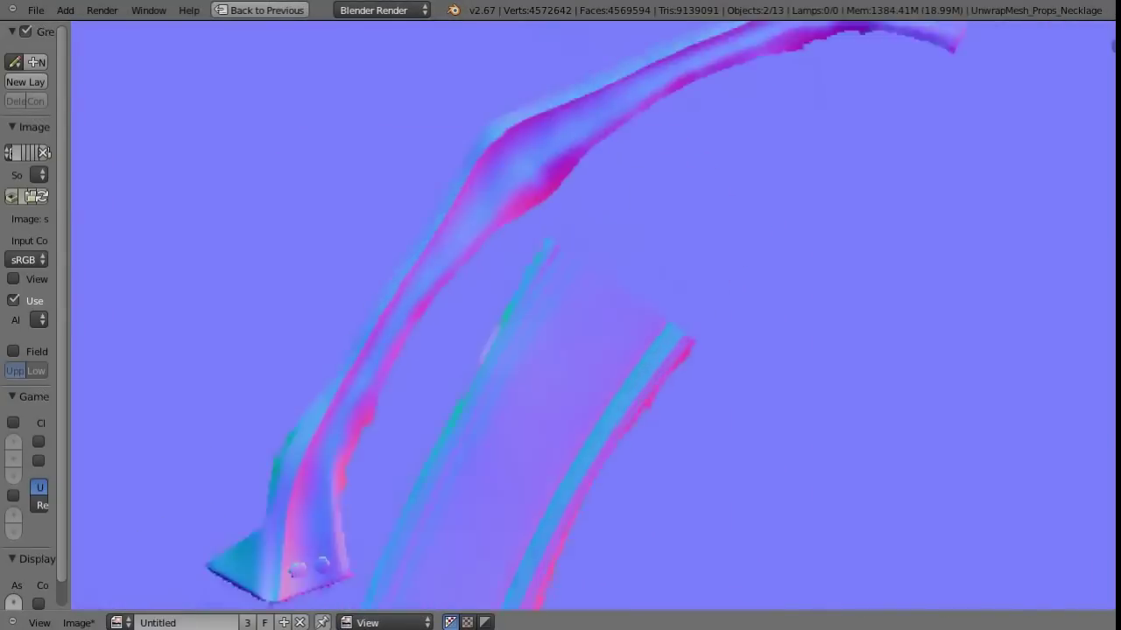
pyautogui.scroll(1, 561, 333)
pyautogui.scroll(-2, 560, 333)
pyautogui.hotkey('ctrl', 'Up')
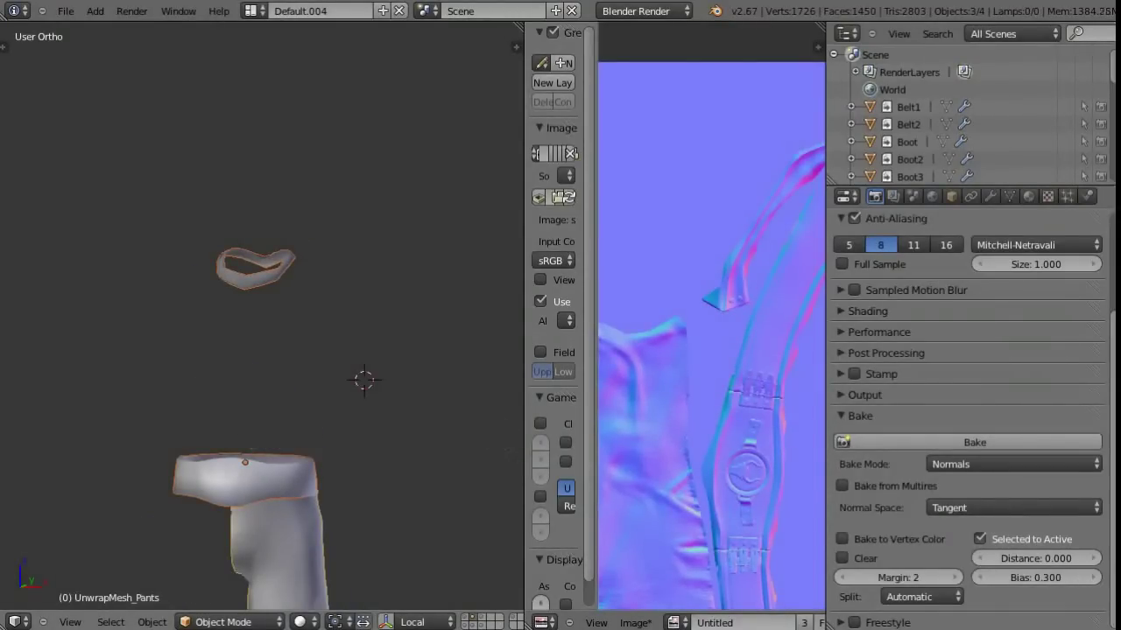
# Step: Unhide the body, select the low-poly necklace and assign it Material_Props
pyautogui.hotkey('alt', 'h')
pyautogui.hotkey('ctrl', 'Up')
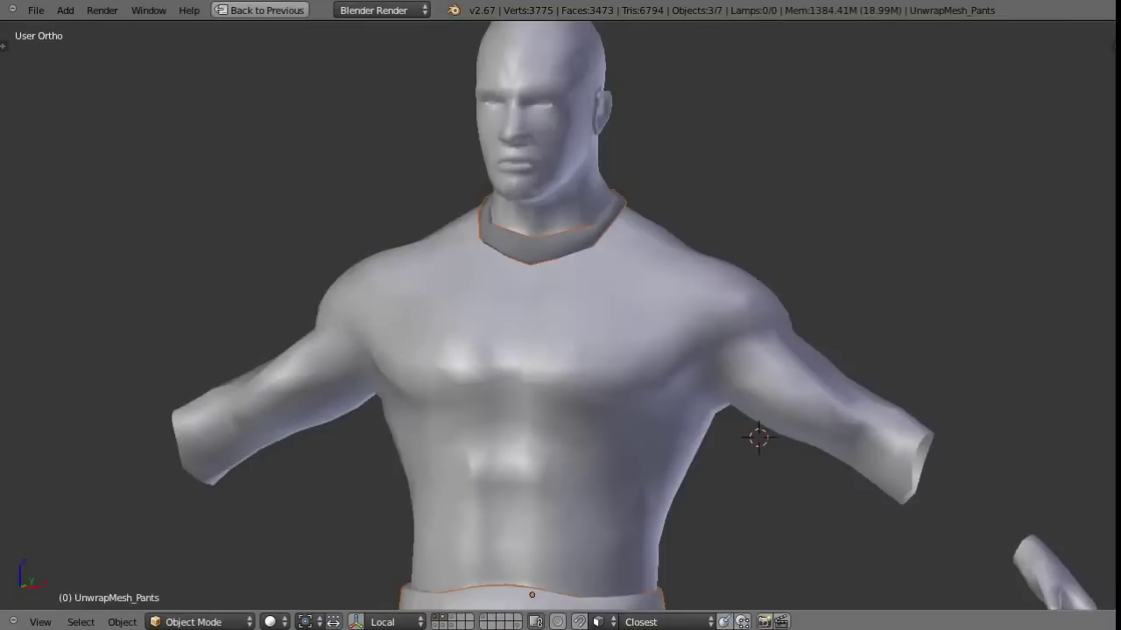
pyautogui.scroll(-2, 753, 433)
pyautogui.rightClick(552, 261)
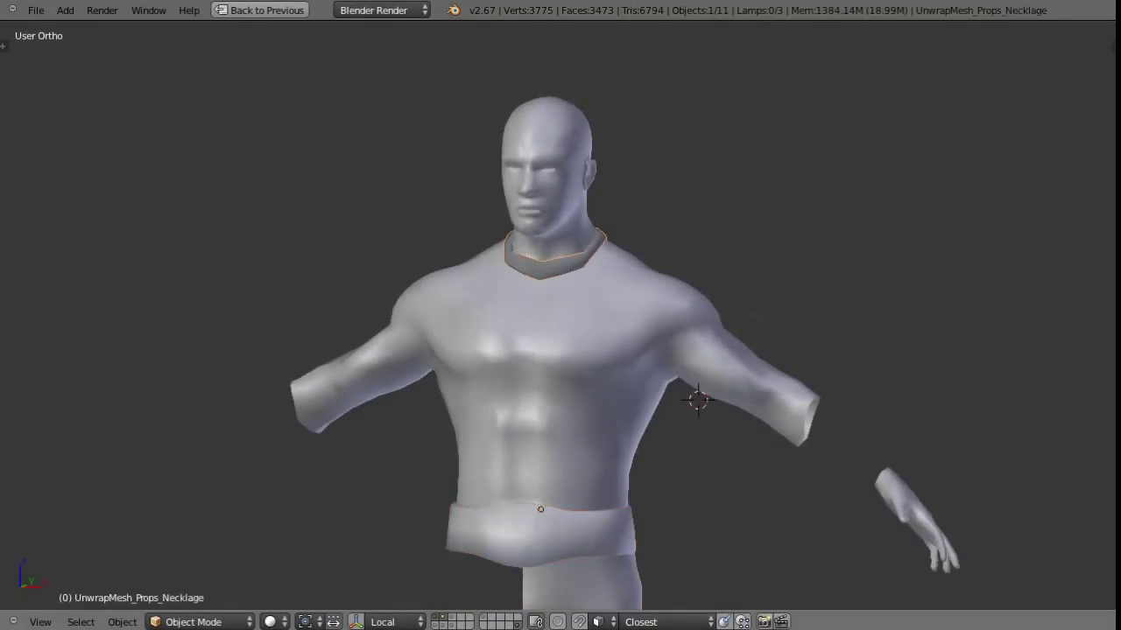
pyautogui.hotkey('ctrl', 'Up')
pyautogui.click(1028, 196)
pyautogui.click(846, 311)
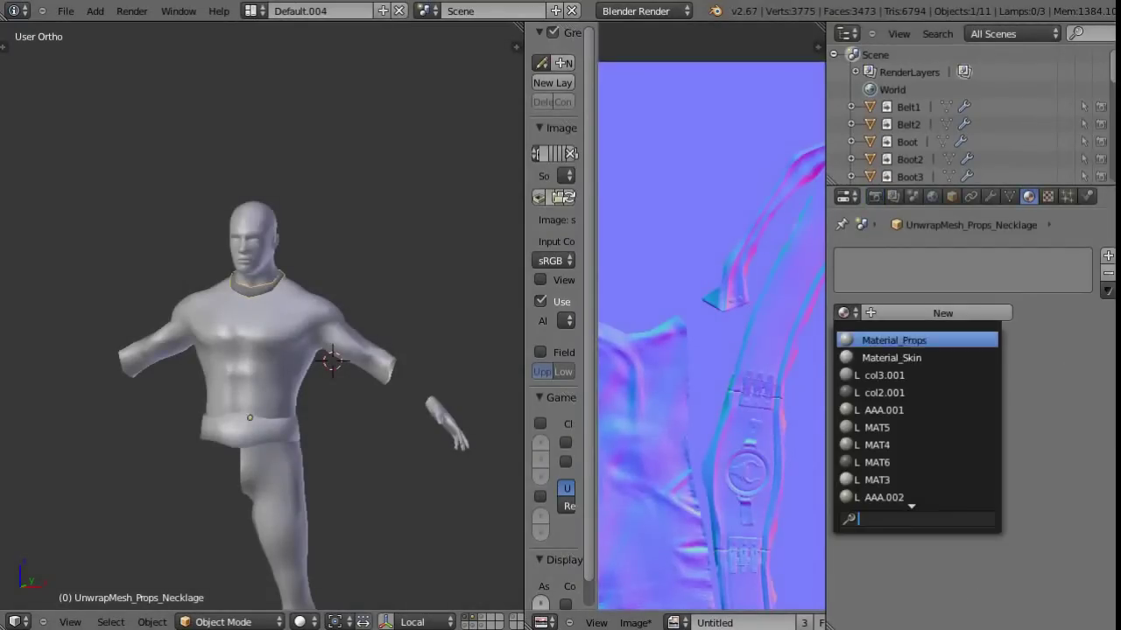
pyautogui.click(886, 333)
# Step: Inspect the necklace's normal-mapped detail up close, then return to Solid shading and show the props layer
pyautogui.scroll(3, 263, 350)
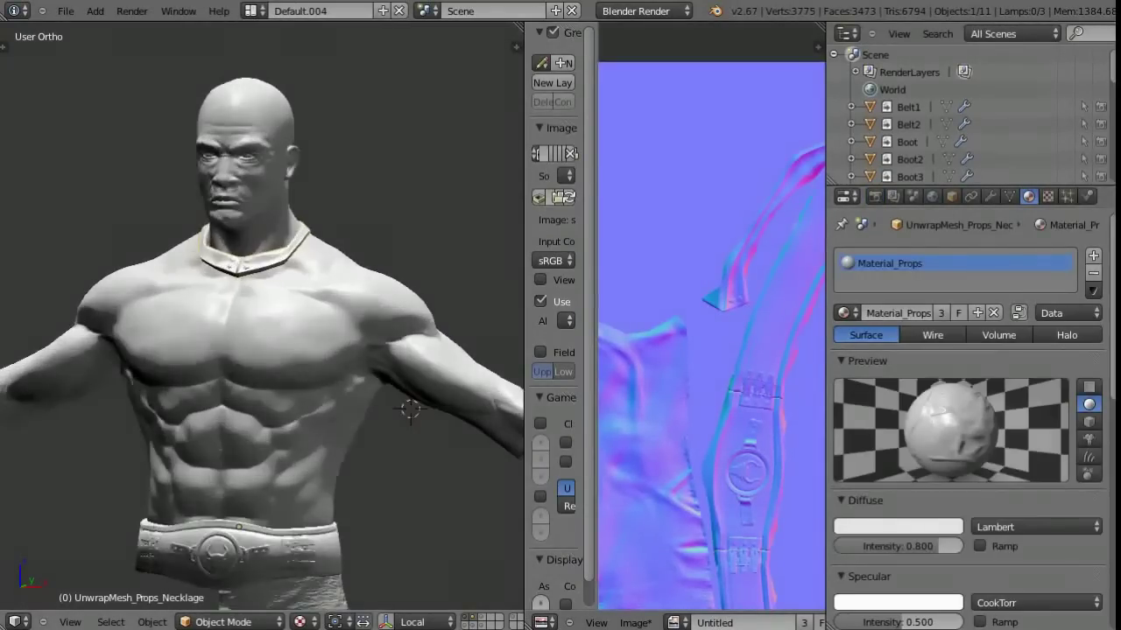
pyautogui.hotkey('ctrl', 'Up')
pyautogui.moveTo(560, 351); pyautogui.dragTo(1033, 350, button='middle')
pyautogui.scroll(-3, 560, 315)
pyautogui.scroll(-2, 561, 315)
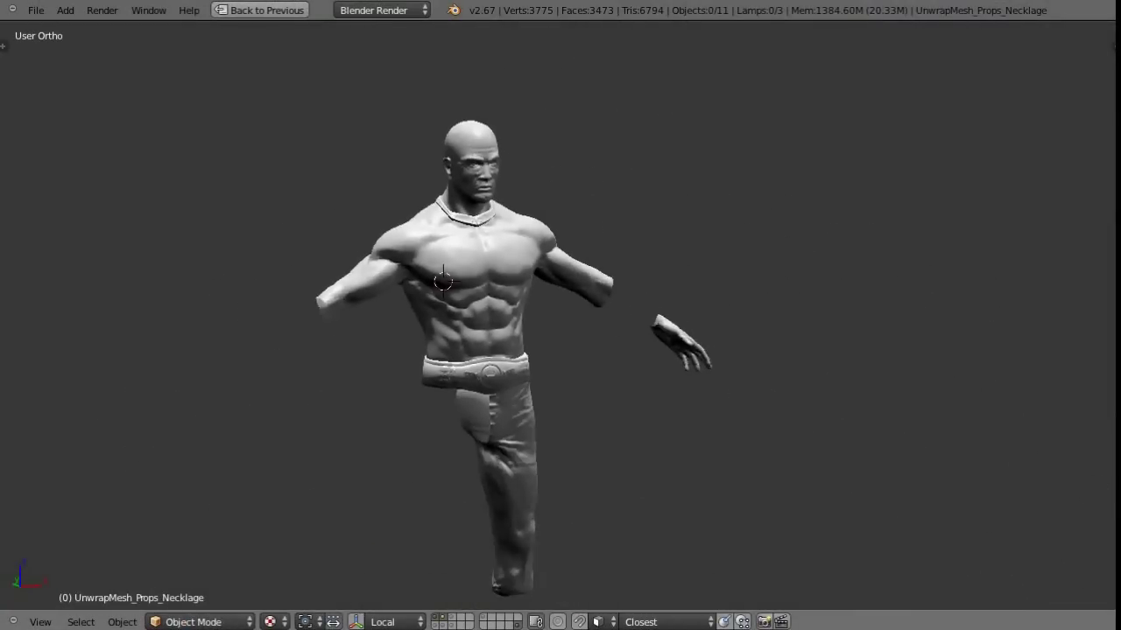
pyautogui.scroll(3, 561, 315)
pyautogui.scroll(1, 560, 315)
pyautogui.hotkey('ctrl', 'Up')
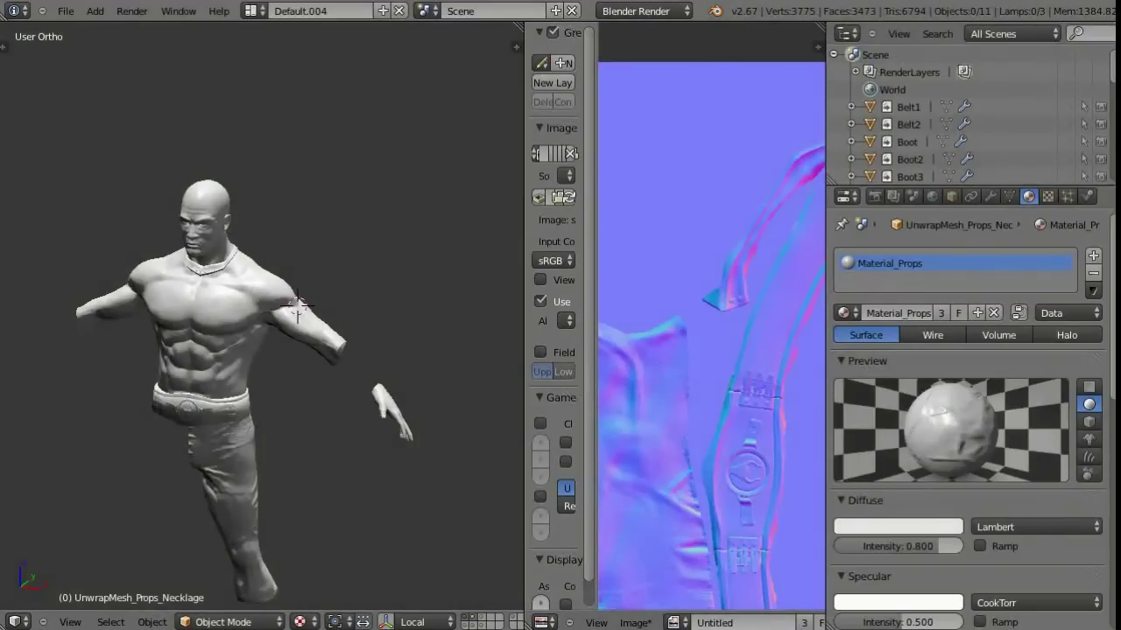
pyautogui.moveTo(386, 341); pyautogui.dragTo(421, 341, button='middle')
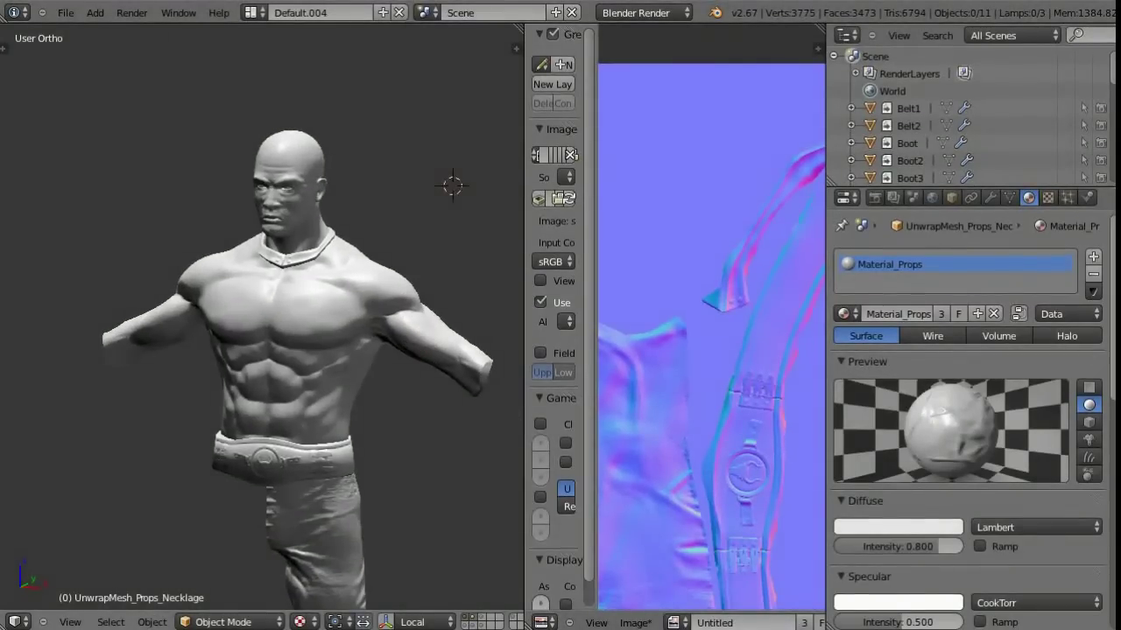
pyautogui.hotkey('alt', 'z')
pyautogui.moveTo(280, 350); pyautogui.dragTo(253, 332, button='middle')
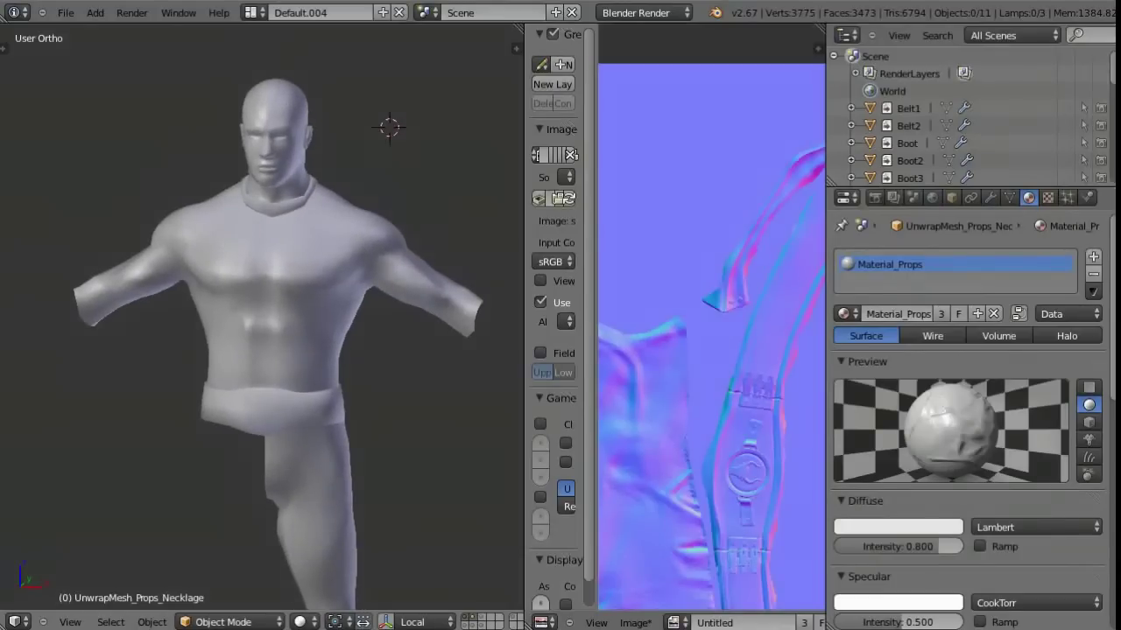
pyautogui.press('KP_Divide')
# Step: Separate the bracer from the props mesh and rename it UnwrapMesh_Props_Bracer
pyautogui.rightClick(175, 263)
pyautogui.press('Tab')
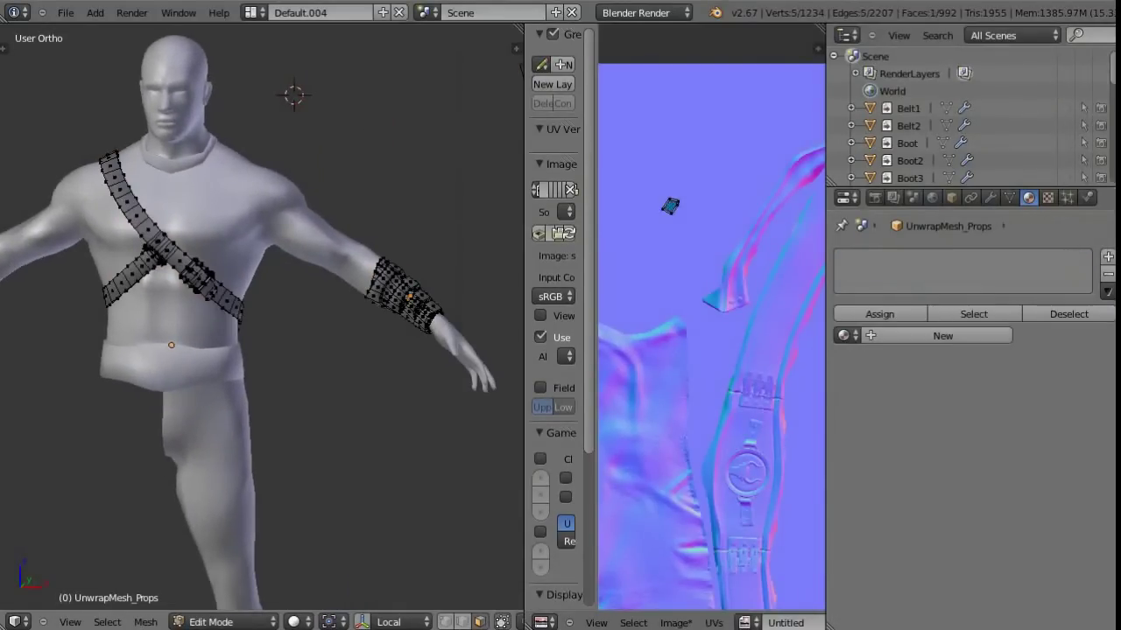
pyautogui.hotkey('ctrl', 'l')
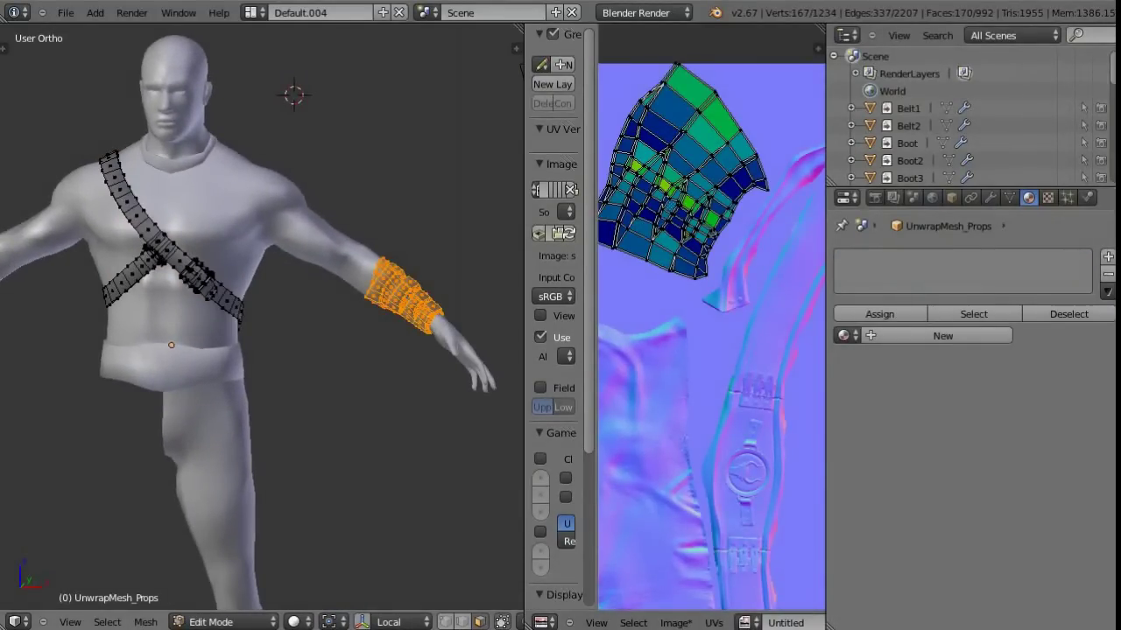
pyautogui.press('p')
pyautogui.press('Return')
pyautogui.press('Tab')
pyautogui.press('n')
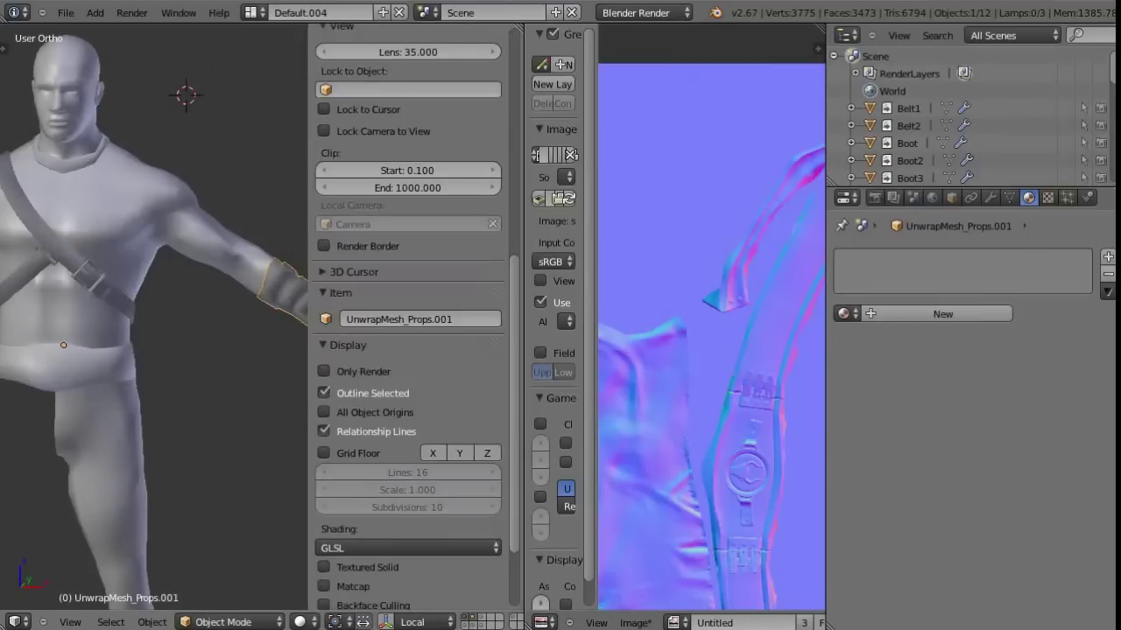
pyautogui.click(420, 319)
pyautogui.write('_Bracer')
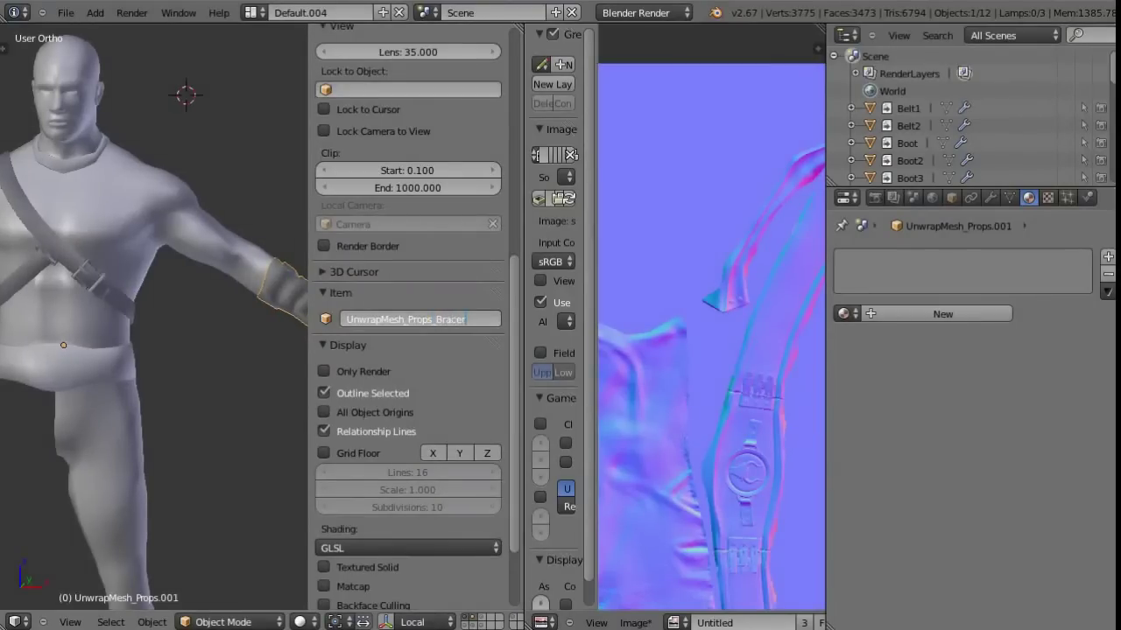
# Step: Isolate the bracer with its sculpt and check its UV layout in Edit Mode
pyautogui.press('n')
pyautogui.press('KP_Decimal')
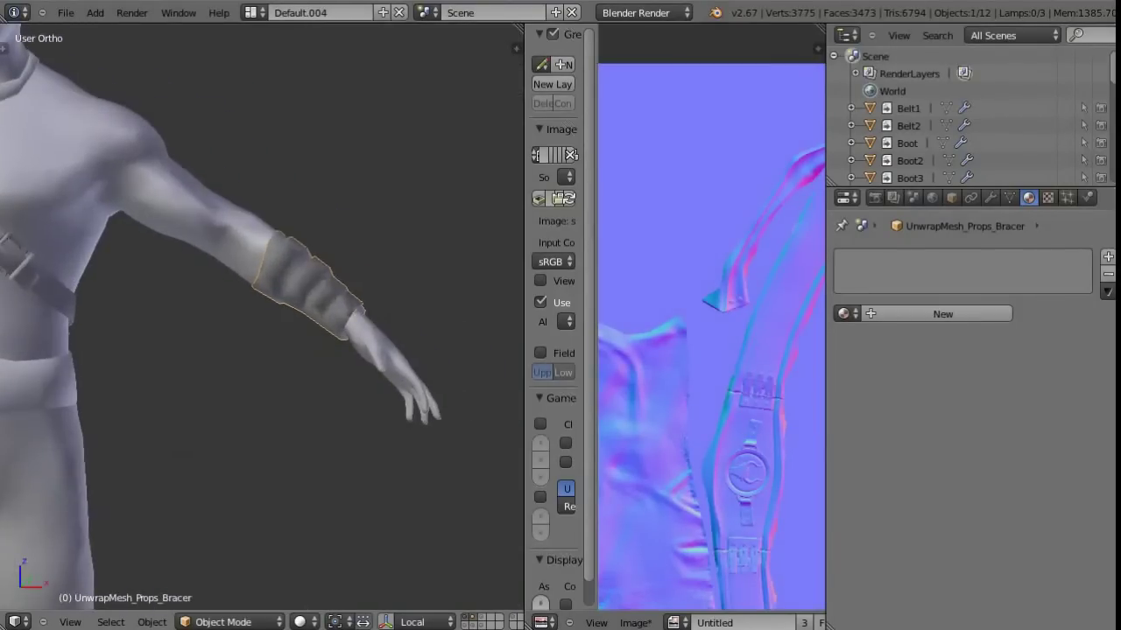
pyautogui.hotkey('shift', 'h')
pyautogui.press('Tab')
pyautogui.moveTo(524, 350)
pyautogui.mouseDown()
pyautogui.moveTo(325, 350)
pyautogui.moveTo(507, 350)
pyautogui.mouseUp()
pyautogui.press('Tab')
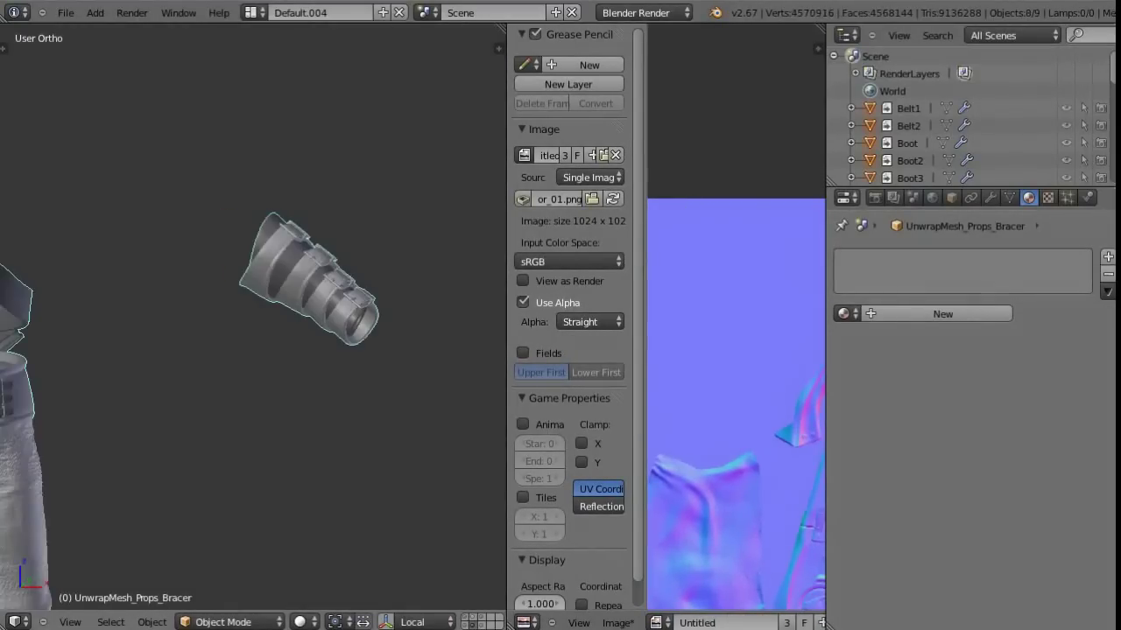
# Step: Bake the high-poly bracer onto the low-poly bracer as tangent normals with Bias 0.500
pyautogui.click(286, 355)
pyautogui.rightClick(286, 351)
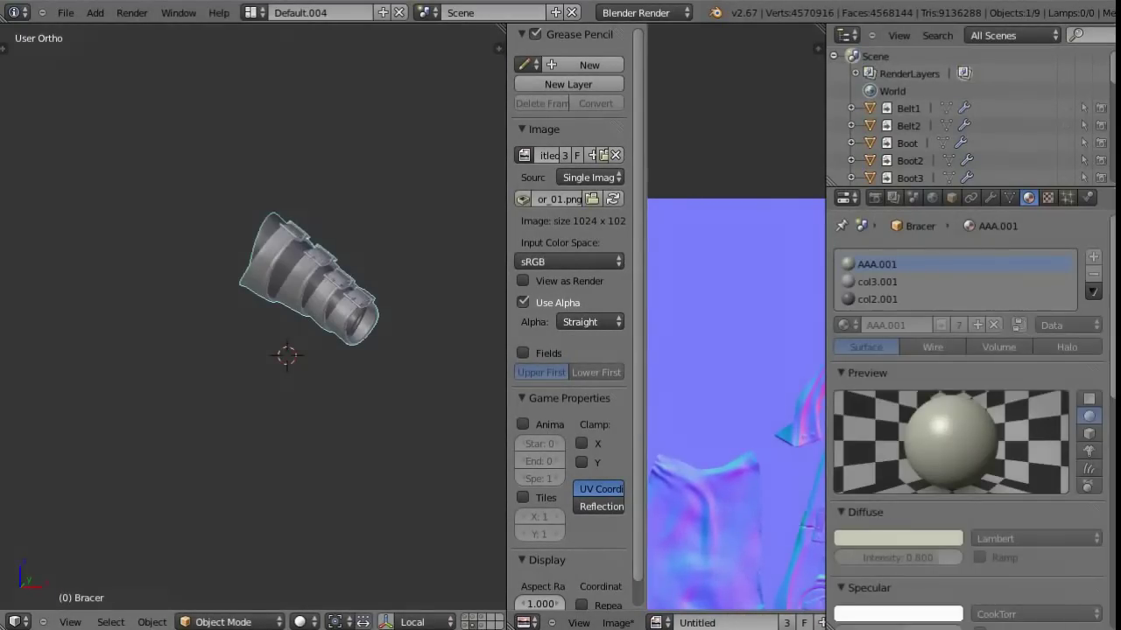
pyautogui.click(477, 618)
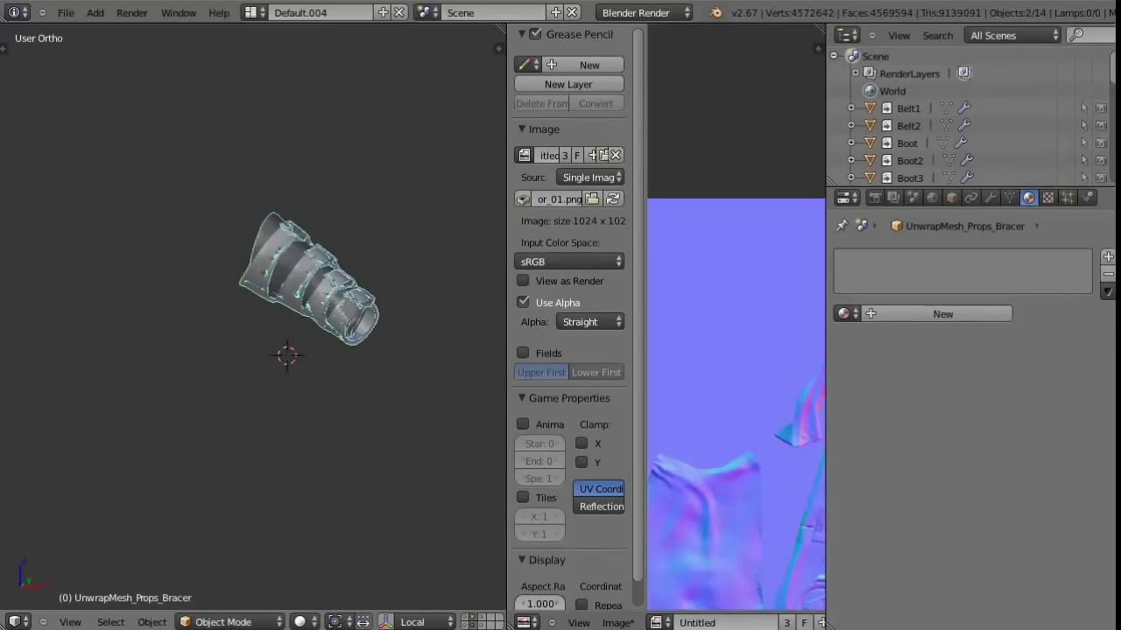
pyautogui.moveTo(507, 350); pyautogui.dragTo(346, 350)
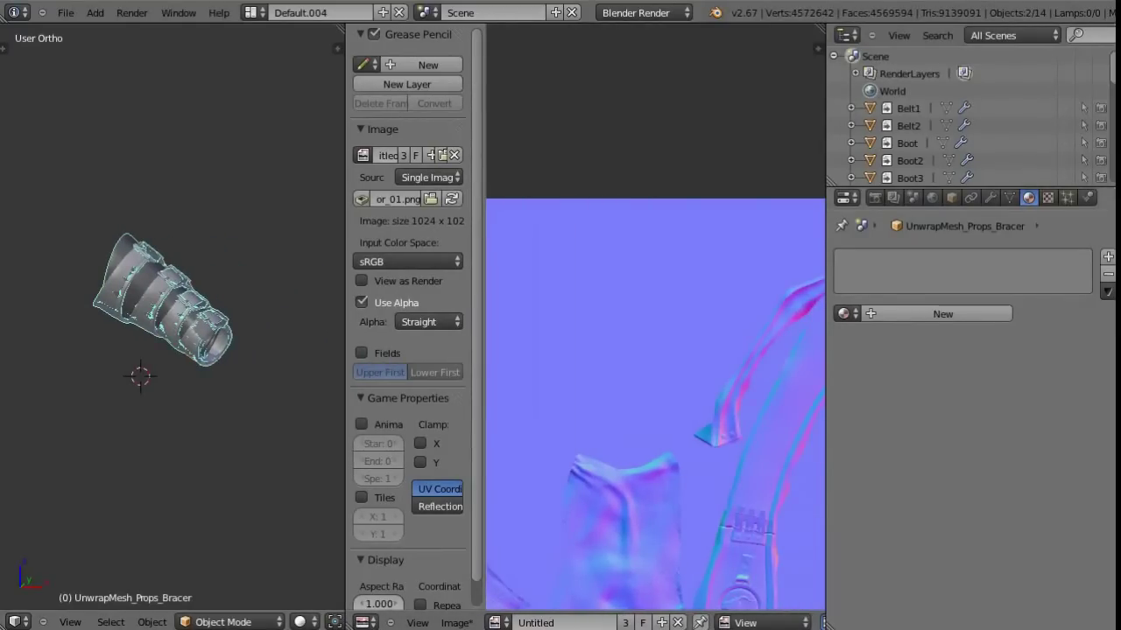
pyautogui.click(875, 196)
pyautogui.click(1035, 577)
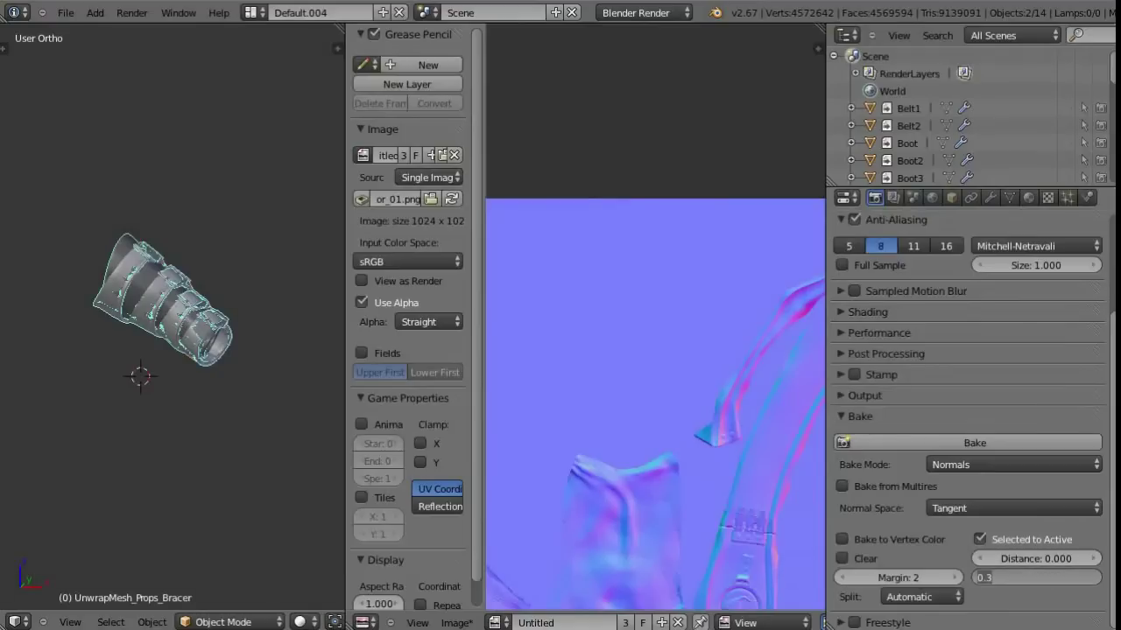
pyautogui.press('Return')
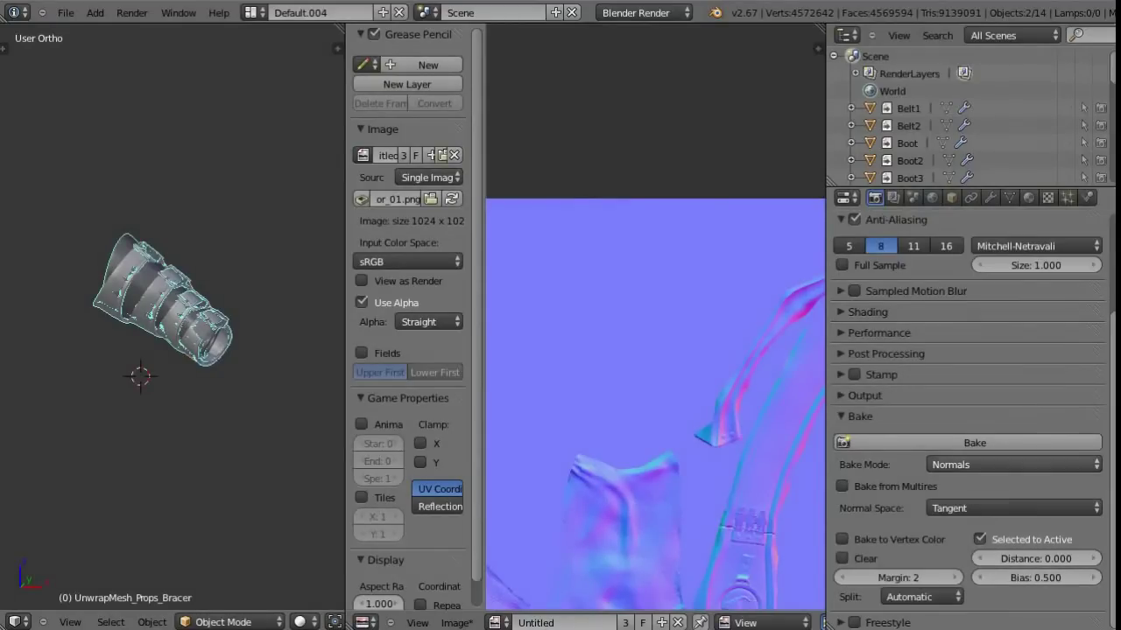
pyautogui.click(974, 443)
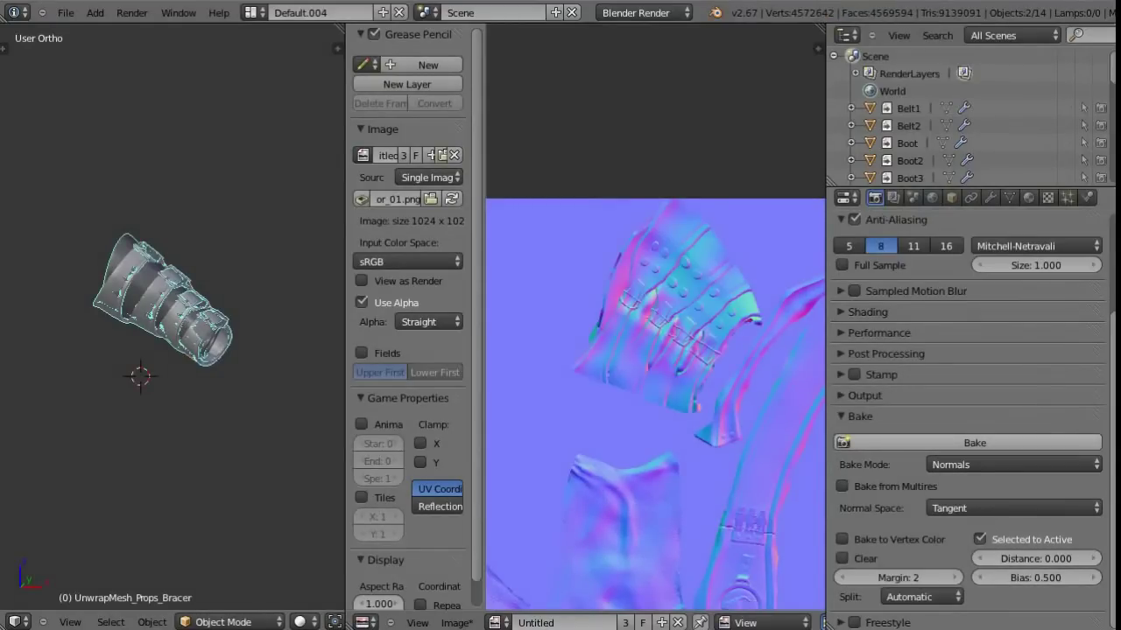
pyautogui.scroll(3, 655, 332)
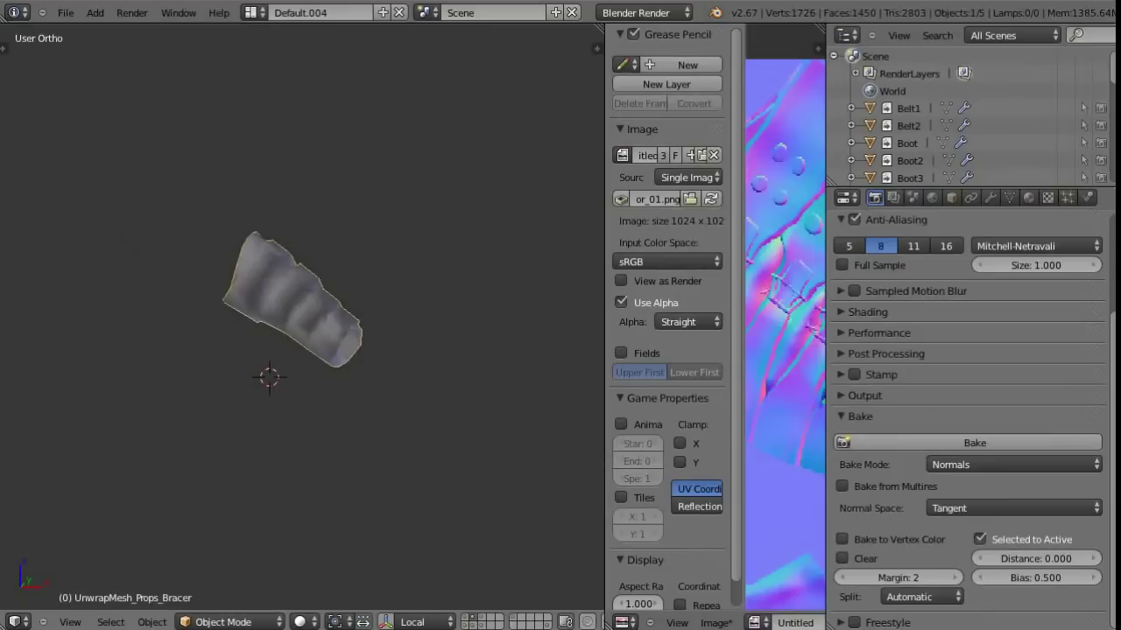
# Step: Assign Material_Props to the low-poly bracer and leave Local view
pyautogui.click(1028, 197)
pyautogui.click(844, 313)
pyautogui.click(875, 338)
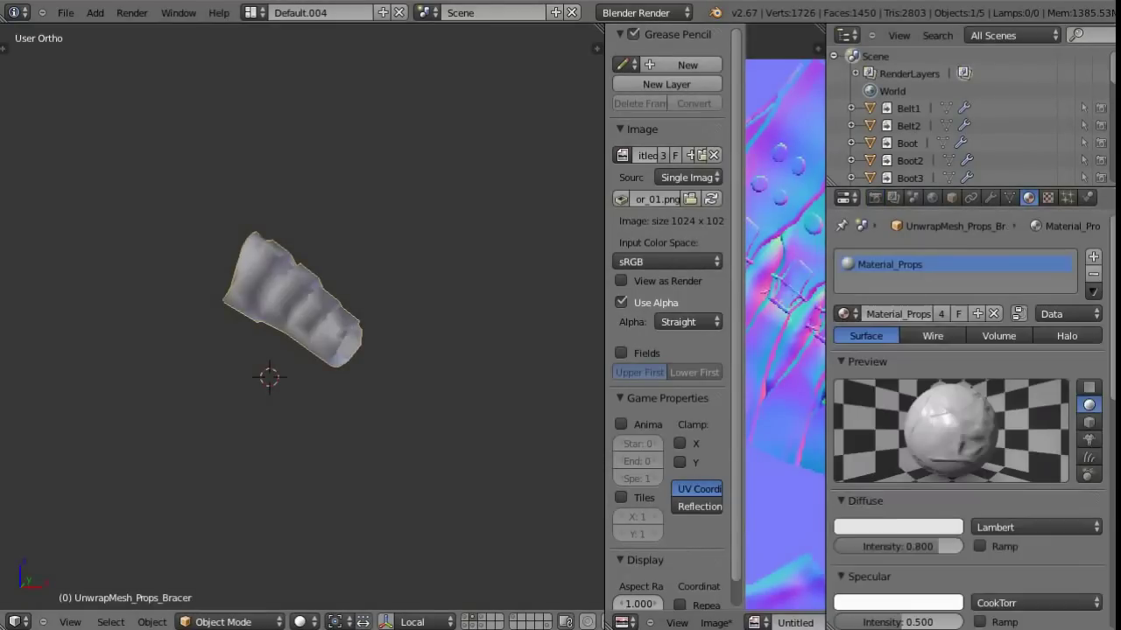
pyautogui.press('KP_Divide')
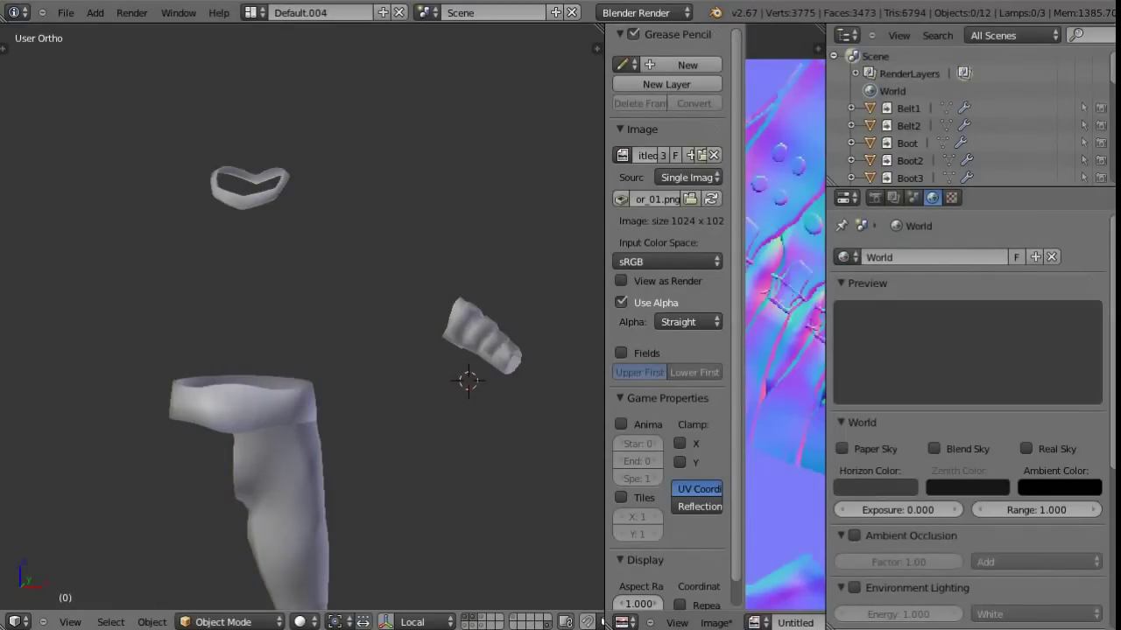
# Step: Preview the baked bracer detail on the character in Textured shading, then return to Solid
pyautogui.hotkey('alt', 'z')
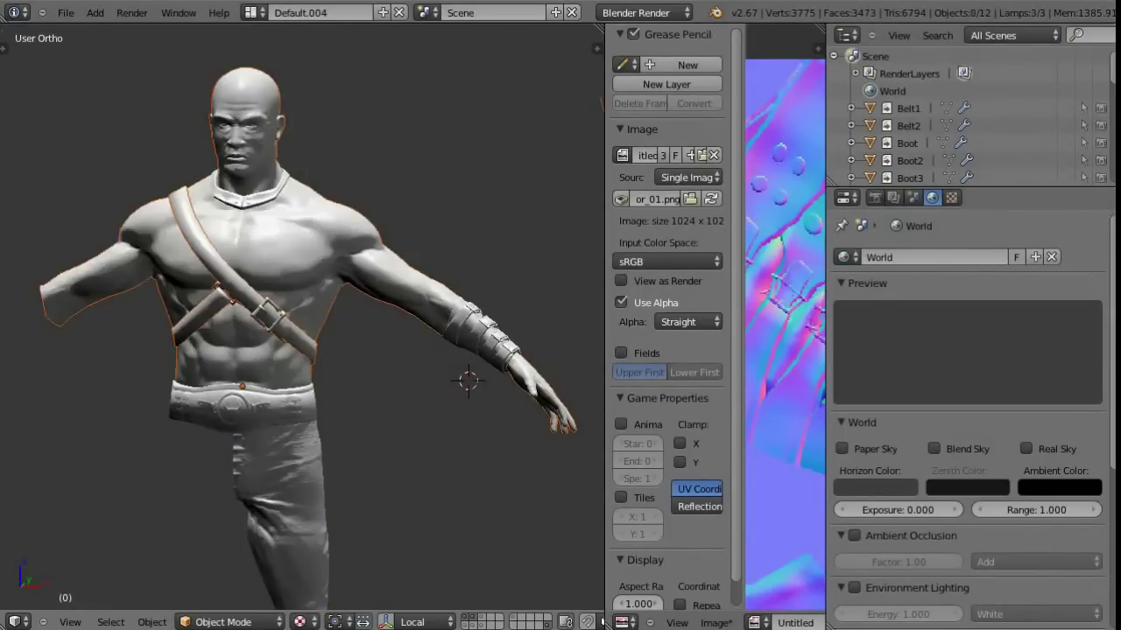
pyautogui.moveTo(306, 351); pyautogui.dragTo(438, 350, button='middle')
pyautogui.scroll(3, 350, 350)
pyautogui.moveTo(360, 260)
pyautogui.mouseDown(button='middle')
pyautogui.moveTo(594, 562)
pyautogui.moveTo(575, 435)
pyautogui.moveTo(520, 292)
pyautogui.mouseUp(button='middle')
pyautogui.scroll(-3, 572, 424)
pyautogui.hotkey('alt', 'z')
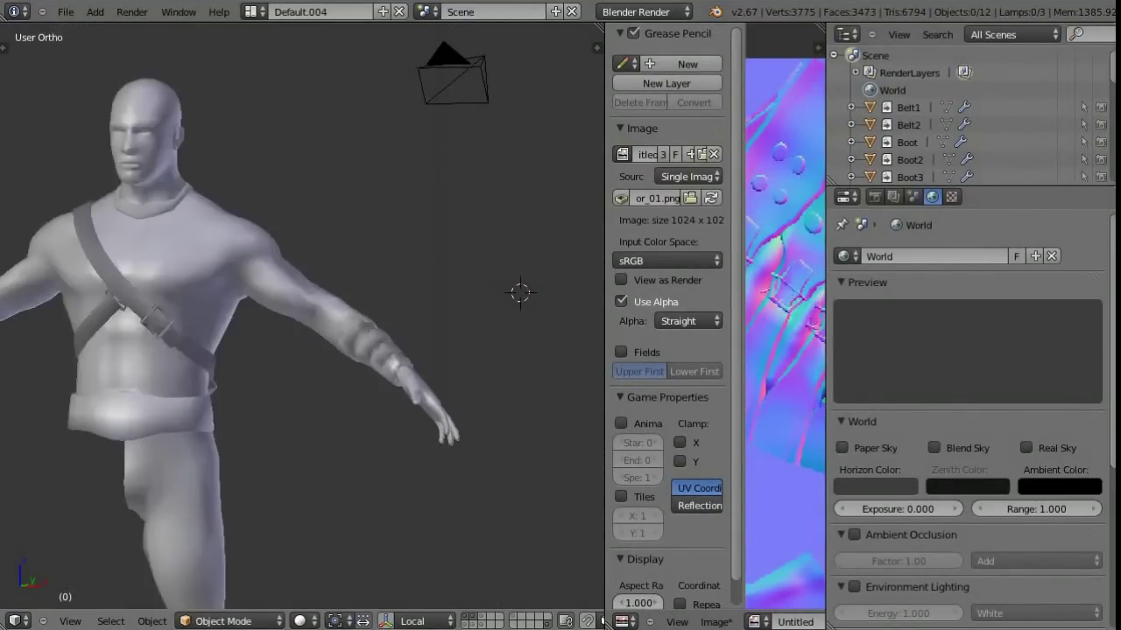
# Step: Save the normal map as NM_Props_Warrior_01.png
pyautogui.moveTo(606, 350); pyautogui.dragTo(280, 351)
pyautogui.click(389, 622)
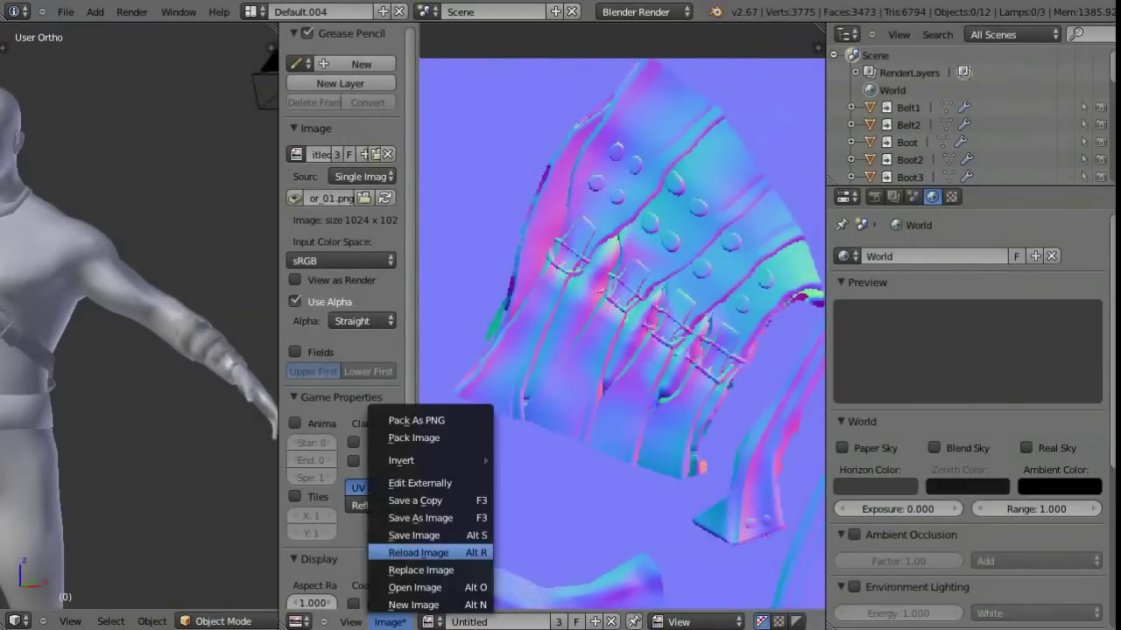
pyautogui.click(412, 520)
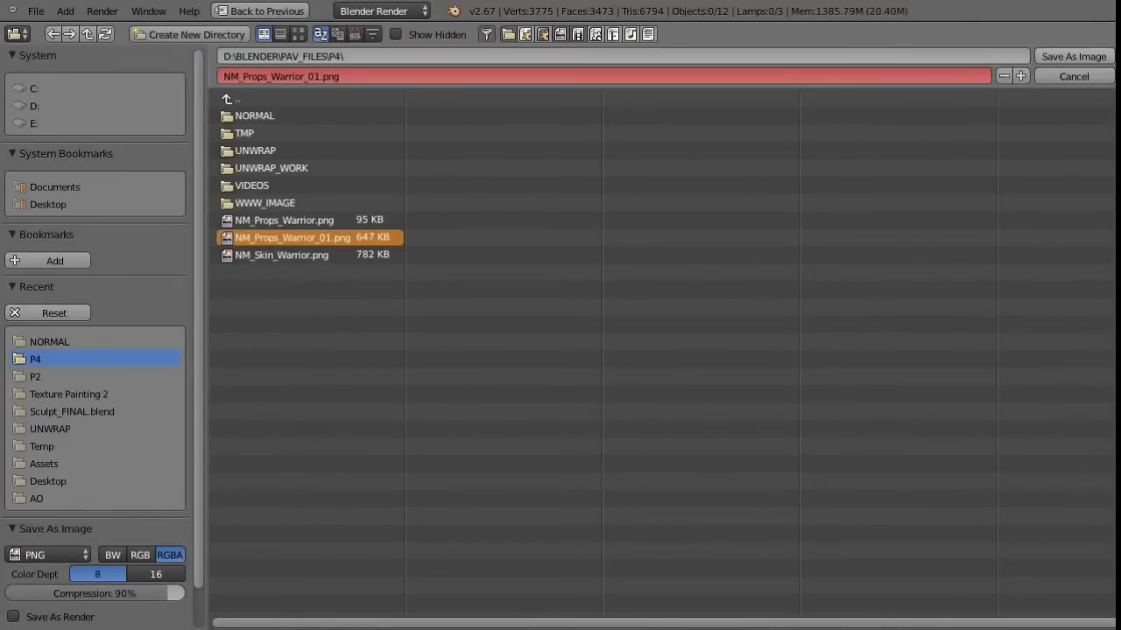
pyautogui.click(1073, 56)
pyautogui.moveTo(279, 350); pyautogui.dragTo(615, 350)
pyautogui.keyDown('shift'); pyautogui.moveTo(533, 275); pyautogui.dragTo(533, 132, button='middle'); pyautogui.keyUp('shift')
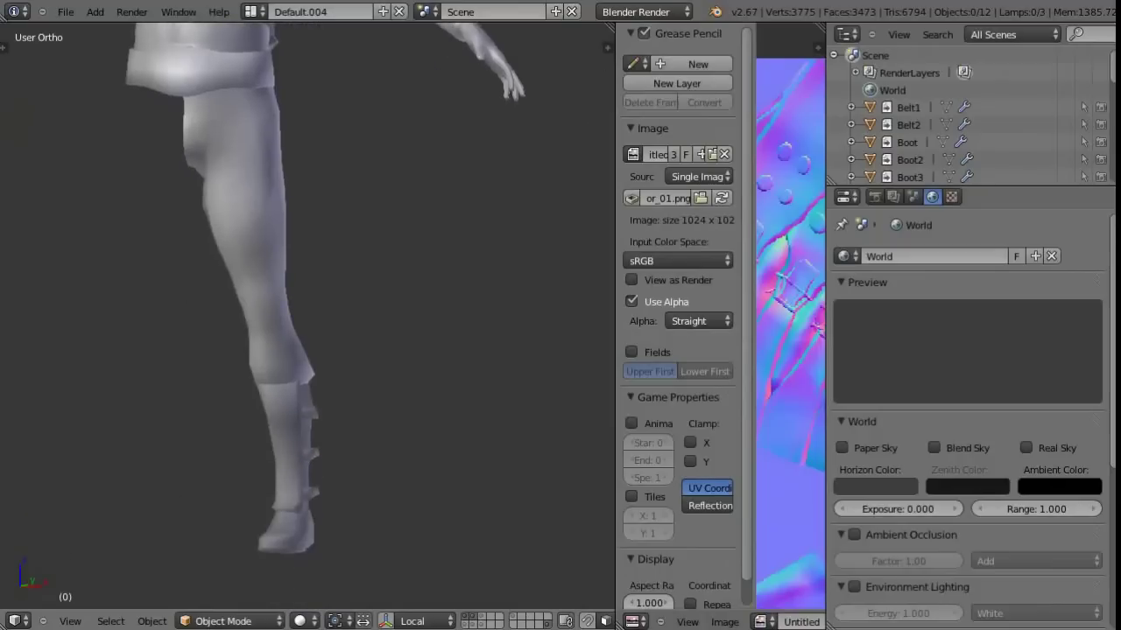
pyautogui.scroll(3, 298, 394)
# Step: Separate the low-poly boot's linked foot and back strip into its own object
pyautogui.rightClick(289, 394)
pyautogui.press('Tab')
pyautogui.moveTo(350, 351); pyautogui.dragTo(385, 351, button='middle')
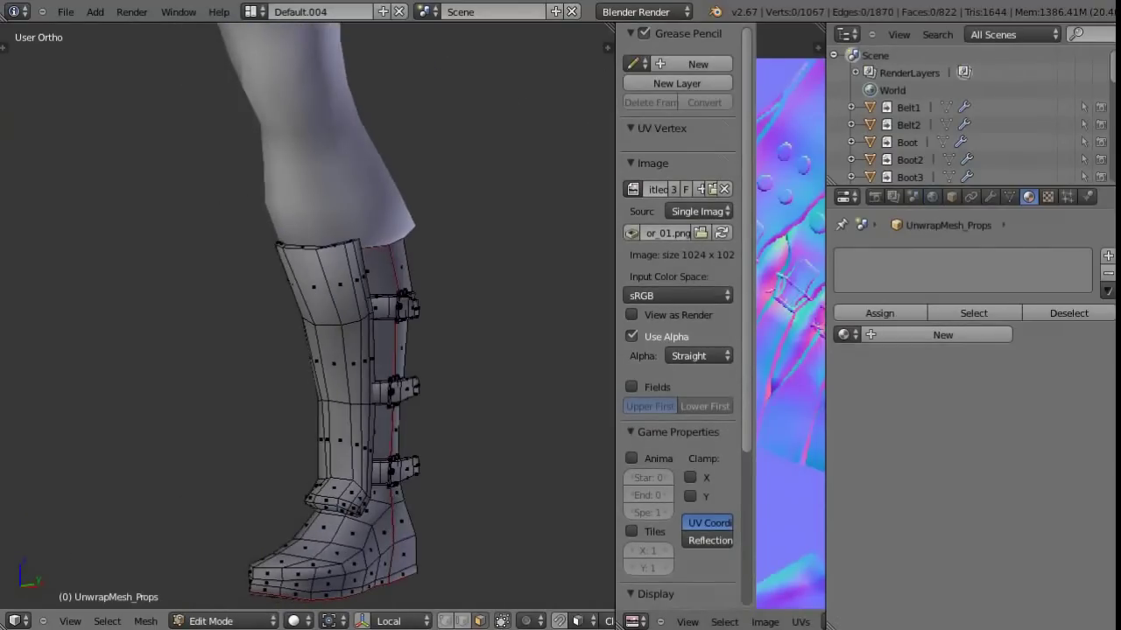
pyautogui.keyDown('shift'); pyautogui.moveTo(351, 394); pyautogui.dragTo(350, 254, button='middle'); pyautogui.keyUp('shift')
pyautogui.press('l')
pyautogui.press('l')
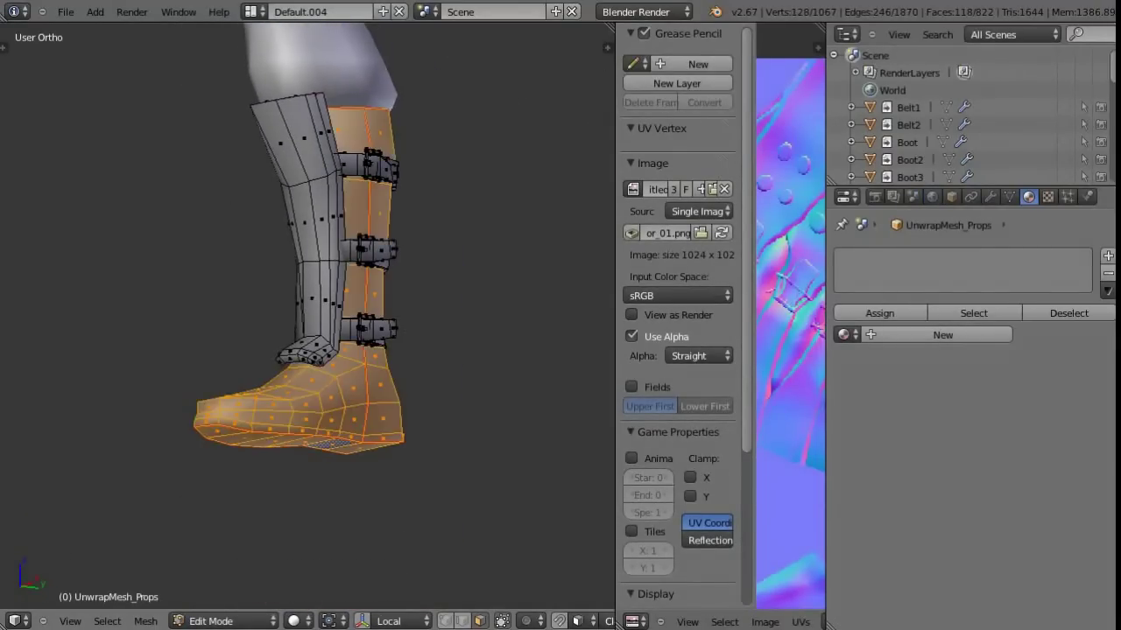
pyautogui.press('p')
pyautogui.click(292, 445)
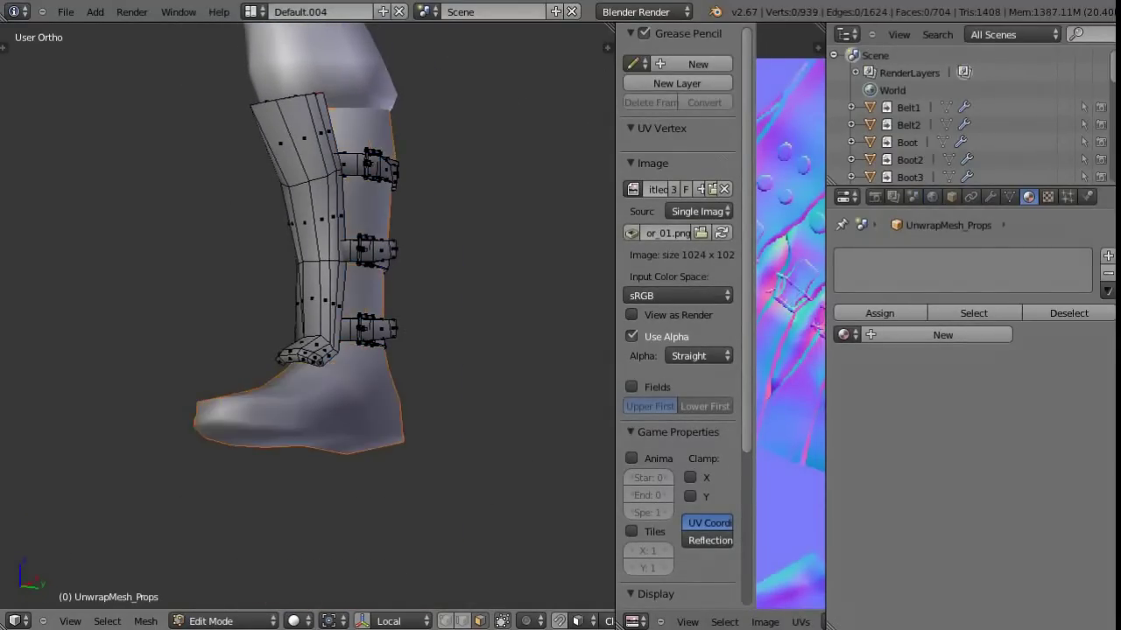
# Step: Separate the boot's front strip into its own object and return to Object Mode
pyautogui.rightClick(311, 298)
pyautogui.press('p')
pyautogui.press('Escape')
pyautogui.press('l')
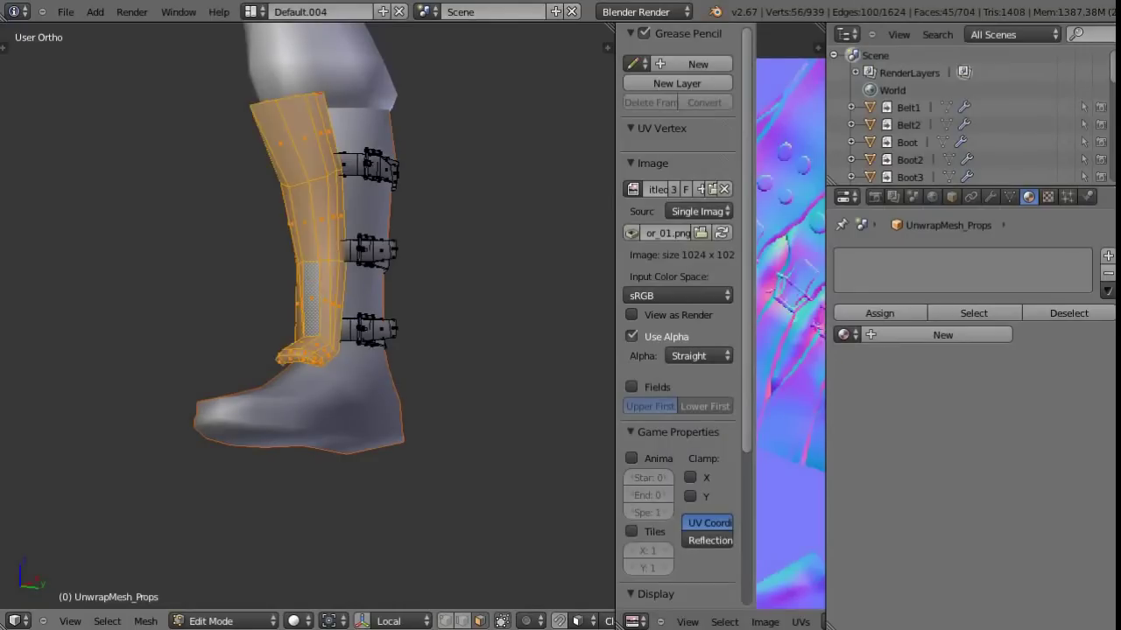
pyautogui.press('p')
pyautogui.click(292, 302)
pyautogui.press('Tab')
# Step: Rename the pieces UnwrapMesh_Props_Boots1, UnwrapMesh_Props_Boots2, and rename the straps object
pyautogui.rightClick(298, 411)
pyautogui.press('n')
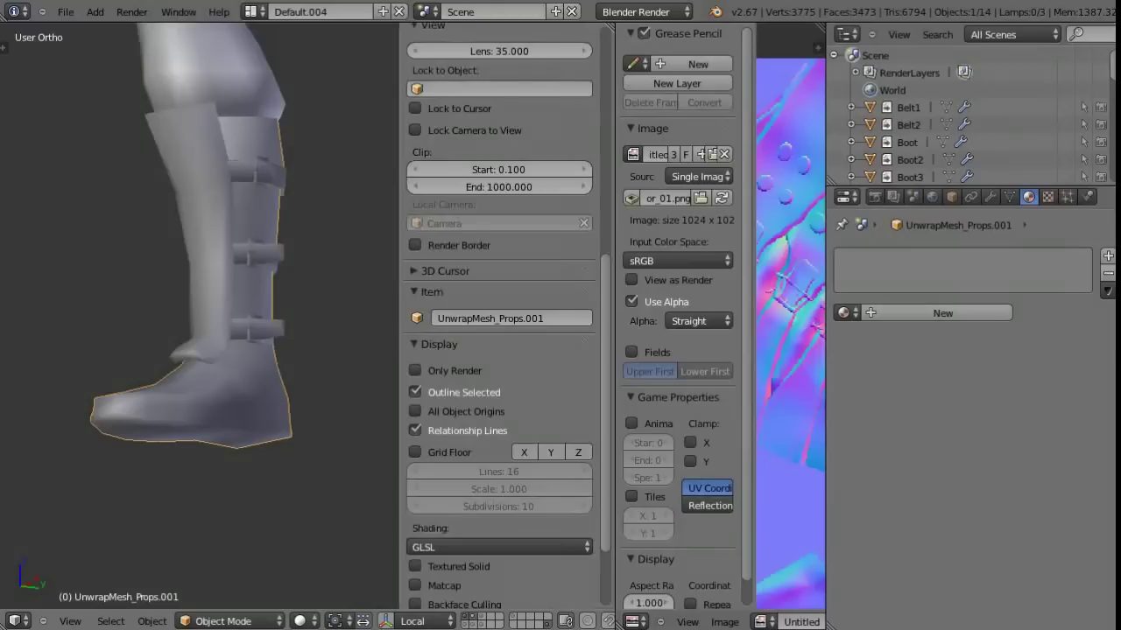
pyautogui.click(490, 317)
pyautogui.write('_Boots')
pyautogui.press('Return')
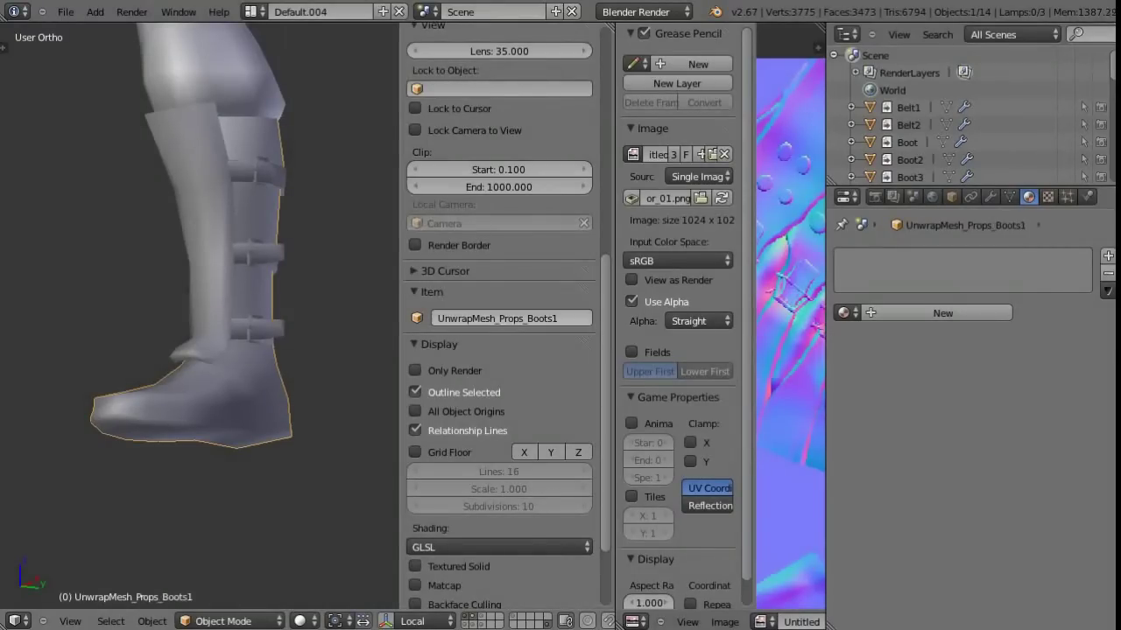
pyautogui.rightClick(189, 219)
pyautogui.click(490, 318)
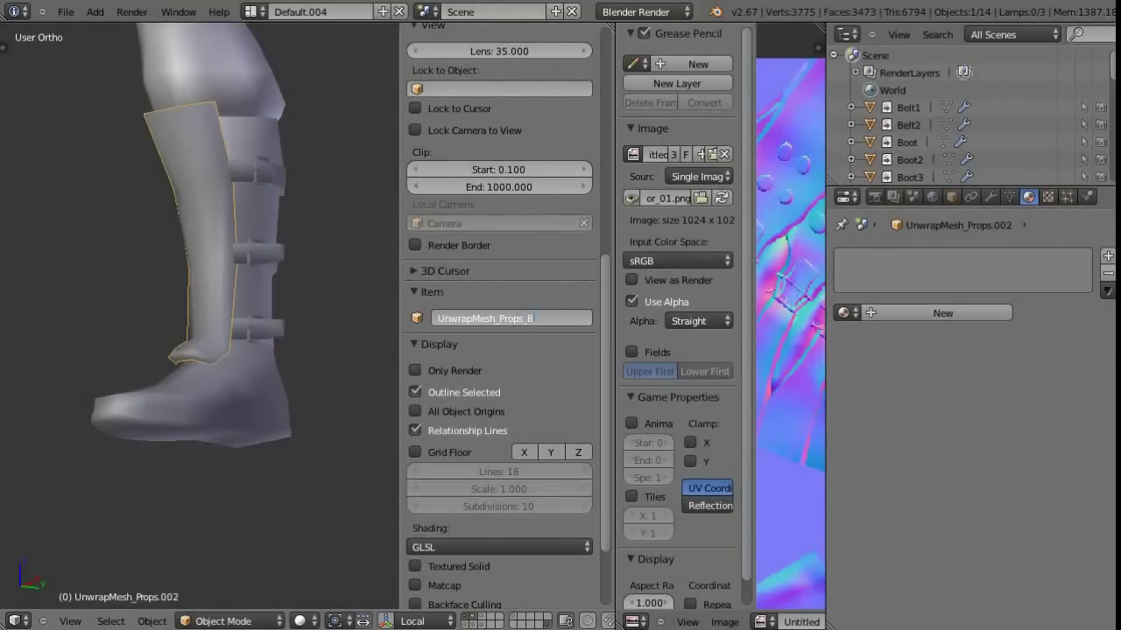
pyautogui.press('Return')
pyautogui.rightClick(258, 254)
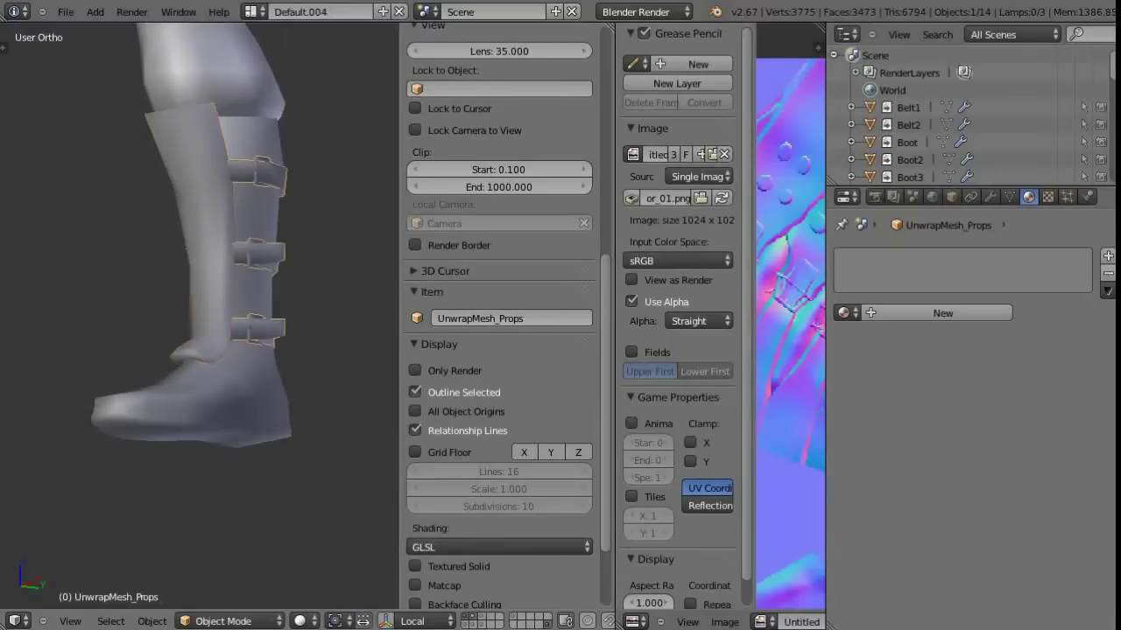
pyautogui.click(491, 318)
pyautogui.write('1')
pyautogui.press('Return')
# Step: Isolate the boot body by hiding the straps and other pieces
pyautogui.rightClick(193, 394)
pyautogui.hotkey('shift', 'h')
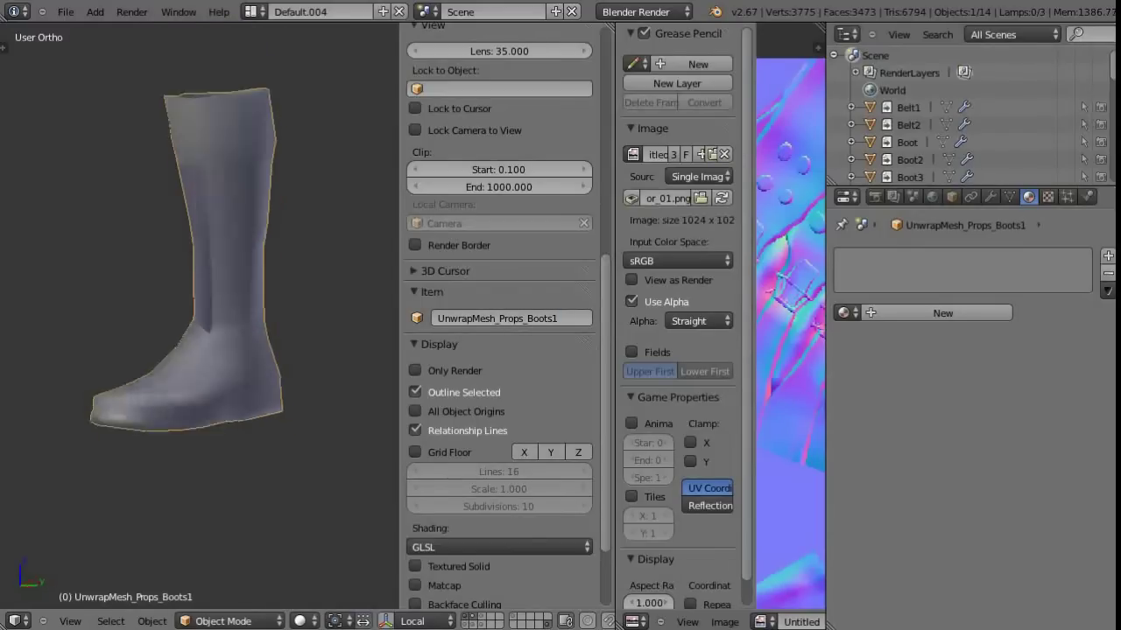
pyautogui.moveTo(263, 306); pyautogui.dragTo(332, 306, button='middle')
pyautogui.press('n')
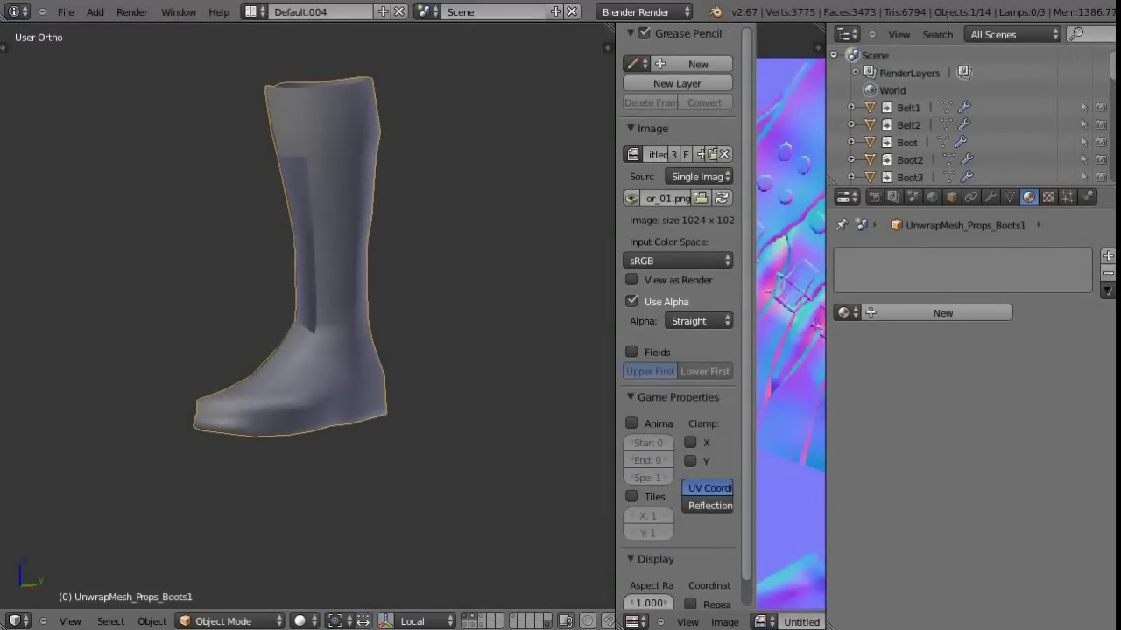
pyautogui.moveTo(615, 333); pyautogui.dragTo(329, 333)
# Step: Check the boot body's UV islands in Edit Mode, then return to Object Mode
pyautogui.press('Tab')
pyautogui.scroll(-5, 648, 332)
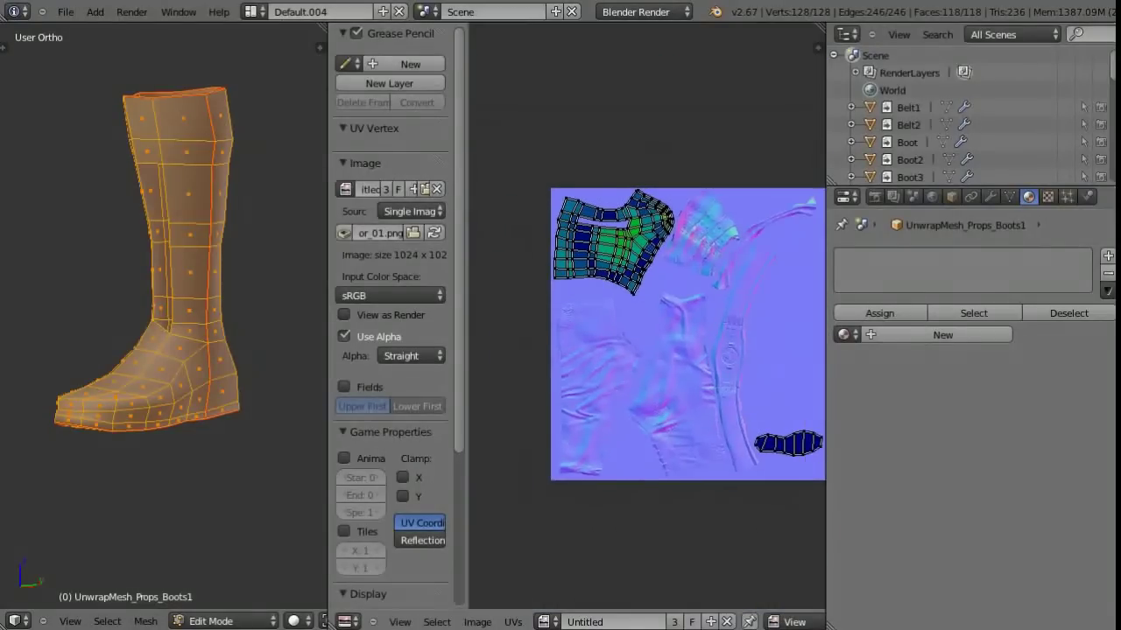
pyautogui.press('Tab')
pyautogui.moveTo(328, 350); pyautogui.dragTo(566, 350)
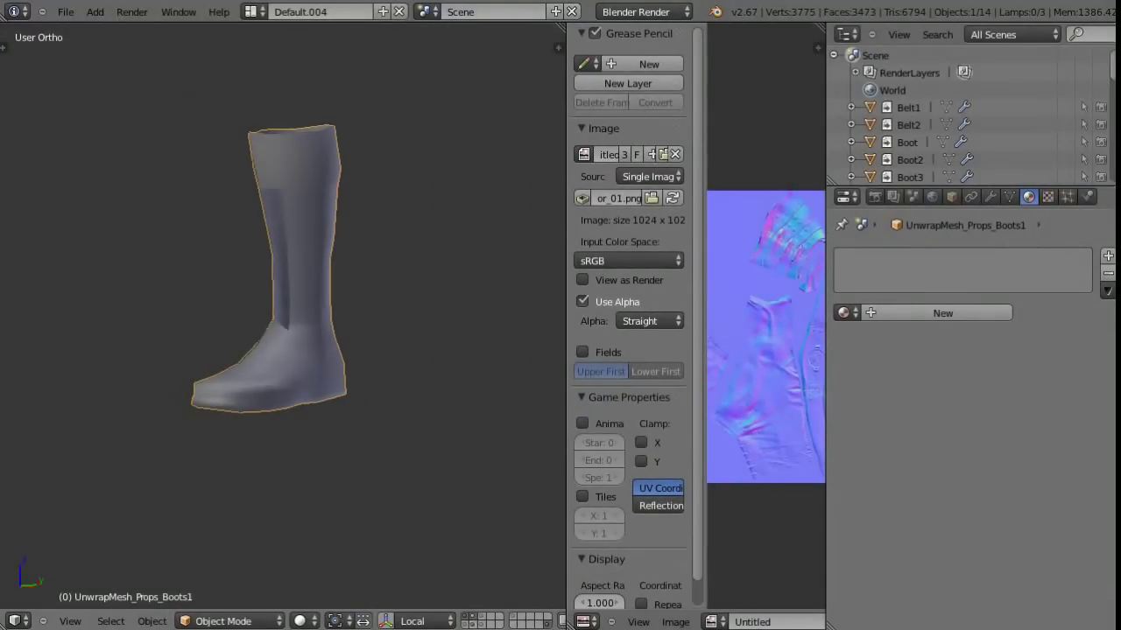
# Step: Show the high-poly boots alongside UnwrapMesh_Props_Boots1 and set the bake bias to 0.100
pyautogui.press('2')
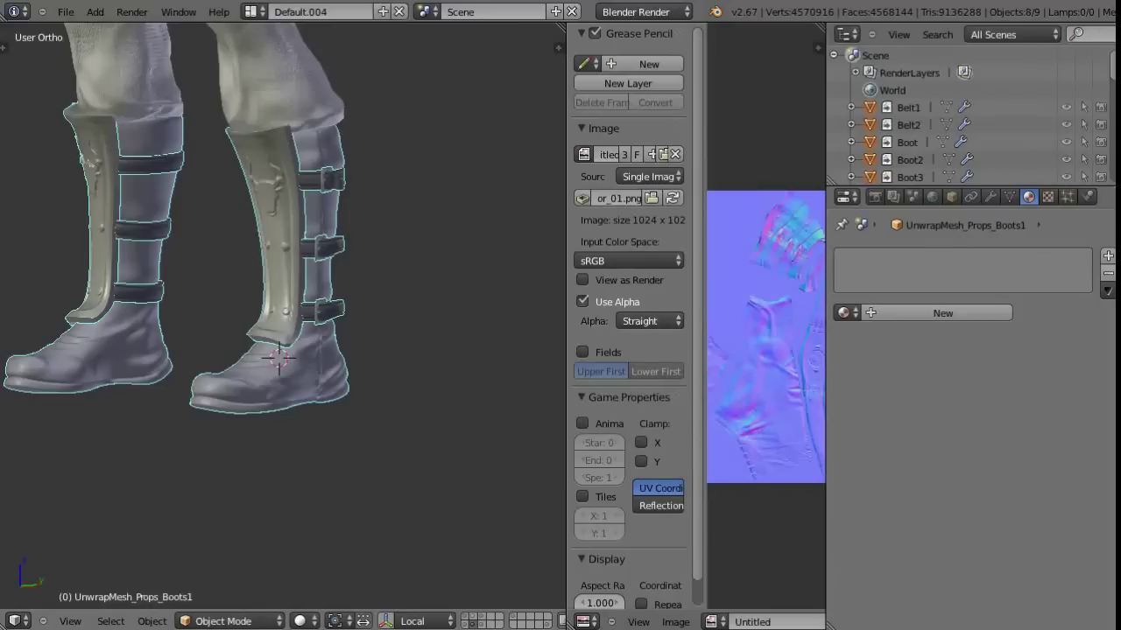
pyautogui.press('1')
pyautogui.press('3')
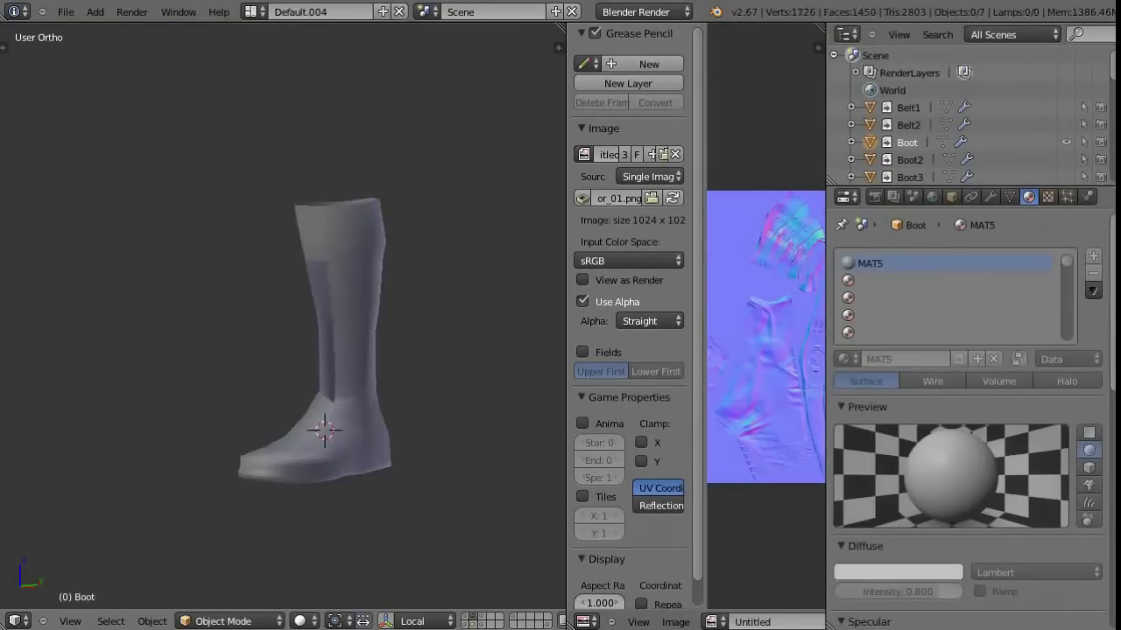
pyautogui.hotkey('shift', '2')
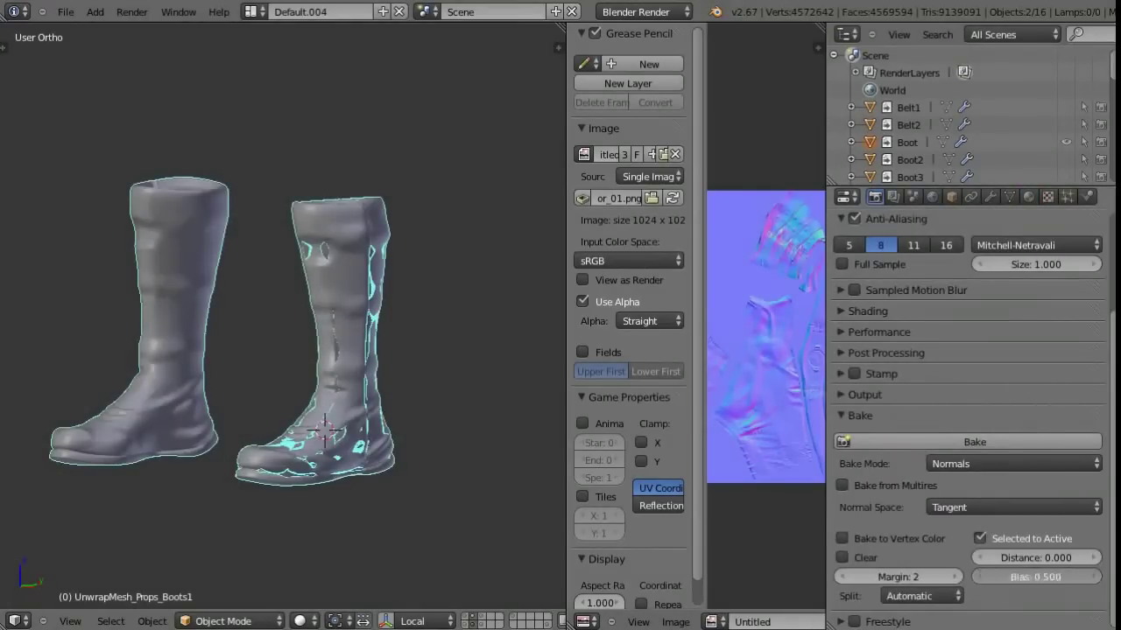
pyautogui.press('Return')
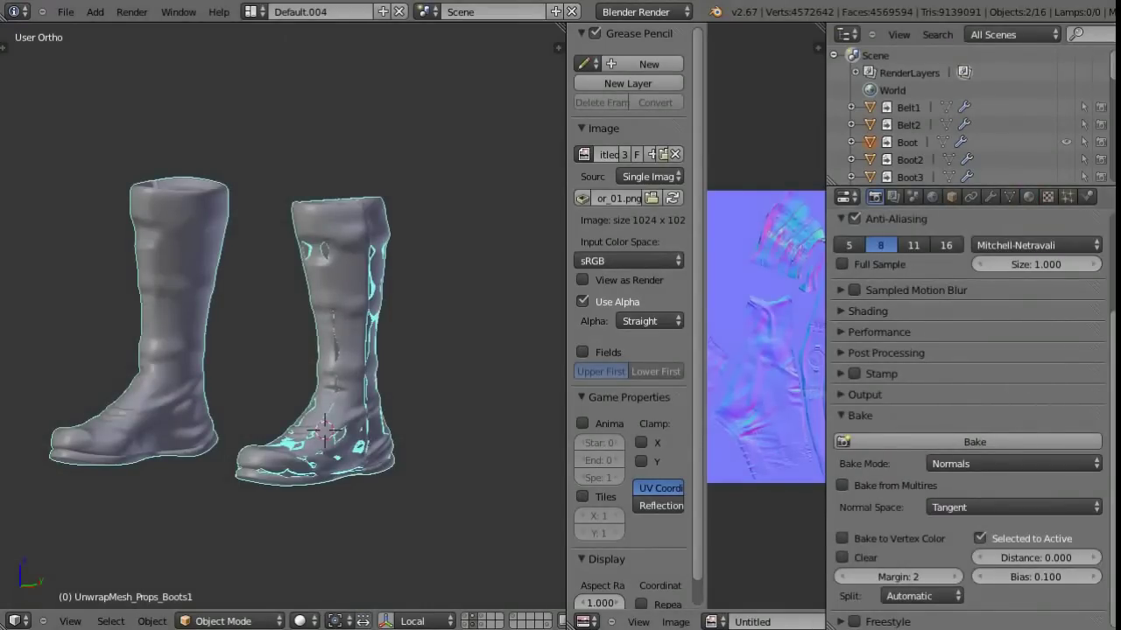
pyautogui.moveTo(706, 350); pyautogui.dragTo(657, 350)
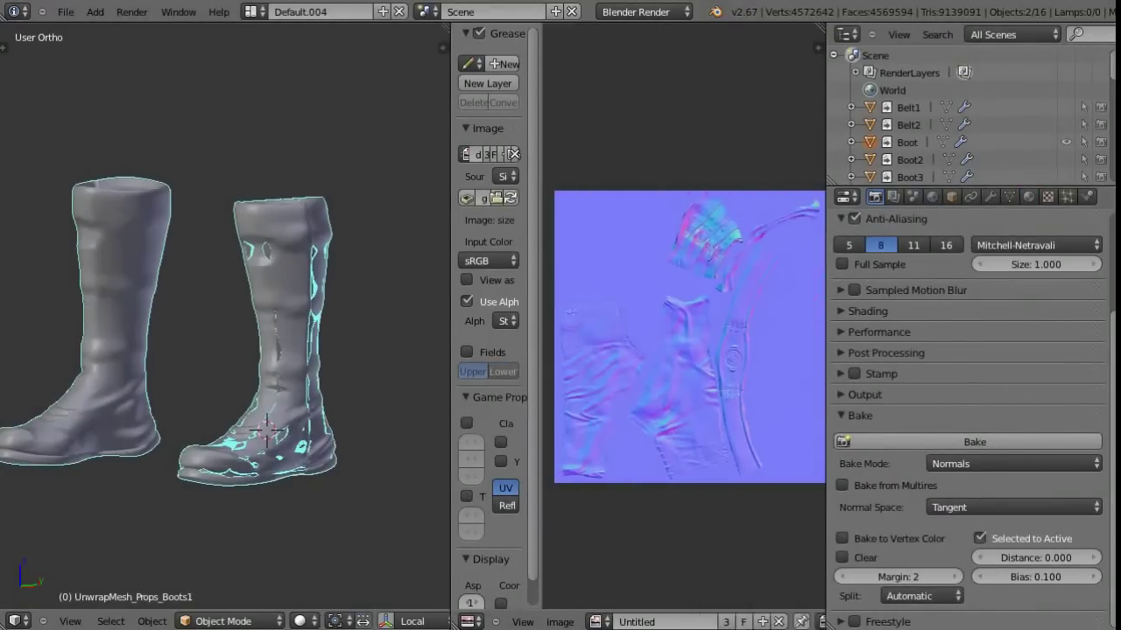
pyautogui.moveTo(566, 351); pyautogui.dragTo(376, 350)
# Step: Bake the boot normal map and inspect the result in a maximized image editor
pyautogui.click(975, 442)
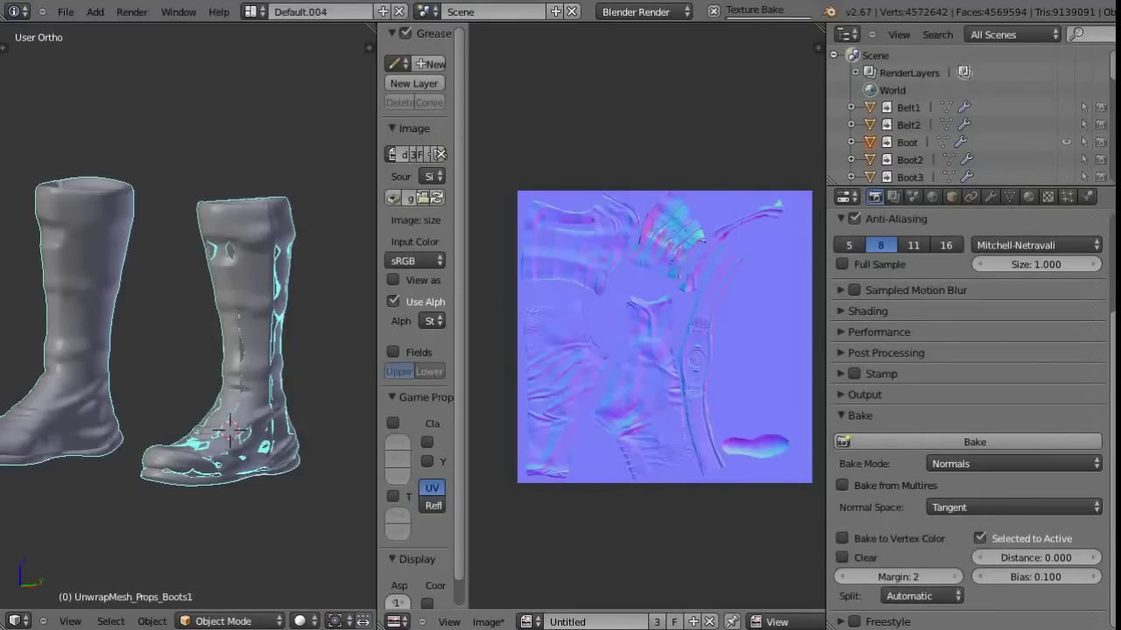
pyautogui.hotkey('ctrl', 'Up')
pyautogui.scroll(3, 644, 255)
pyautogui.scroll(3, 644, 255)
pyautogui.scroll(-2, 644, 255)
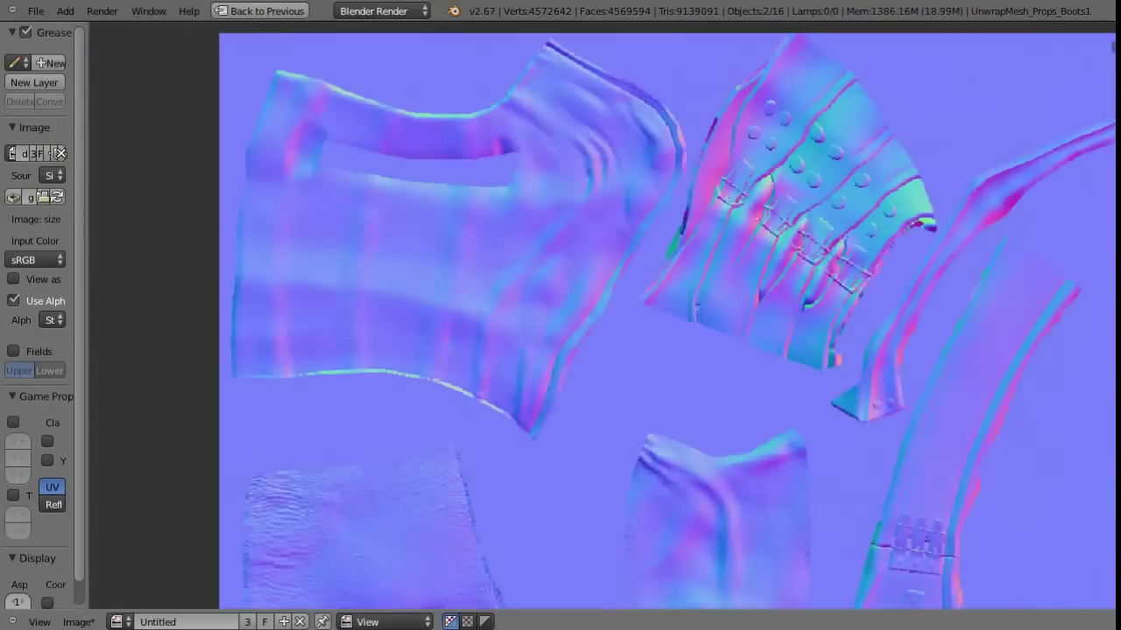
pyautogui.scroll(-2, 645, 255)
pyautogui.scroll(-3, 644, 255)
pyautogui.hotkey('ctrl', 'Up')
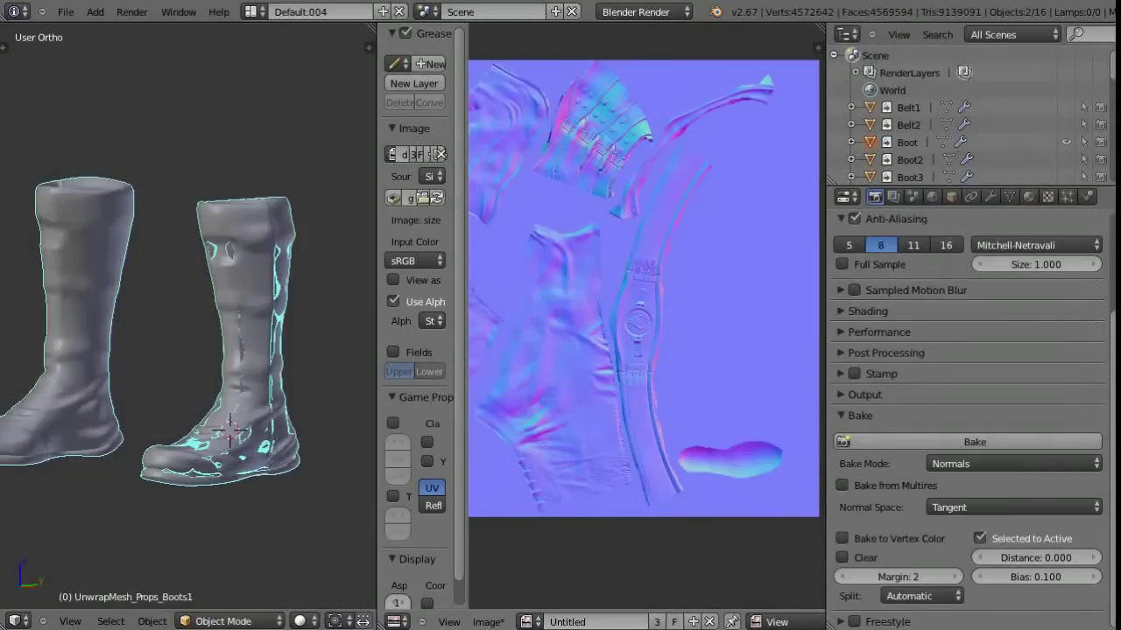
# Step: Save the baked map over NM_Props_Warrior_01.png
pyautogui.click(488, 622)
pyautogui.click(504, 533)
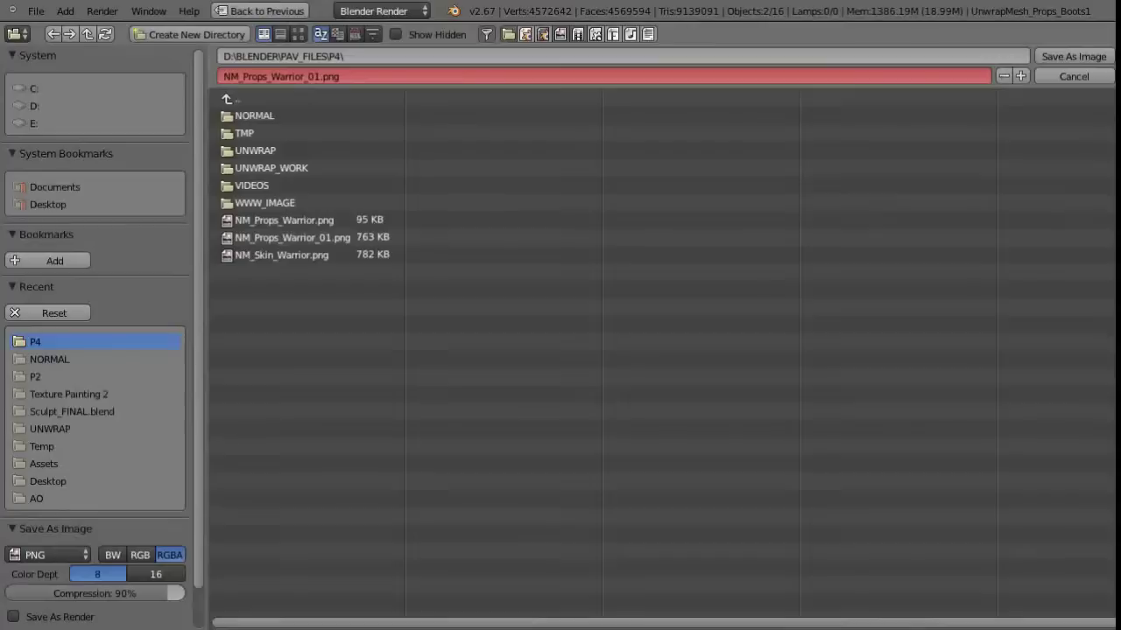
pyautogui.click(291, 237)
pyautogui.click(1073, 56)
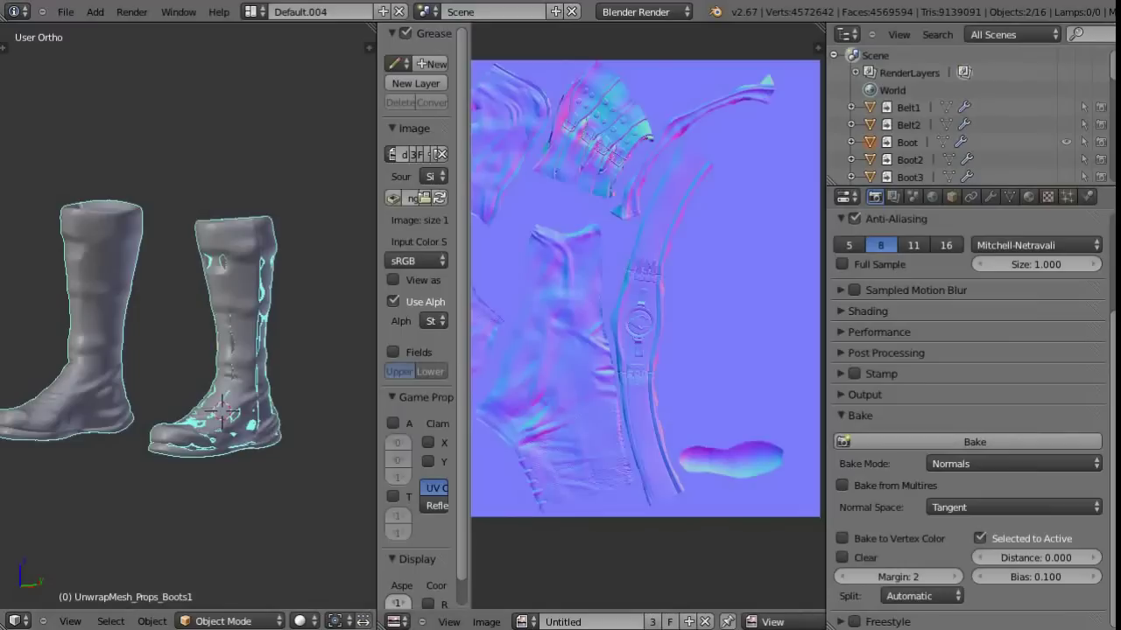
pyautogui.moveTo(379, 350); pyautogui.dragTo(578, 350)
# Step: Isolate the high- and low-poly shin guard pieces together
pyautogui.click(449, 486)
pyautogui.hotkey('alt', 'h')
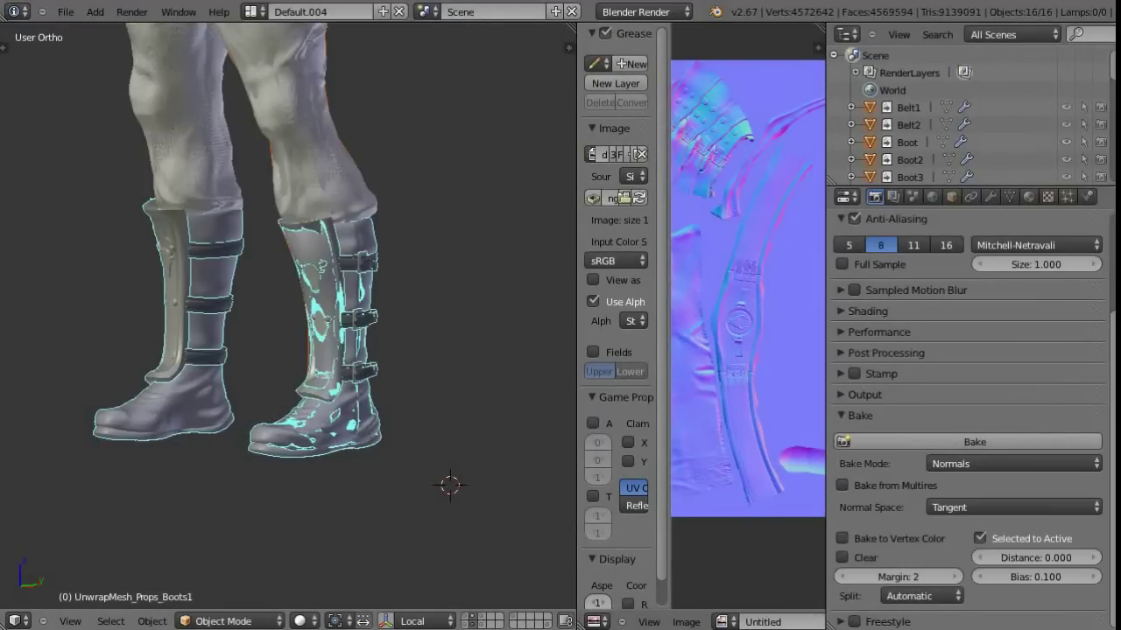
pyautogui.hotkey('shift', 'h')
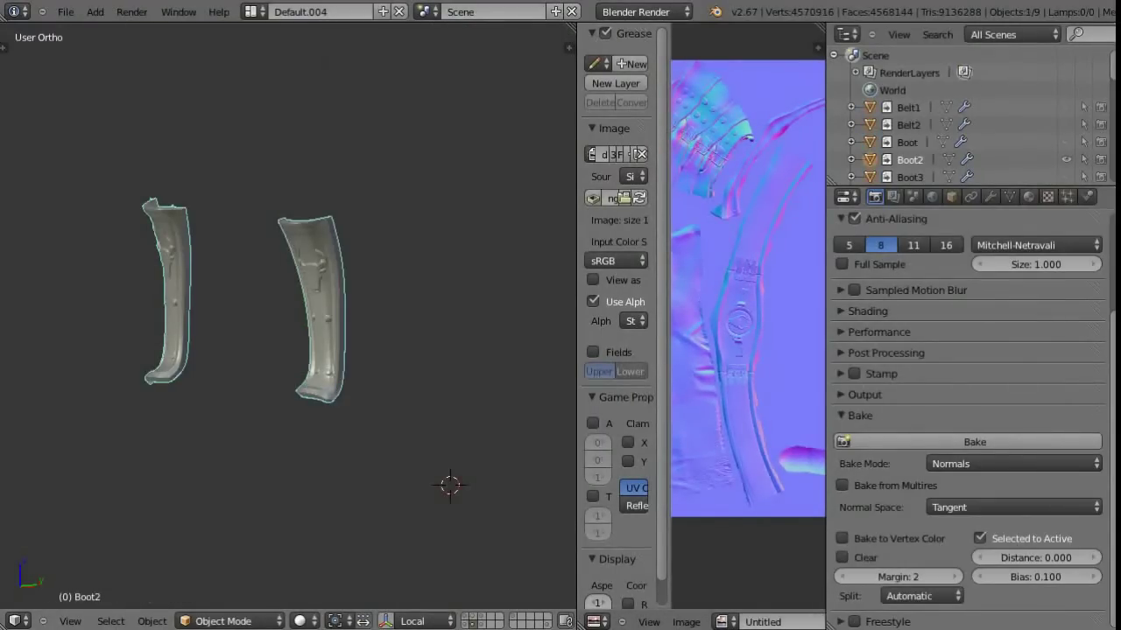
pyautogui.hotkey('alt', 'h')
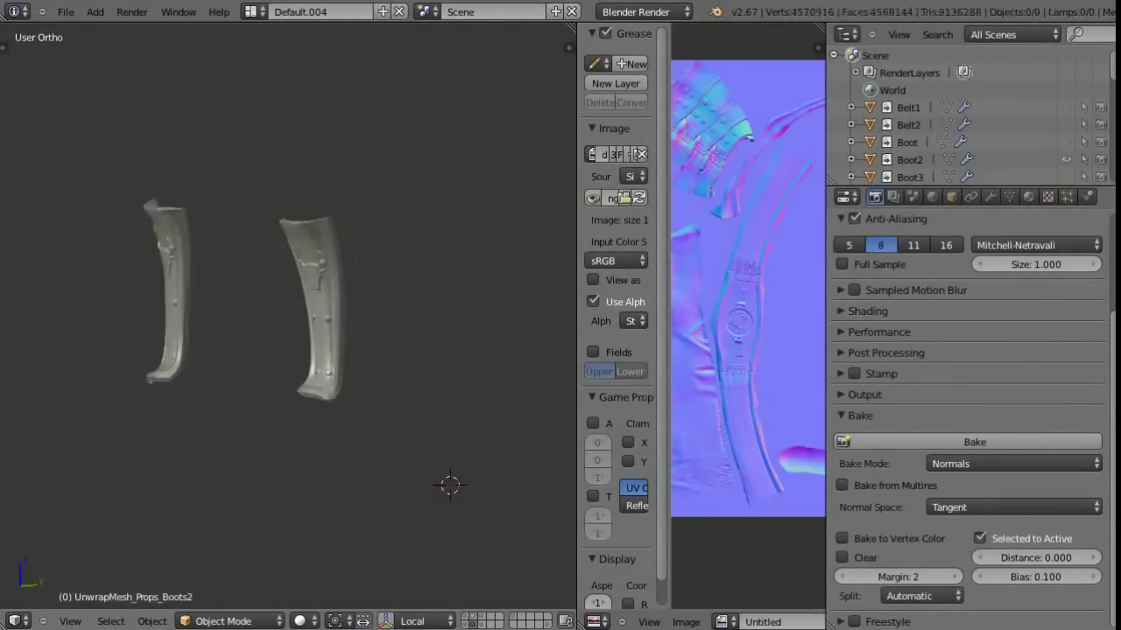
pyautogui.hotkey('ctrl', 'z')
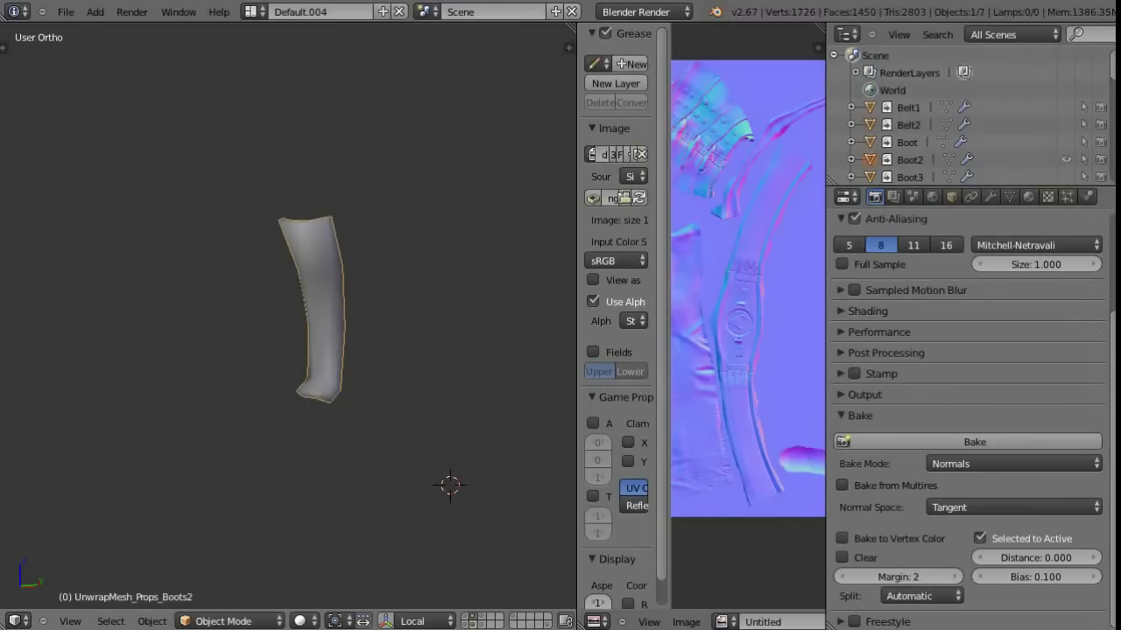
pyautogui.hotkey('alt', 'h')
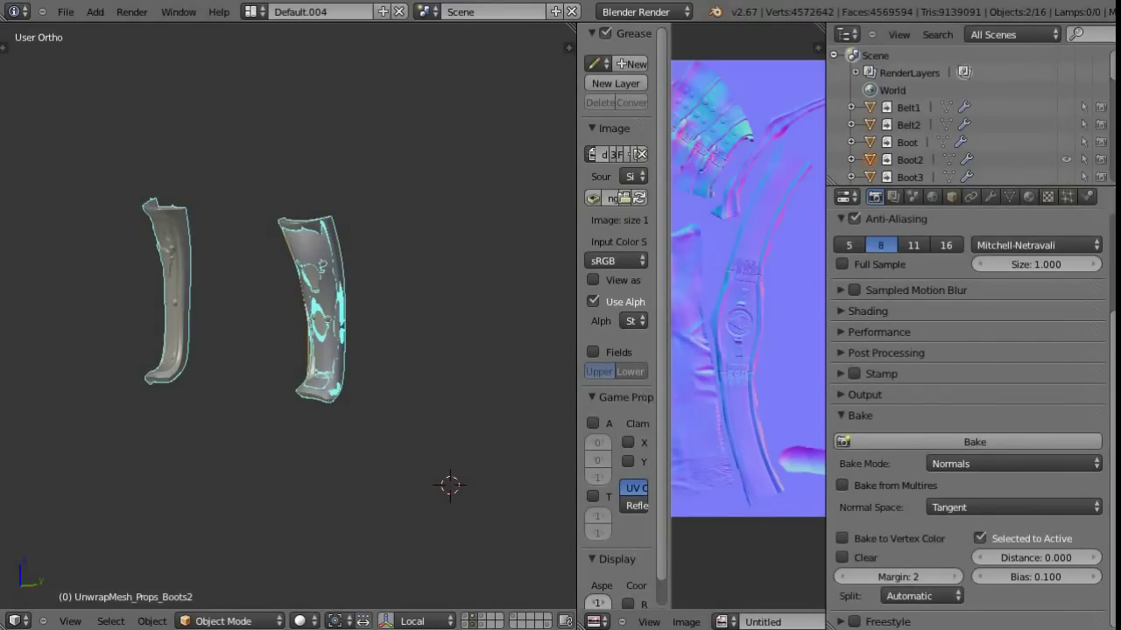
# Step: Bake the shin guard normals into the props map and inspect it full screen
pyautogui.moveTo(577, 351); pyautogui.dragTo(350, 350)
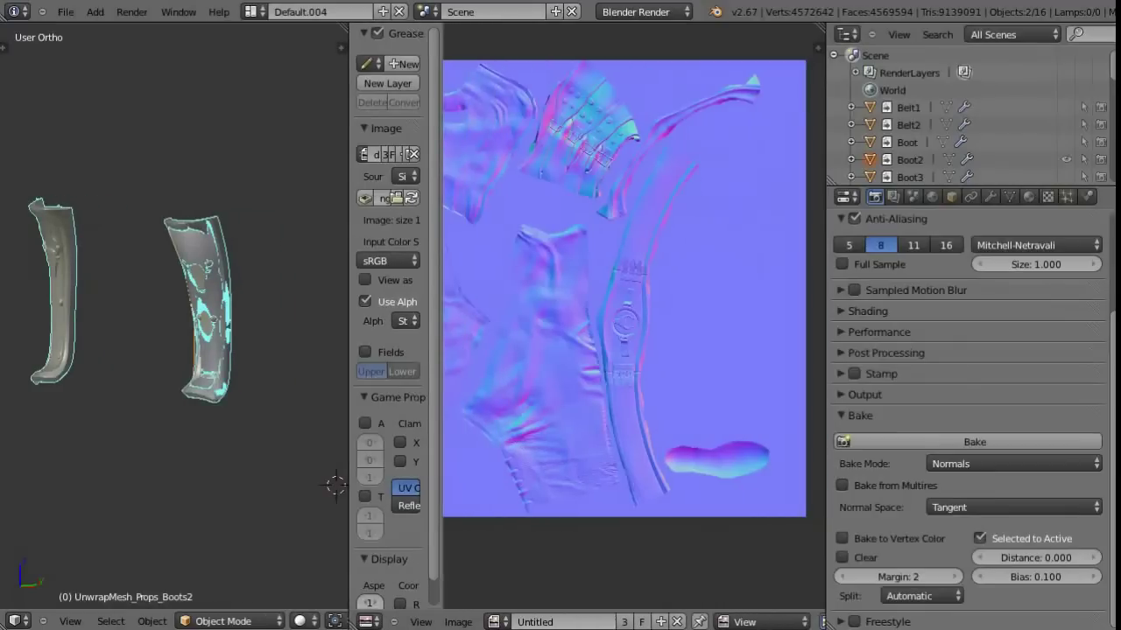
pyautogui.press('Tab')
pyautogui.press('Tab')
pyautogui.click(974, 442)
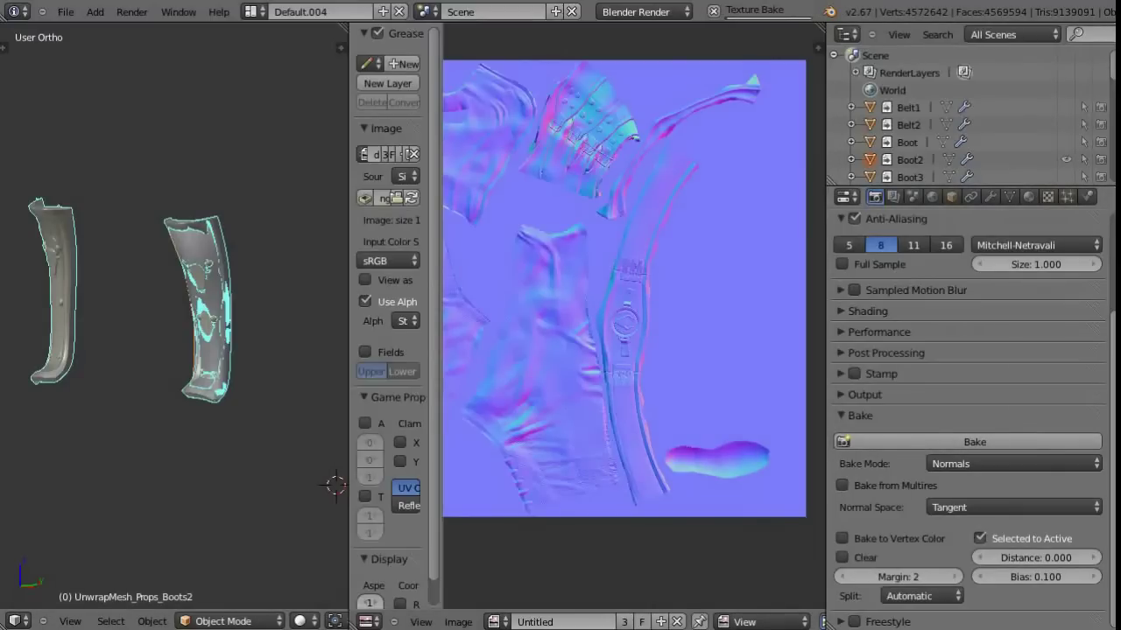
pyautogui.scroll(2, 624, 333)
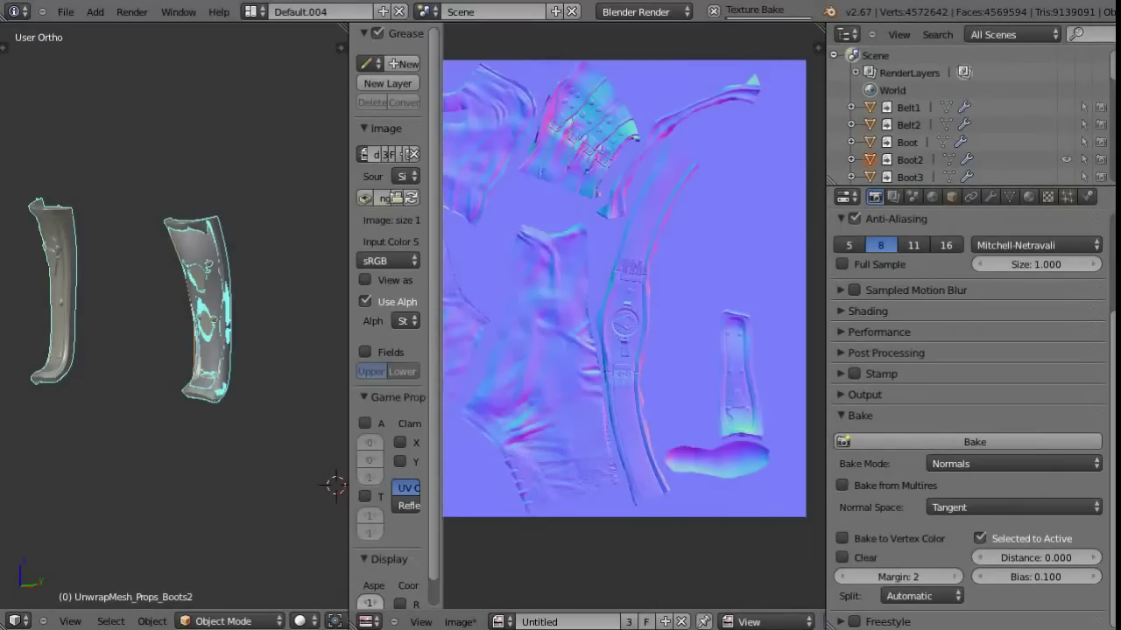
pyautogui.hotkey('ctrl', 'Up')
pyautogui.scroll(2, 624, 332)
pyautogui.scroll(-1, 429, 315)
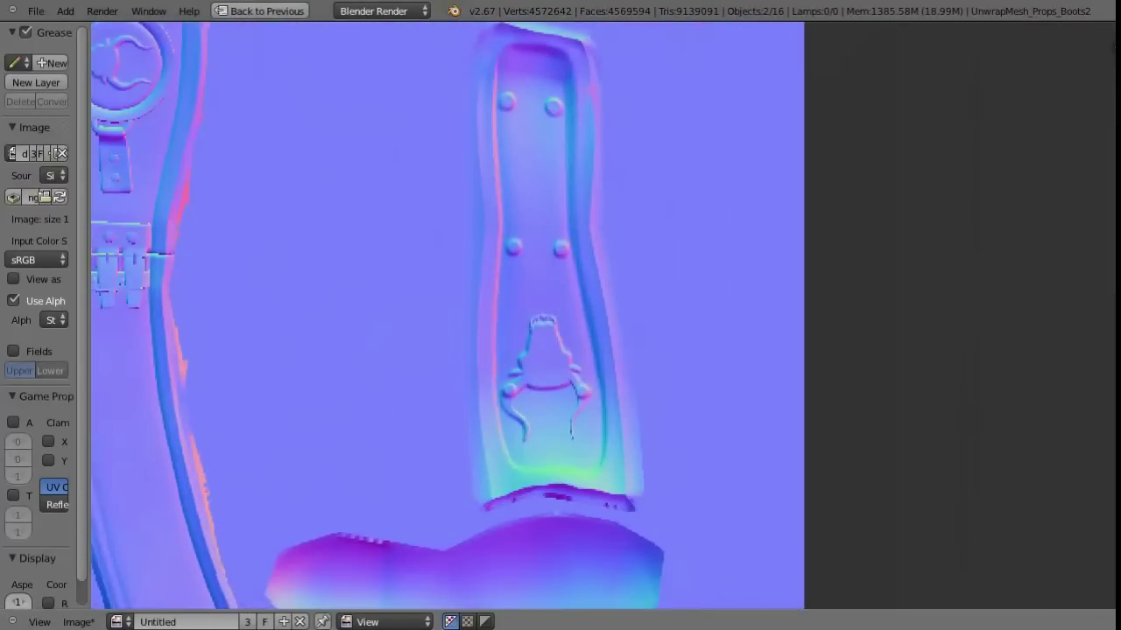
pyautogui.scroll(-2, 429, 315)
pyautogui.hotkey('ctrl', 'Up')
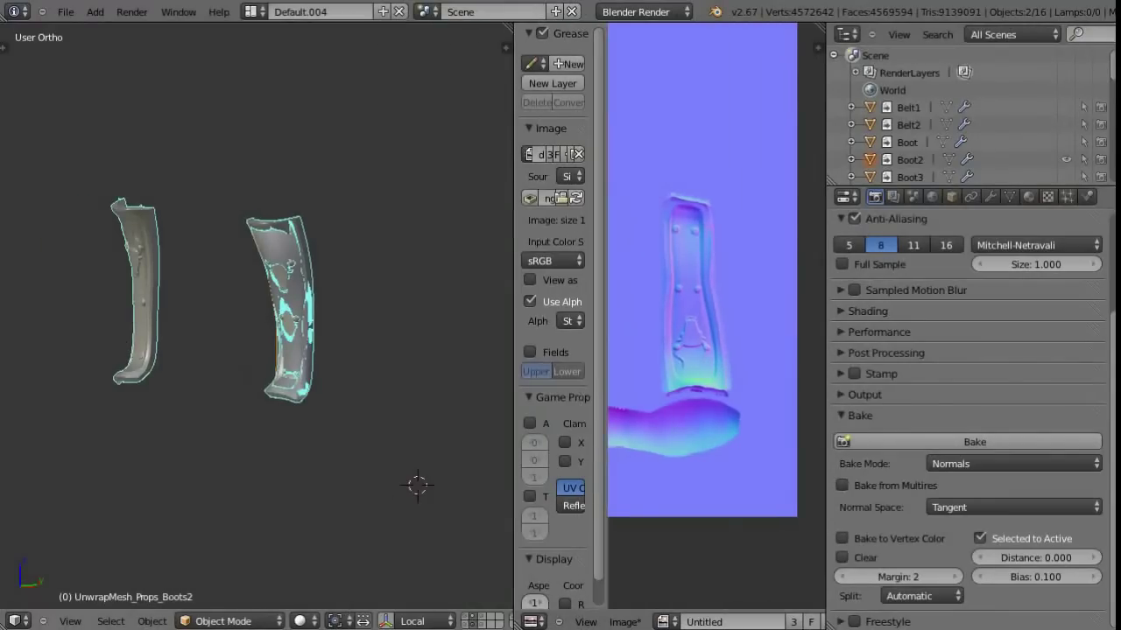
# Step: Assign Material_Props to the boot body and the shin guard strip, then switch to Textured shading
pyautogui.press('KP_Divide')
pyautogui.press('KP_Divide')
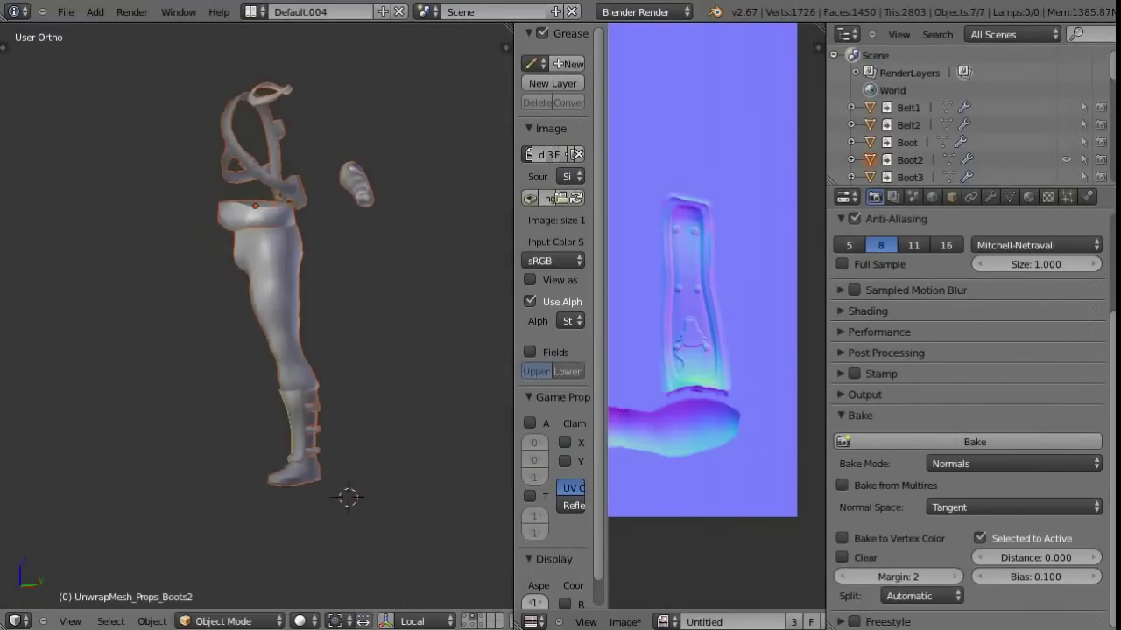
pyautogui.rightClick(293, 471)
pyautogui.click(1027, 196)
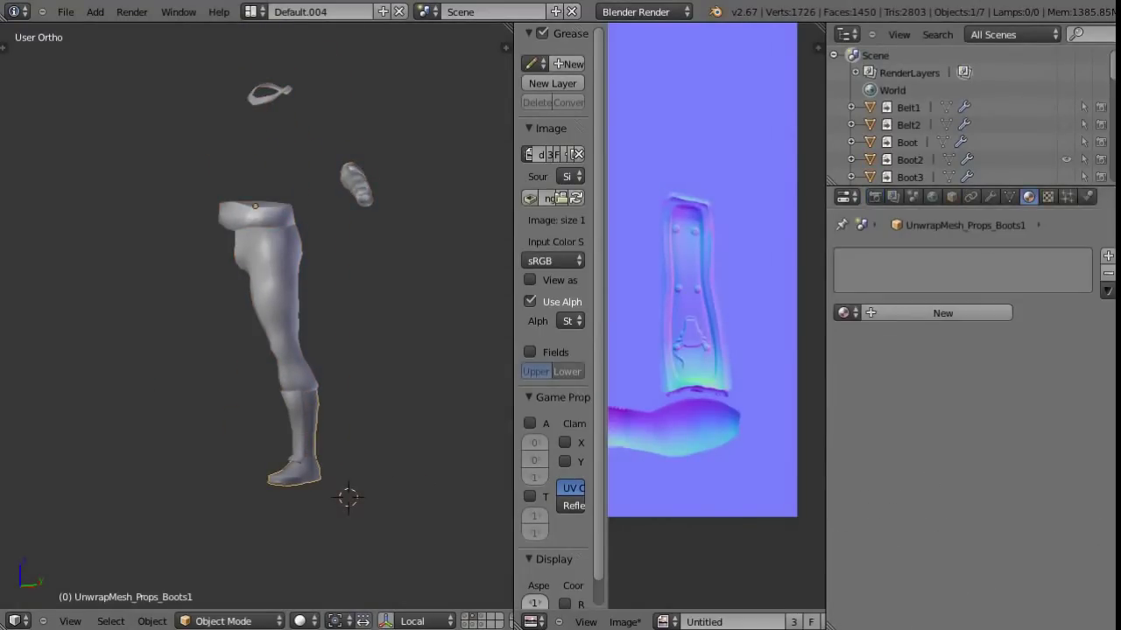
pyautogui.click(843, 313)
pyautogui.click(866, 340)
pyautogui.rightClick(356, 184)
pyautogui.rightClick(296, 425)
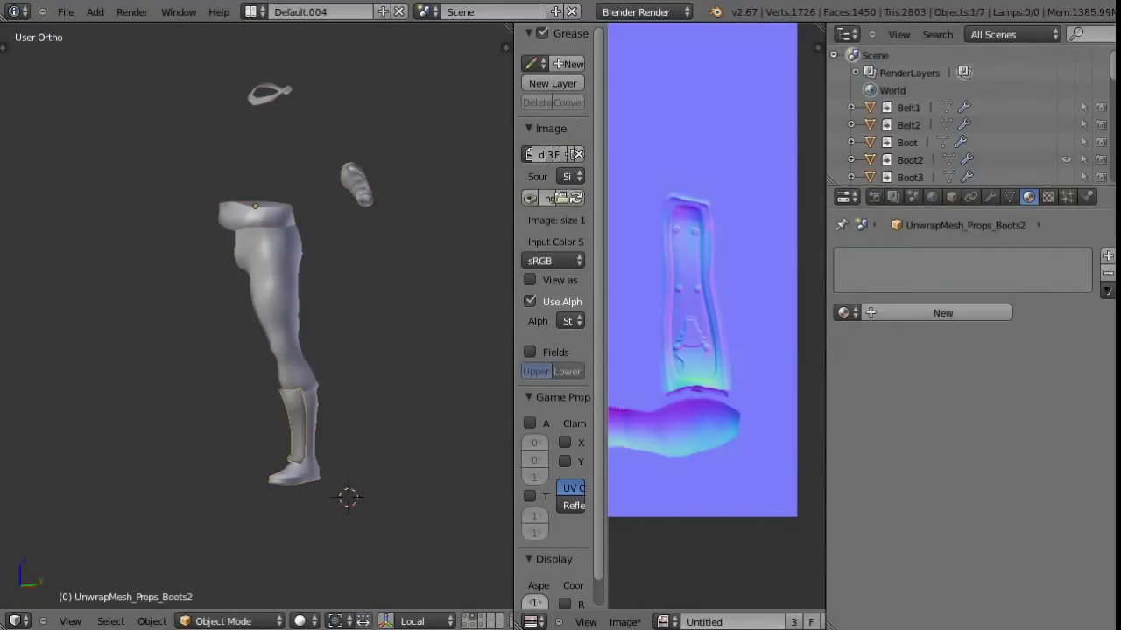
pyautogui.click(843, 311)
pyautogui.click(866, 341)
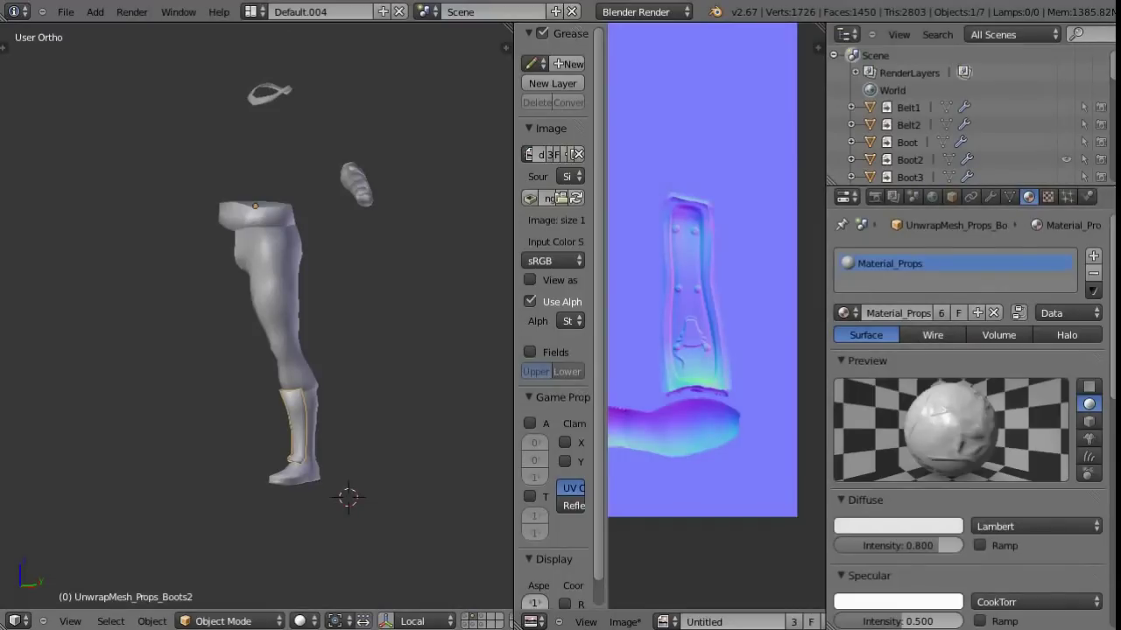
pyautogui.moveTo(516, 351); pyautogui.dragTo(572, 350)
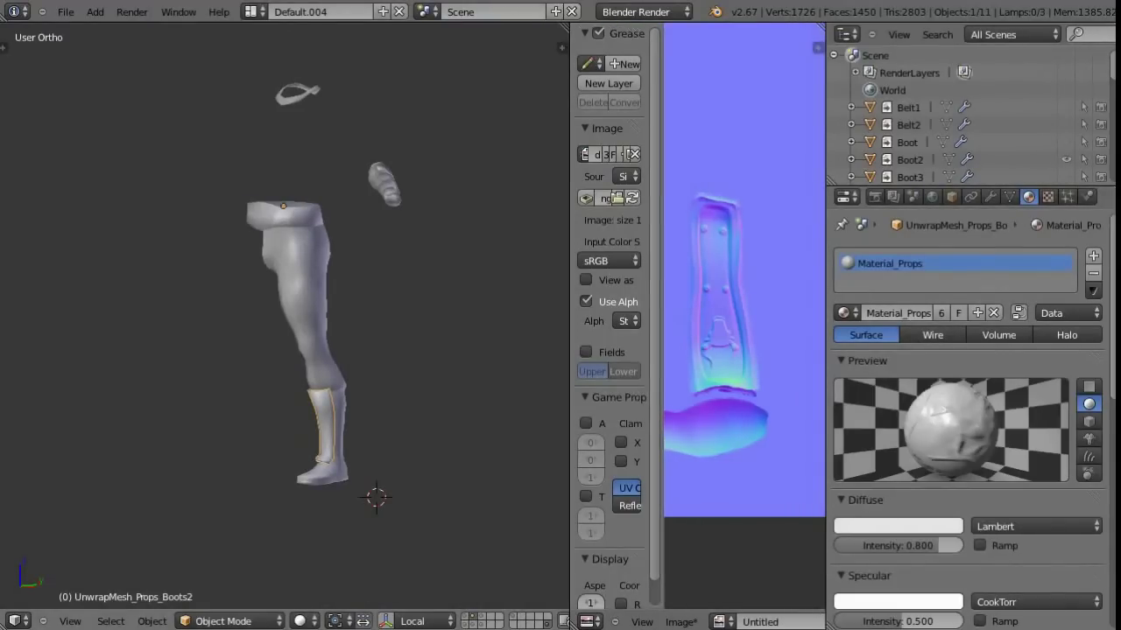
pyautogui.hotkey('alt', 'z')
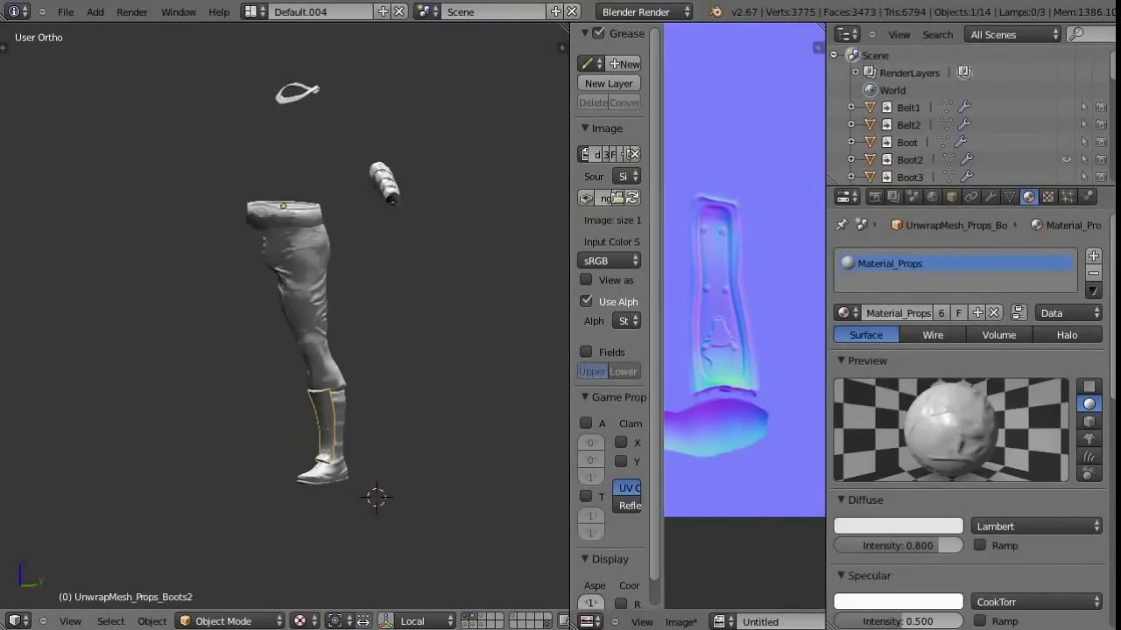
# Step: Bring back the posed character layer, inspect the boot shading, and view it in Front Ortho
pyautogui.press('1')
pyautogui.press('2')
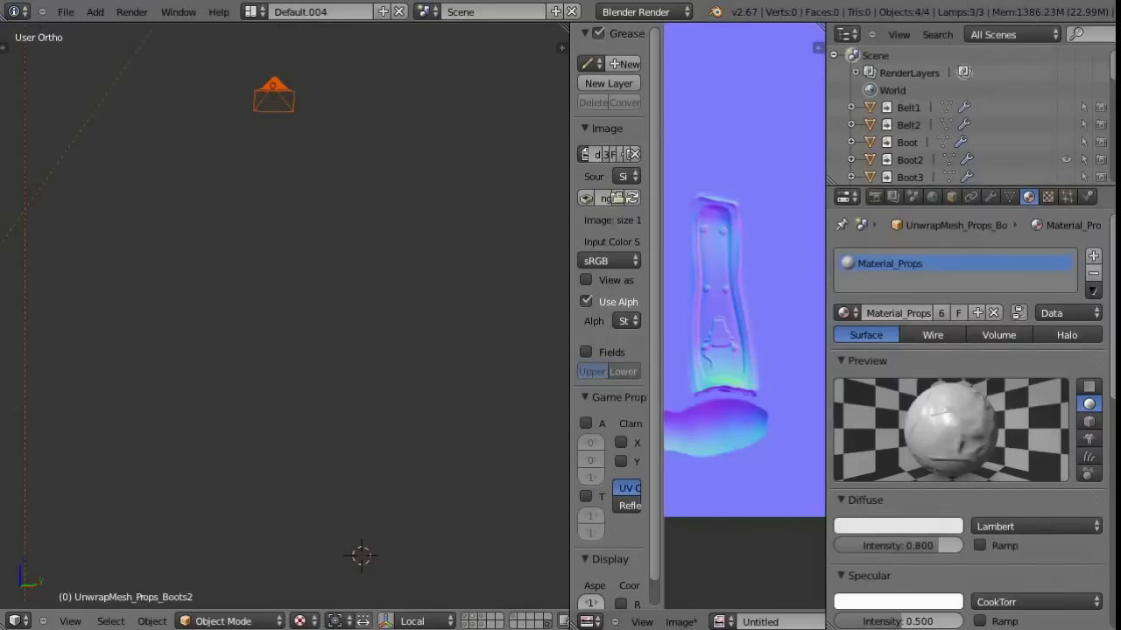
pyautogui.press('1')
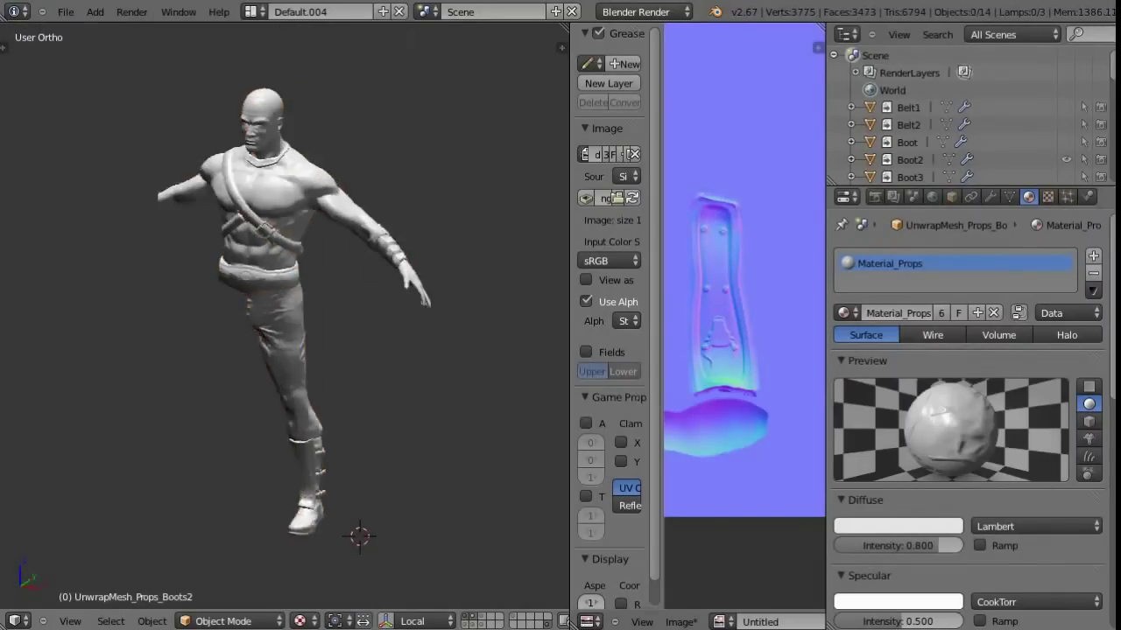
pyautogui.scroll(5, 289, 350)
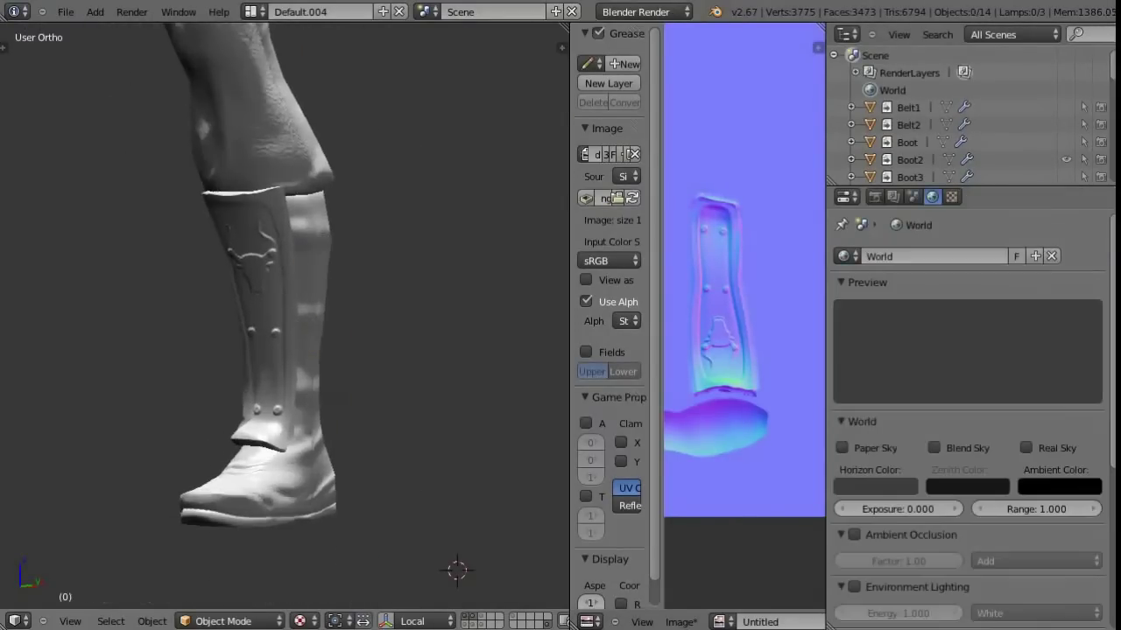
pyautogui.moveTo(263, 350); pyautogui.dragTo(298, 341, button='middle')
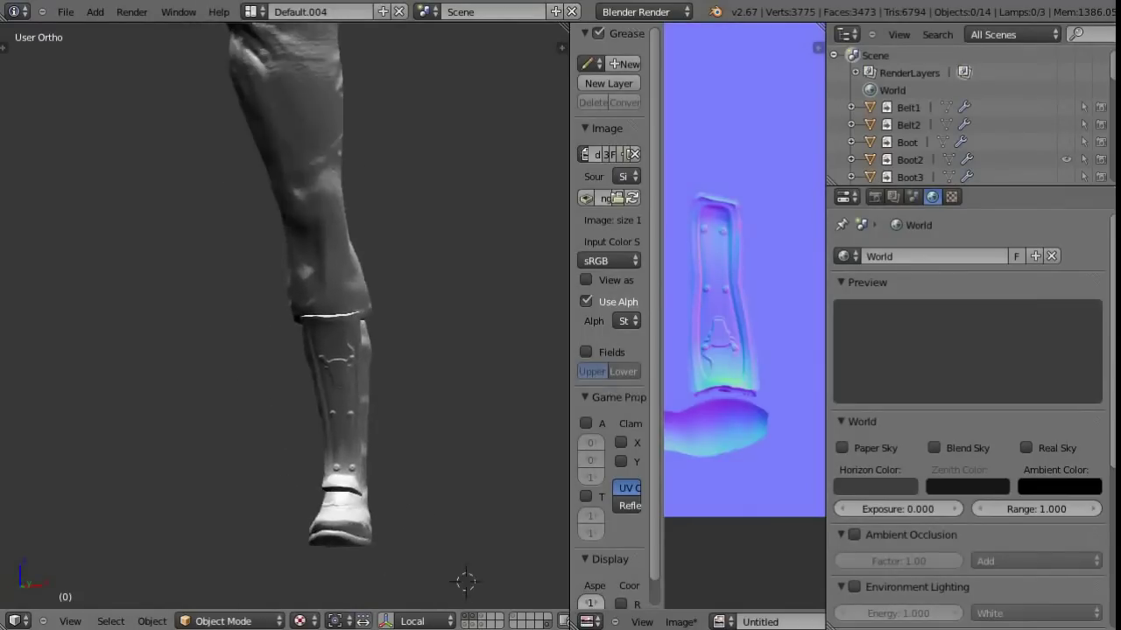
pyautogui.scroll(-5, 284, 316)
pyautogui.press('KP_1')
pyautogui.scroll(2, 284, 315)
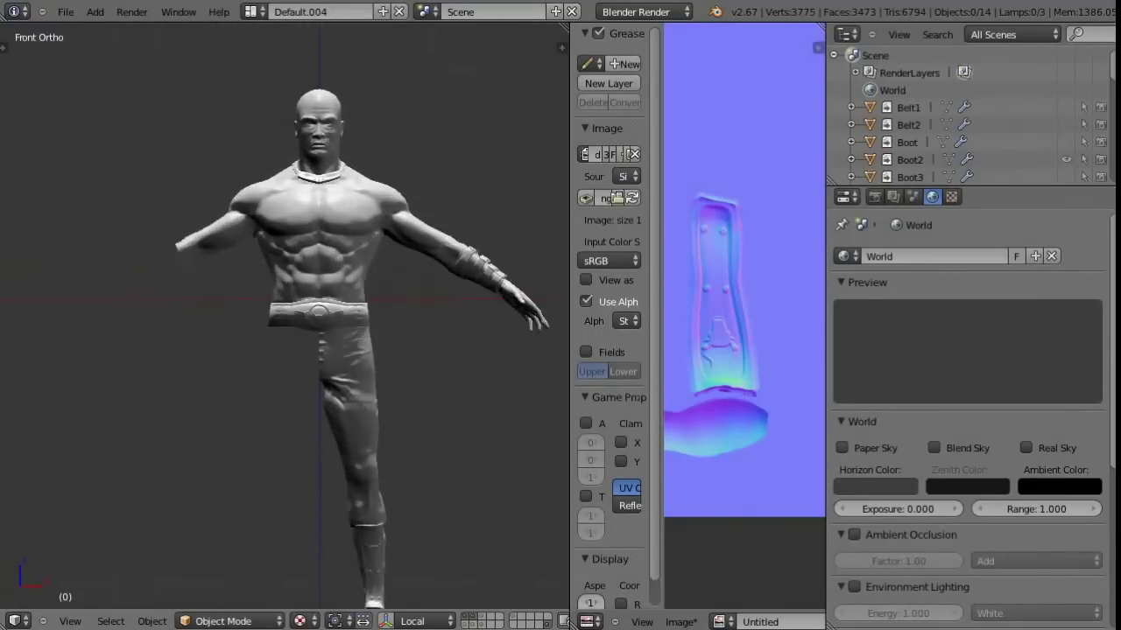